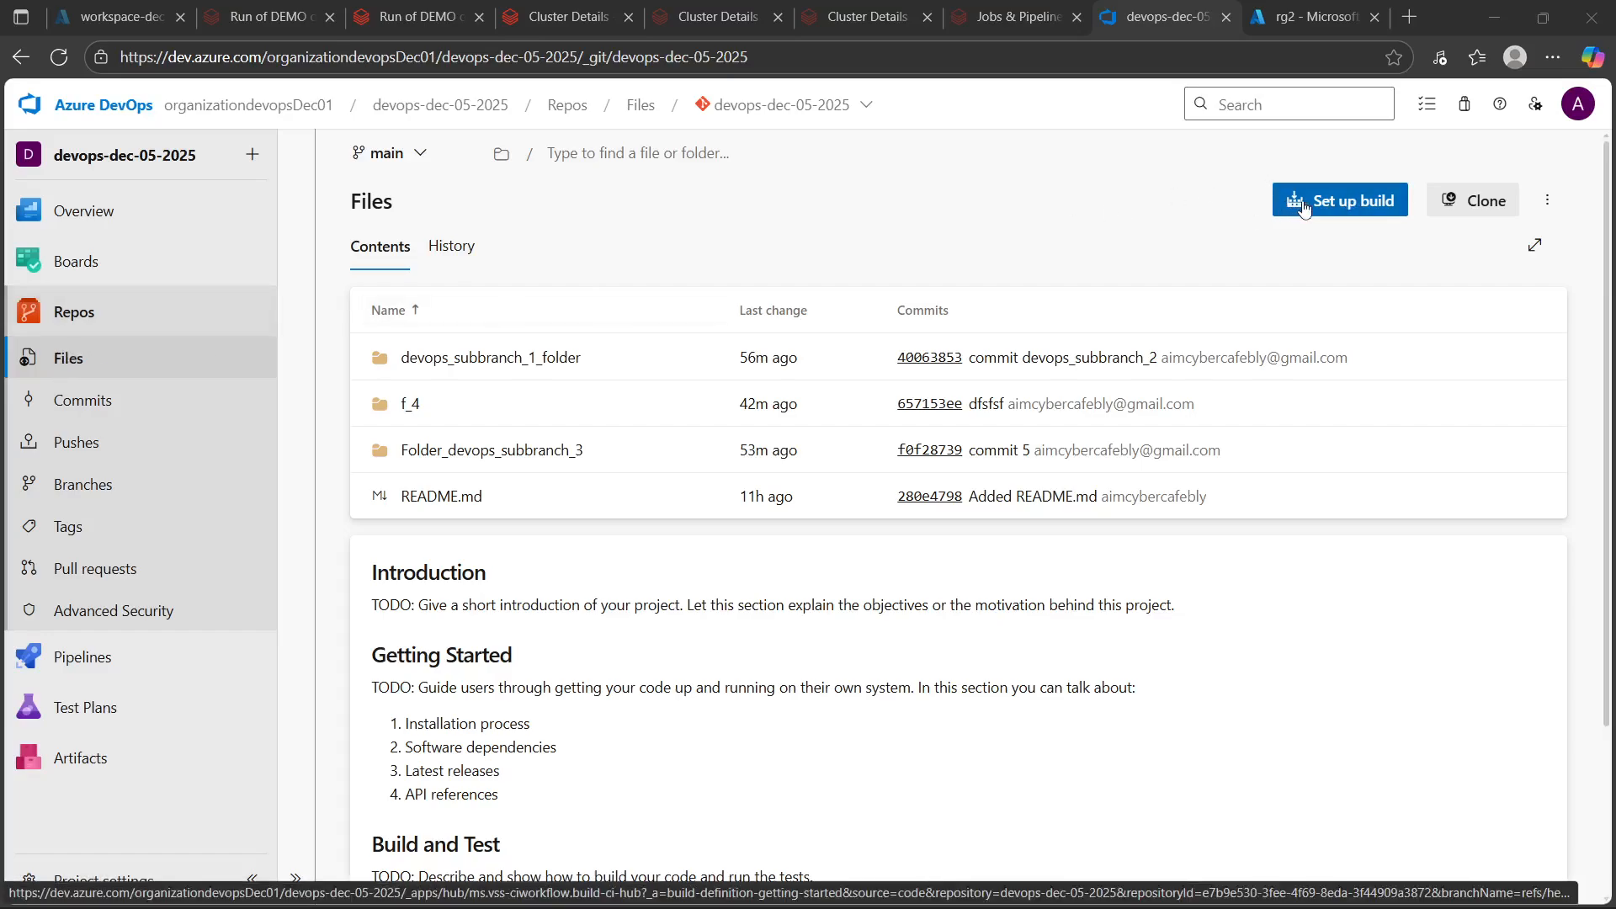
click(74, 316)
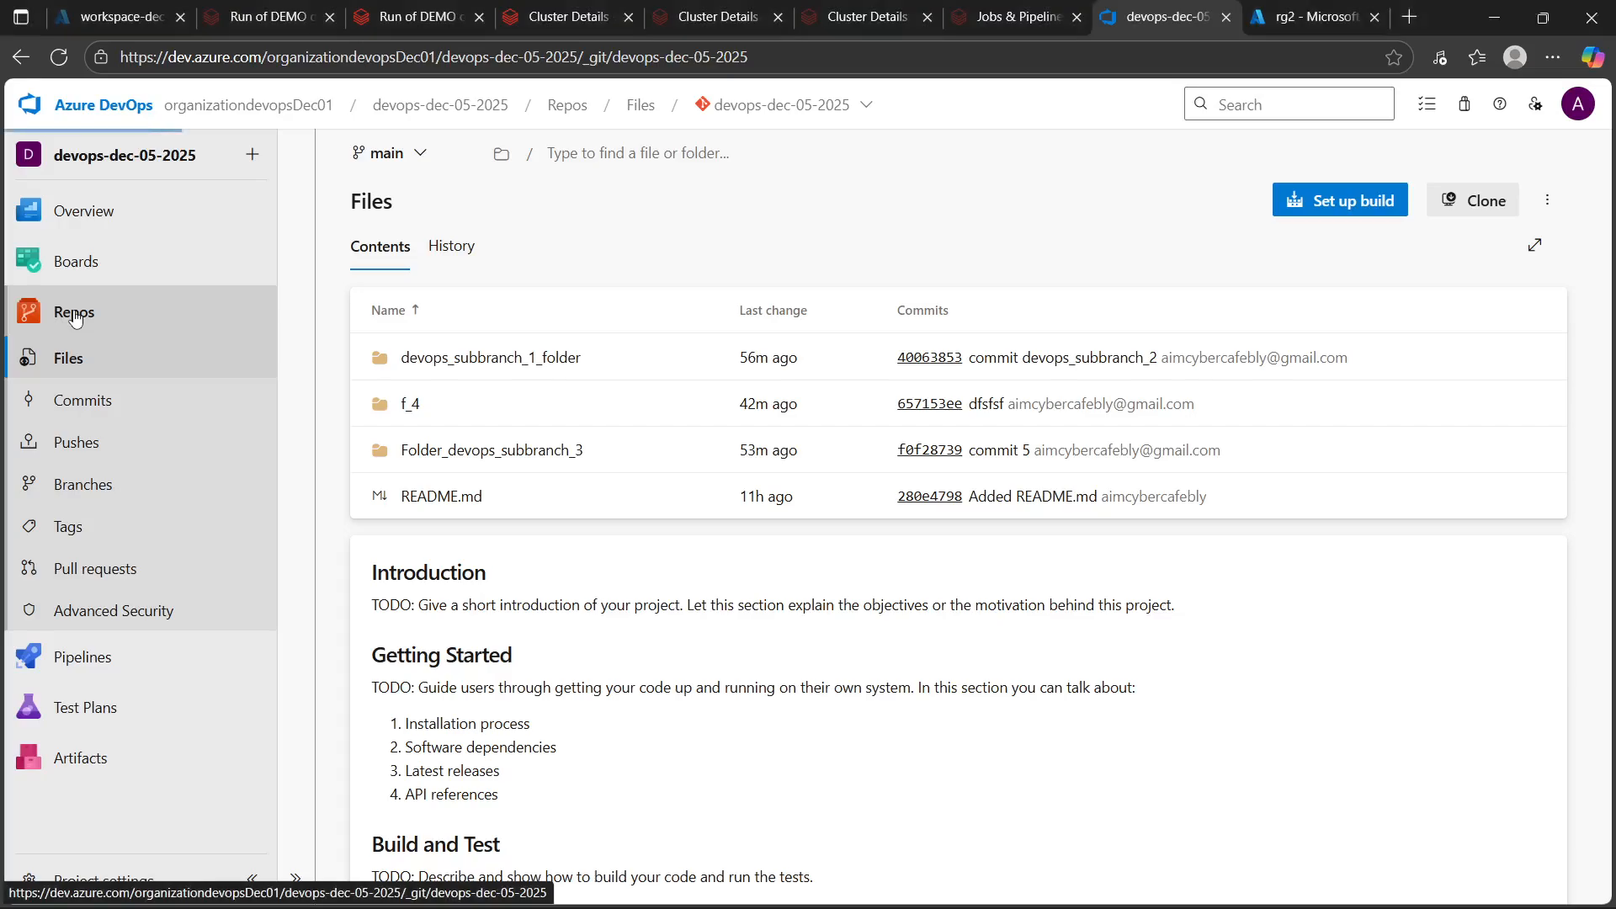
click(1363, 205)
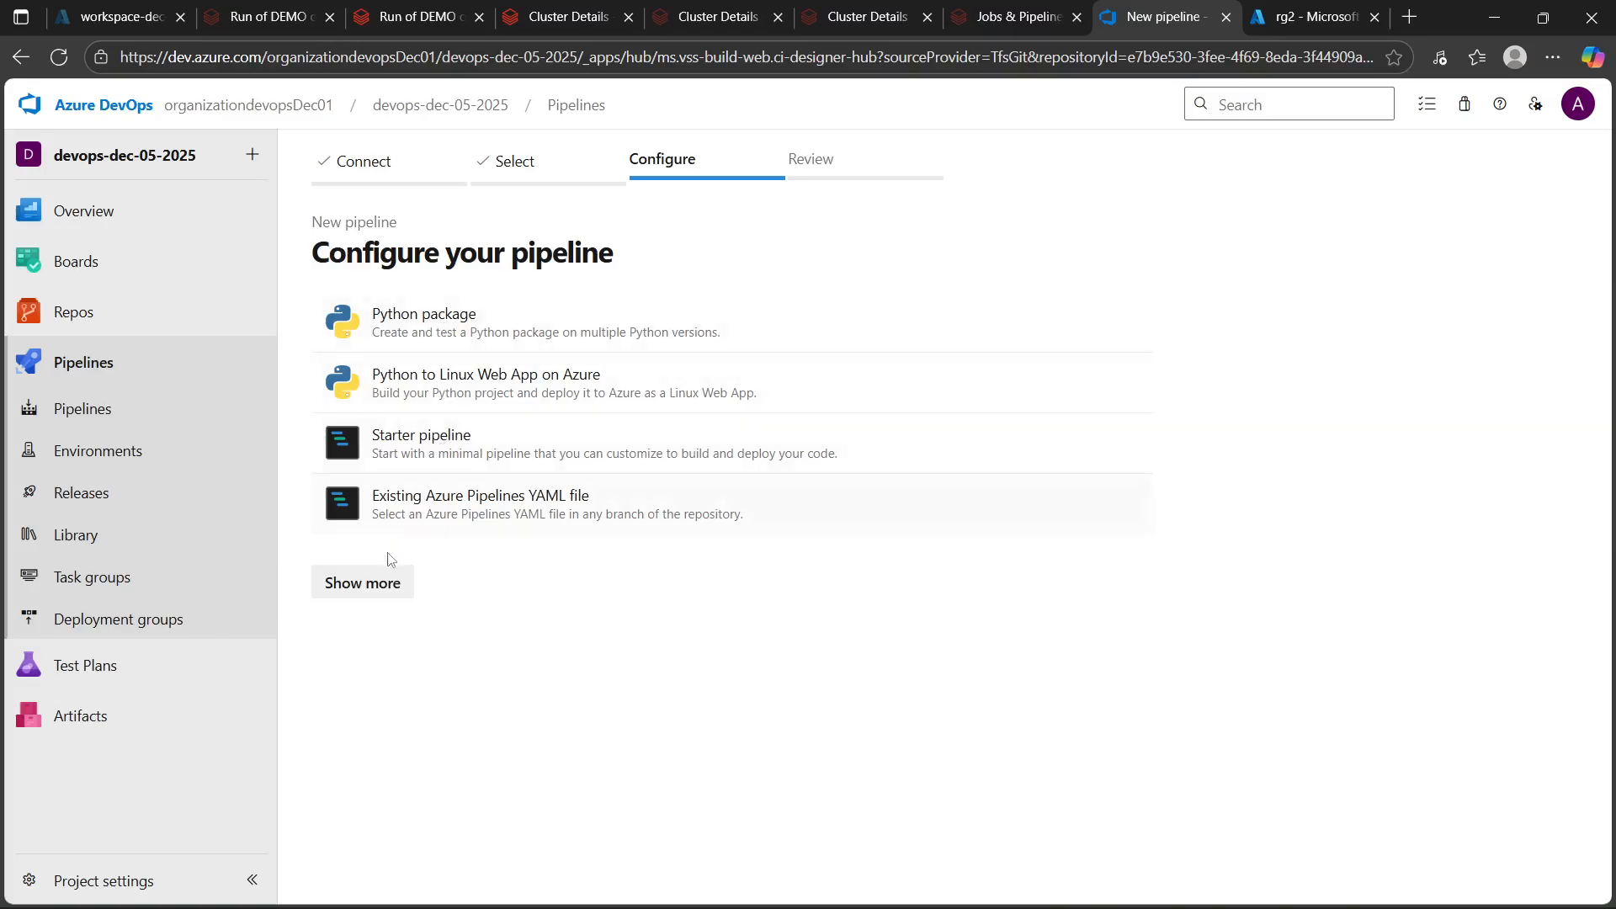
click(379, 583)
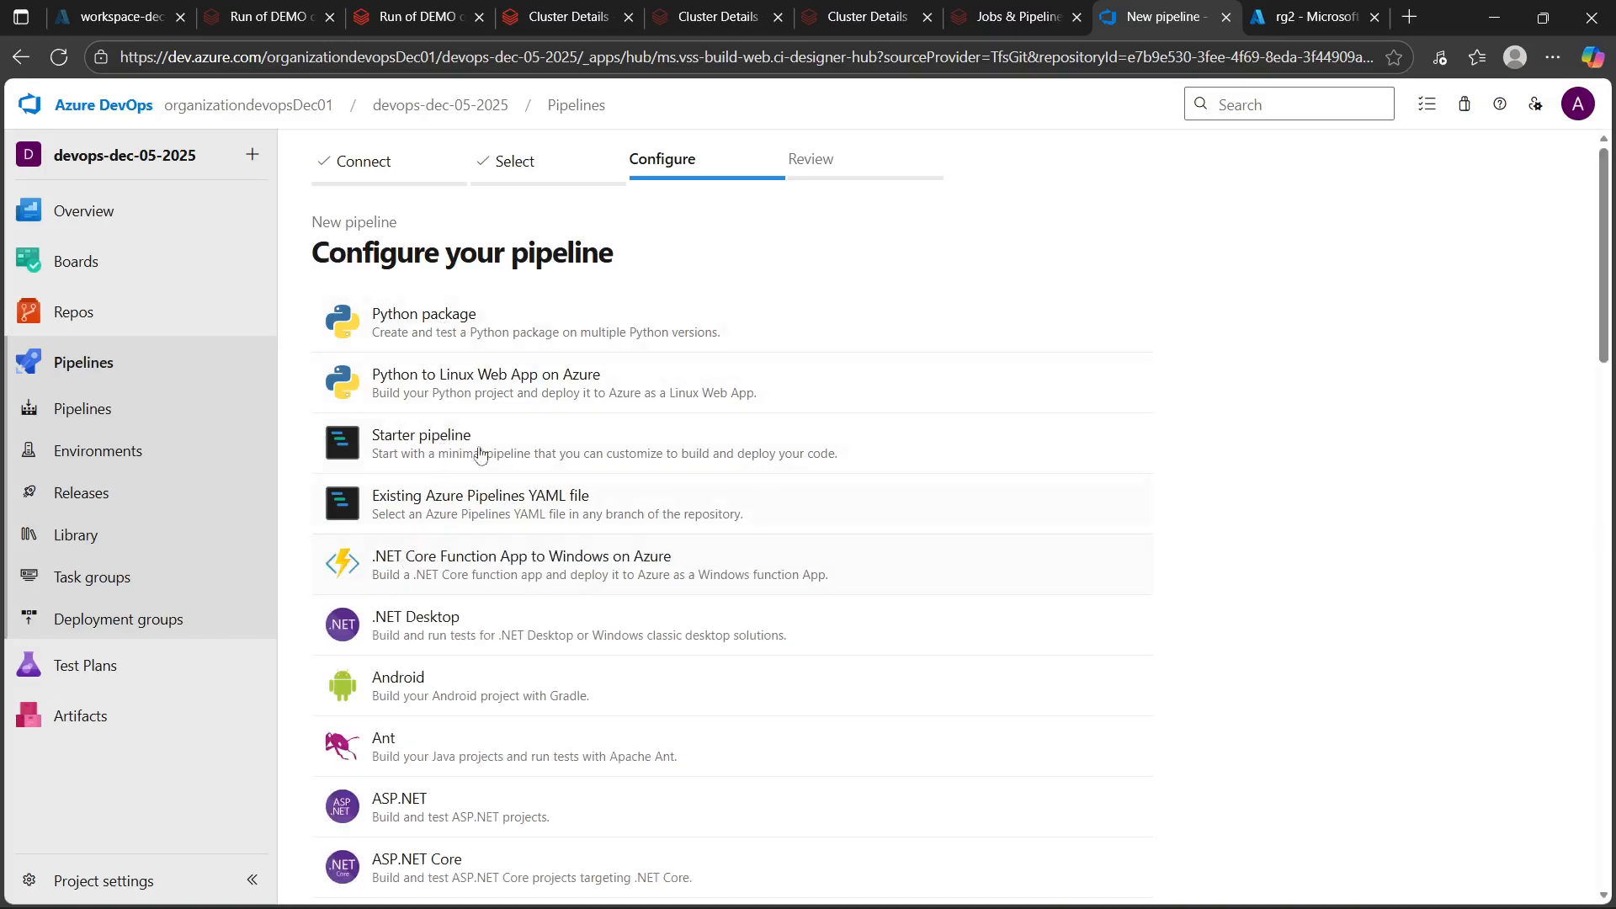
scroll(472, 471, down, 10)
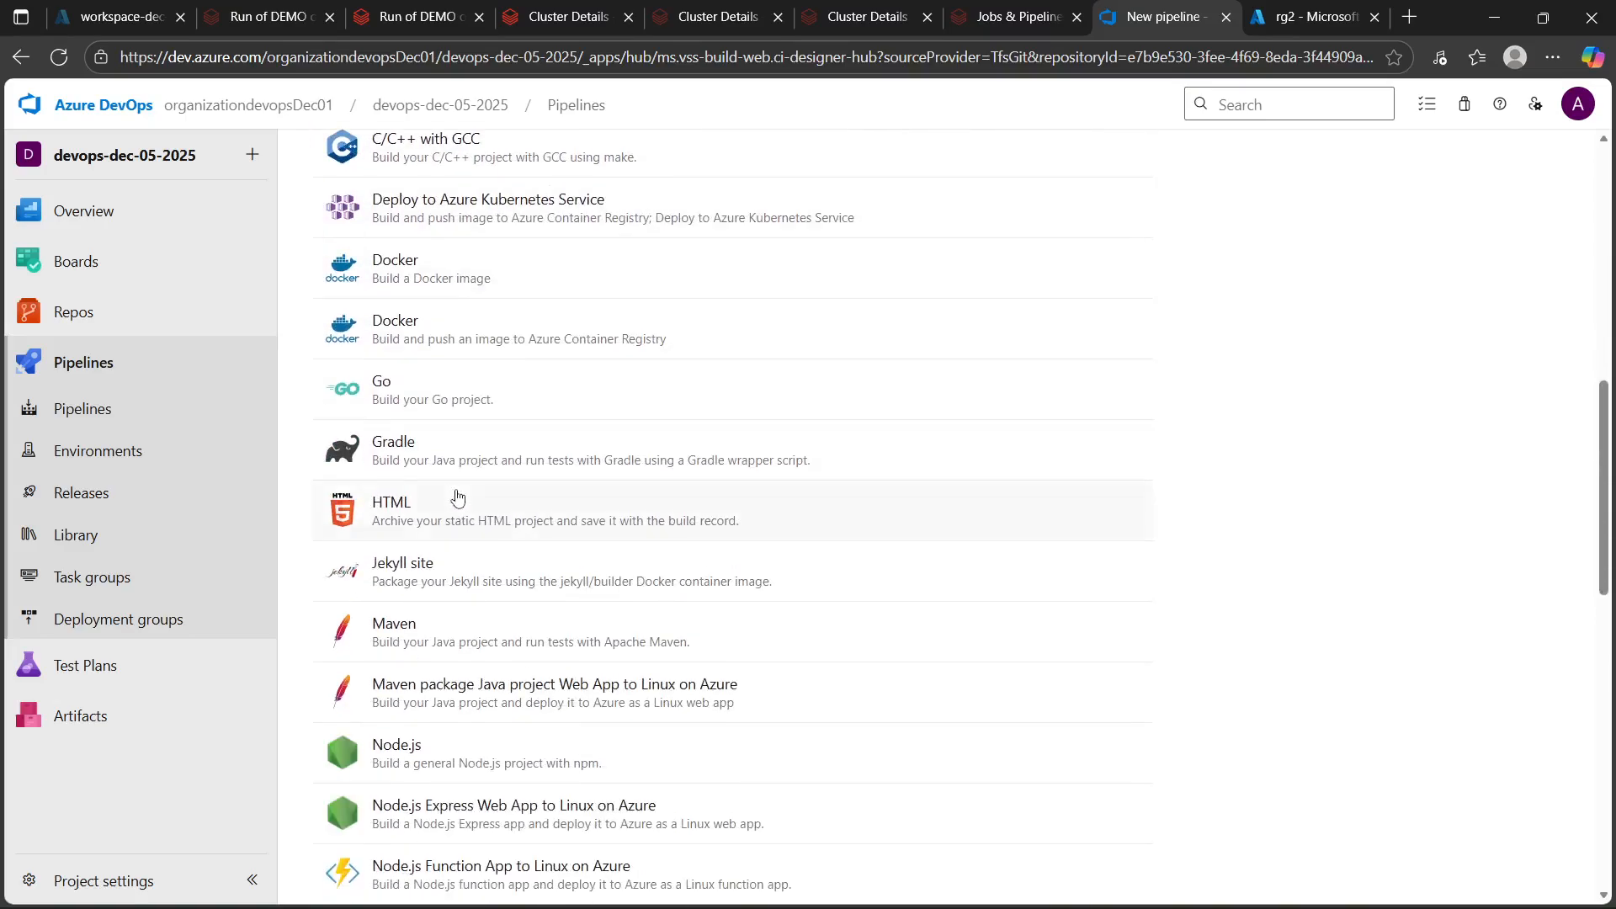
scroll(457, 497, down, 9)
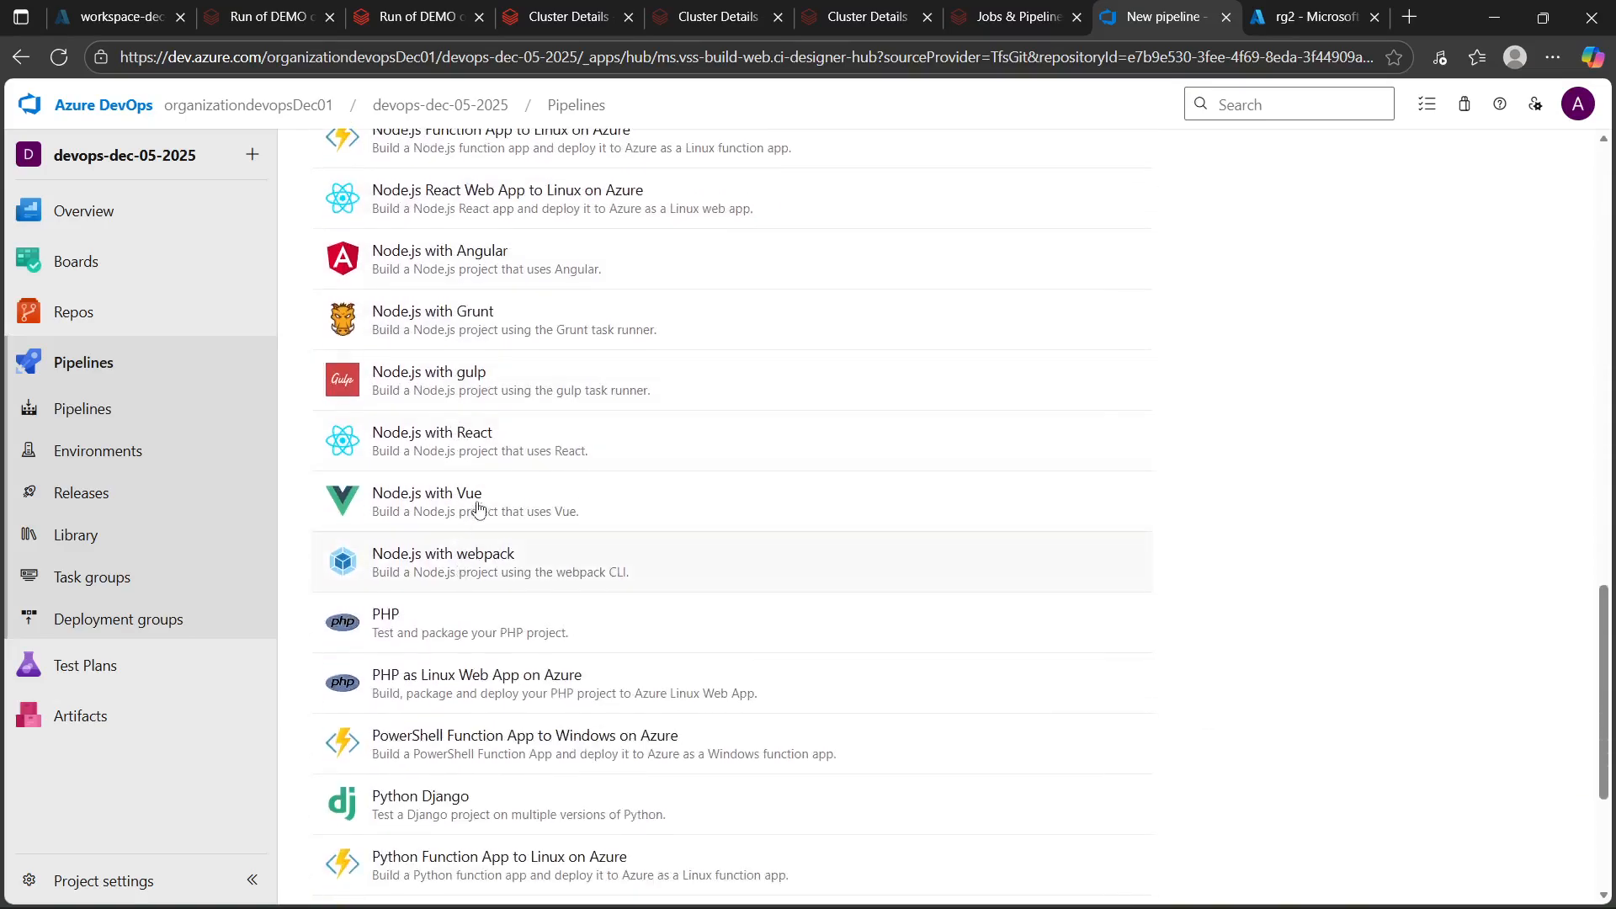
scroll(477, 509, down, 3)
scroll(480, 505, up, 20)
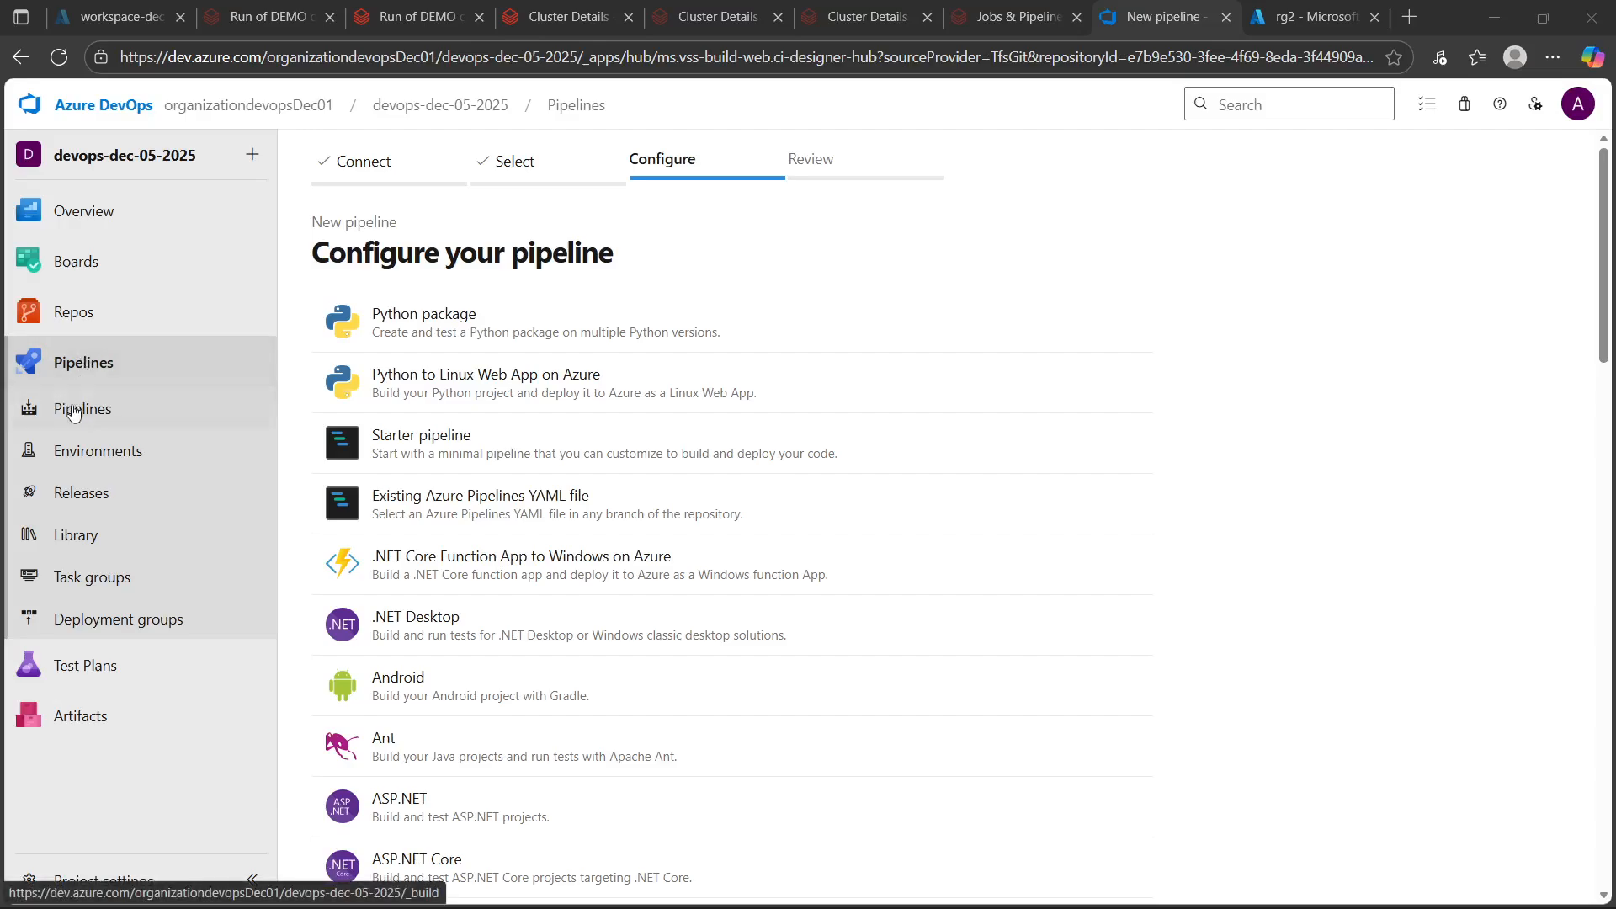
mouse_move(86, 229)
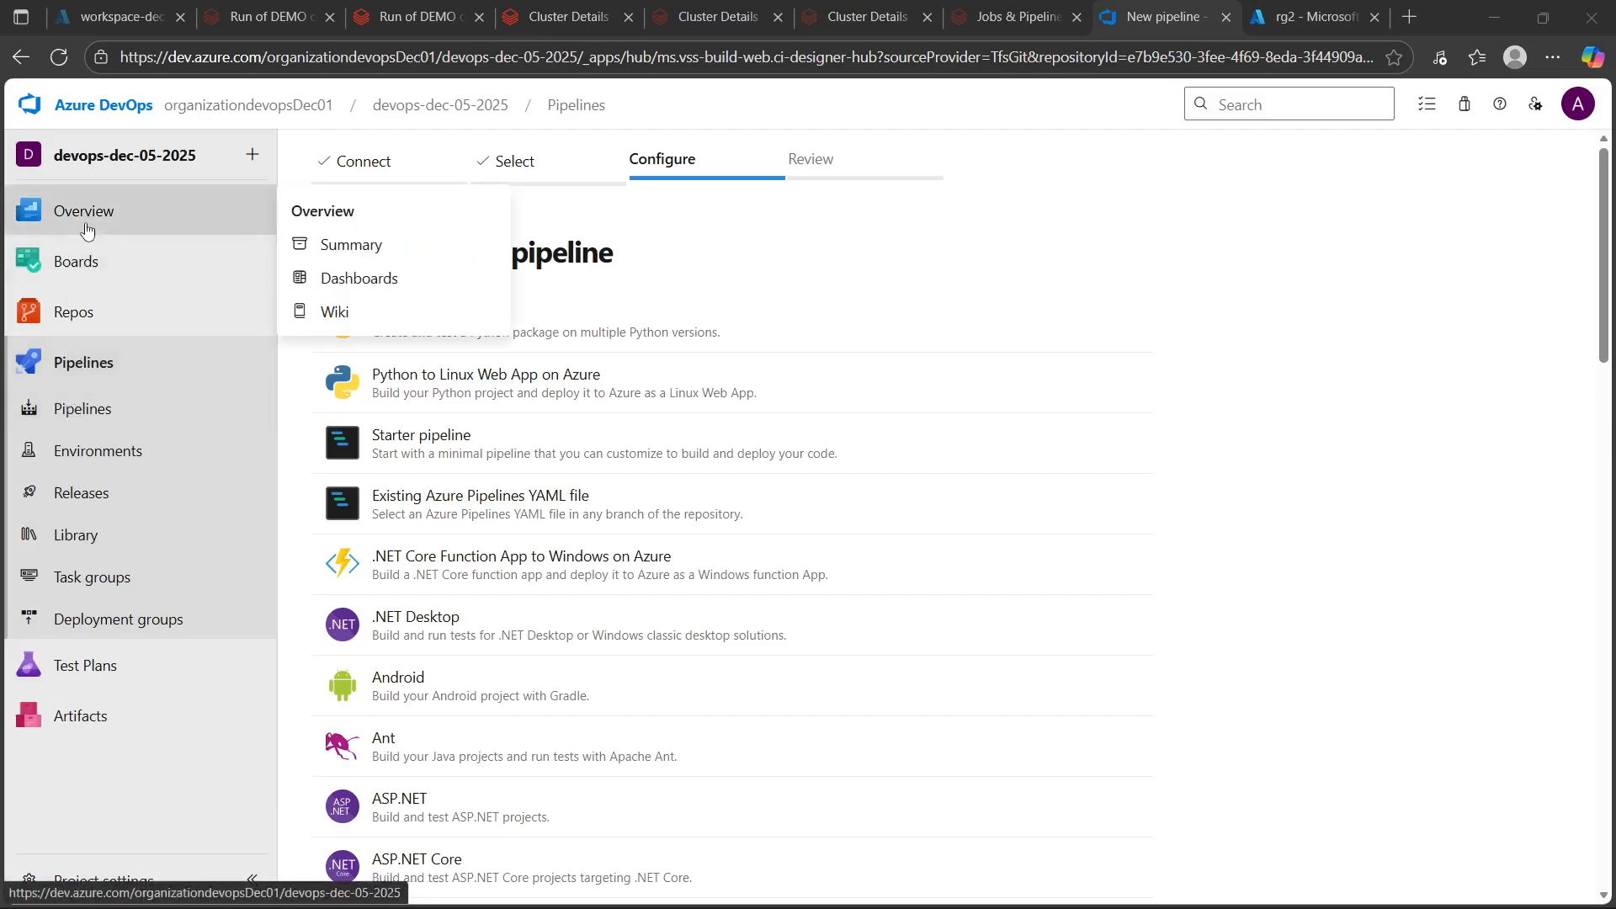
click(77, 315)
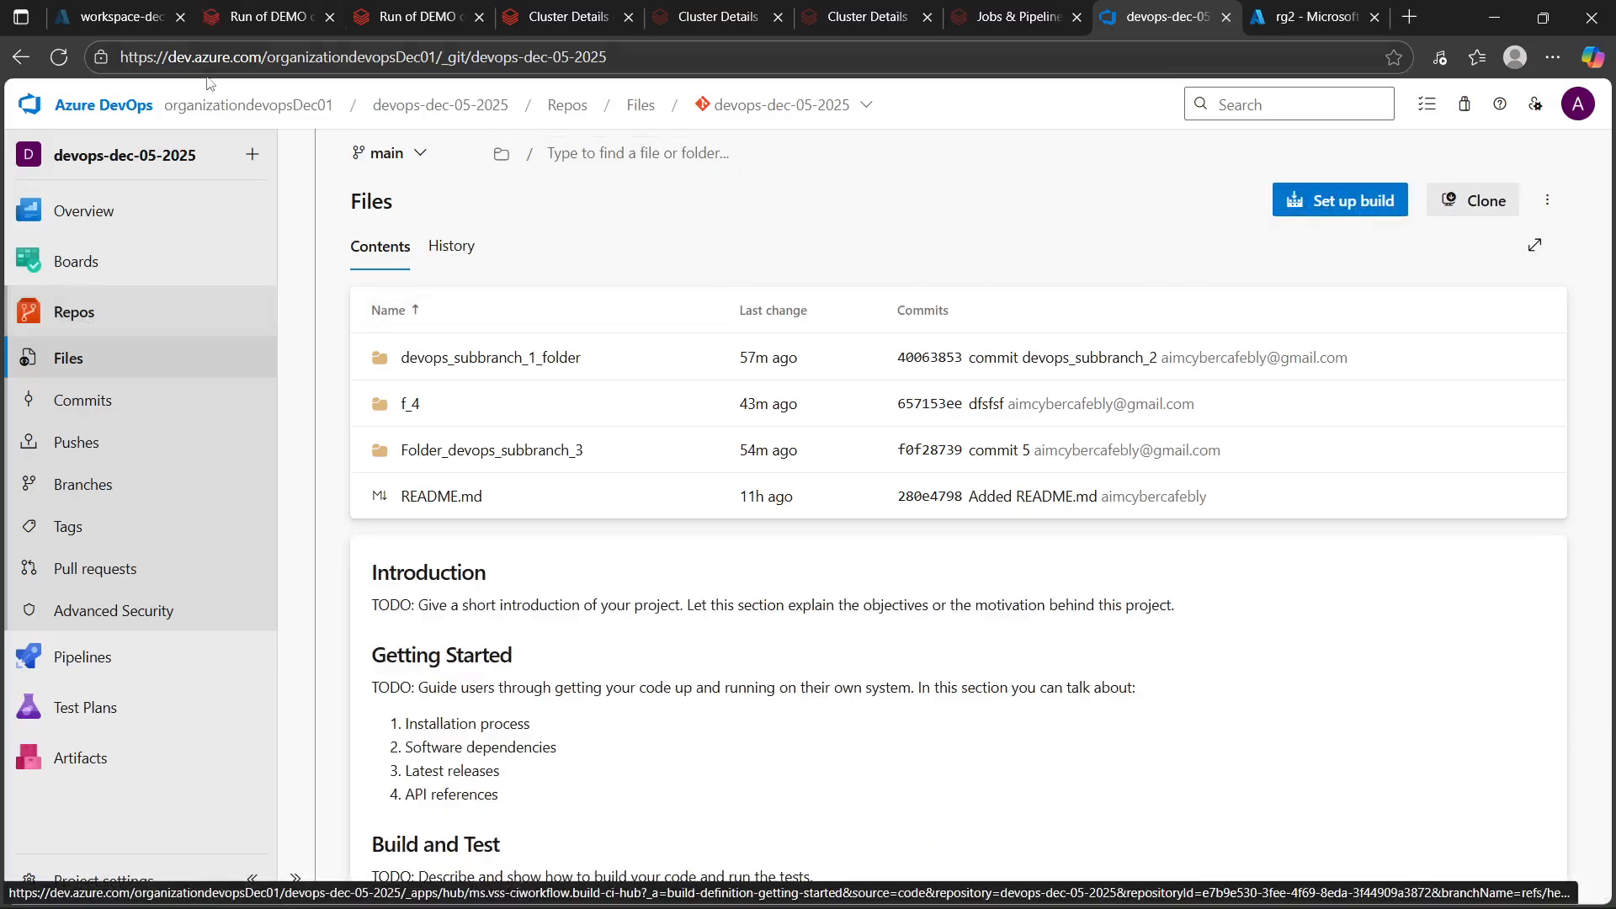
Create a new pipeline from the devops-dec-05-2025 Azure Repos Git repository using the Starter pipeline template
click(74, 657)
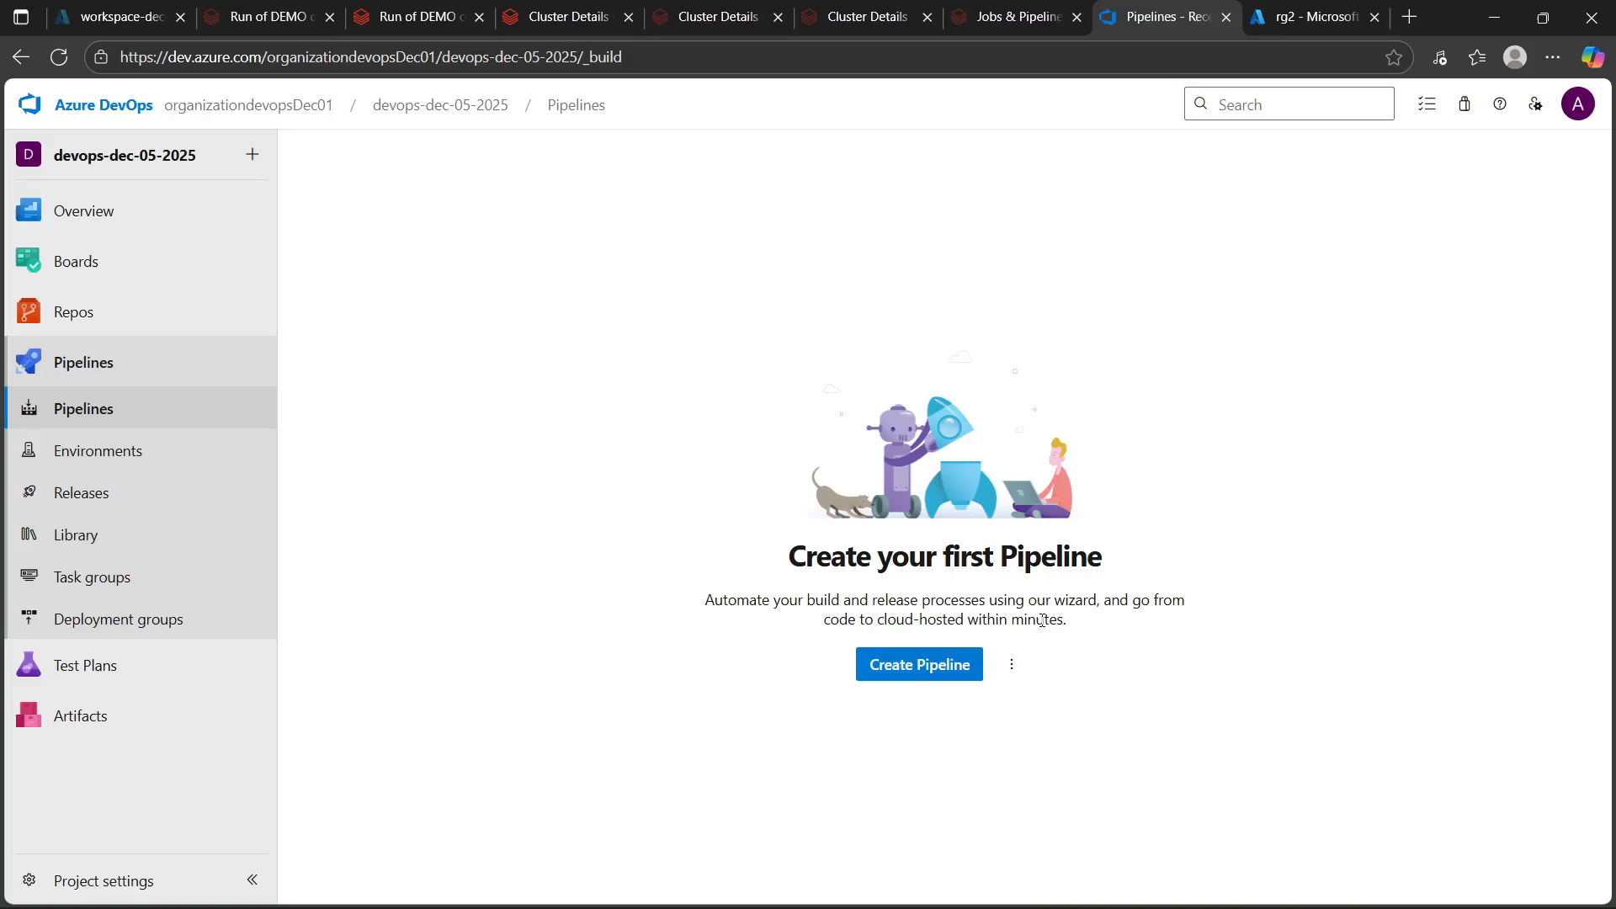
click(894, 672)
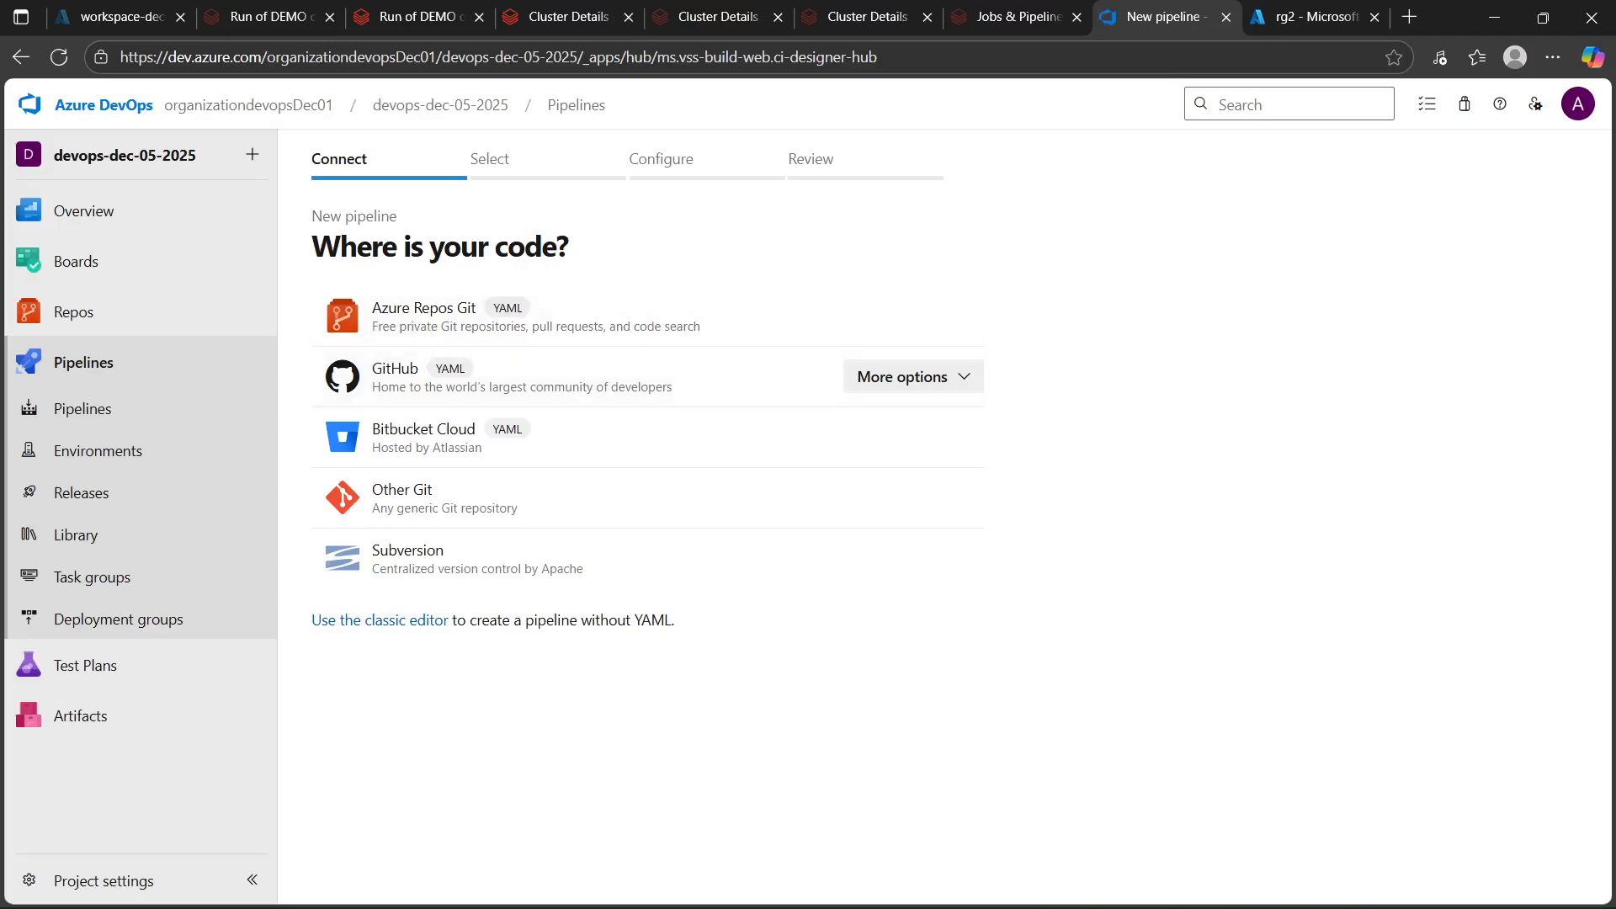
click(390, 320)
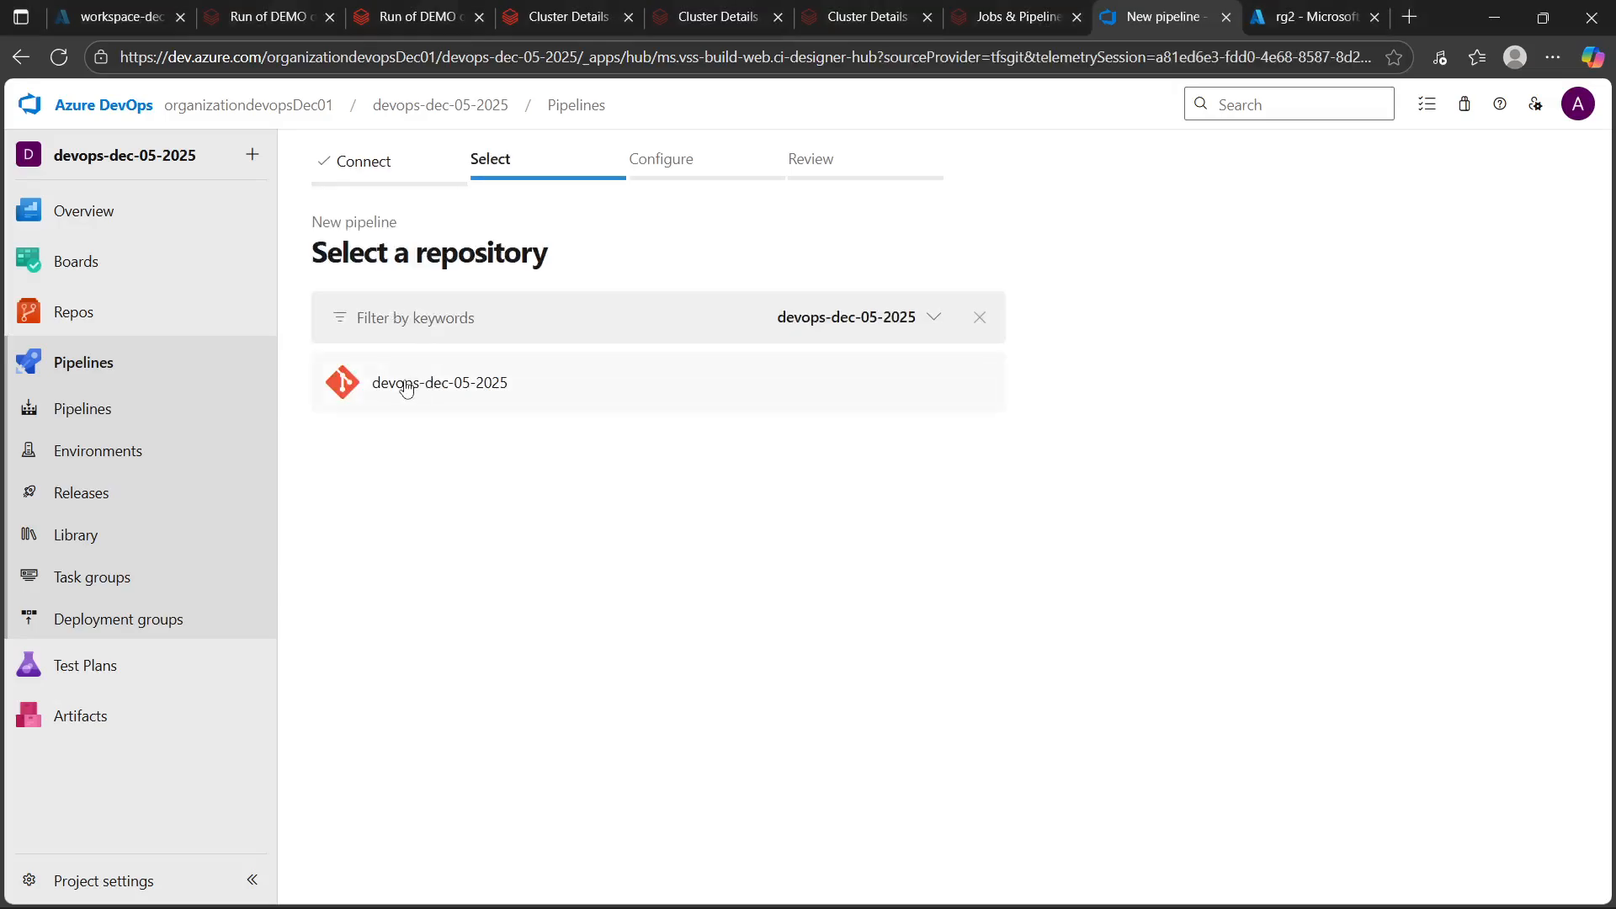
click(407, 388)
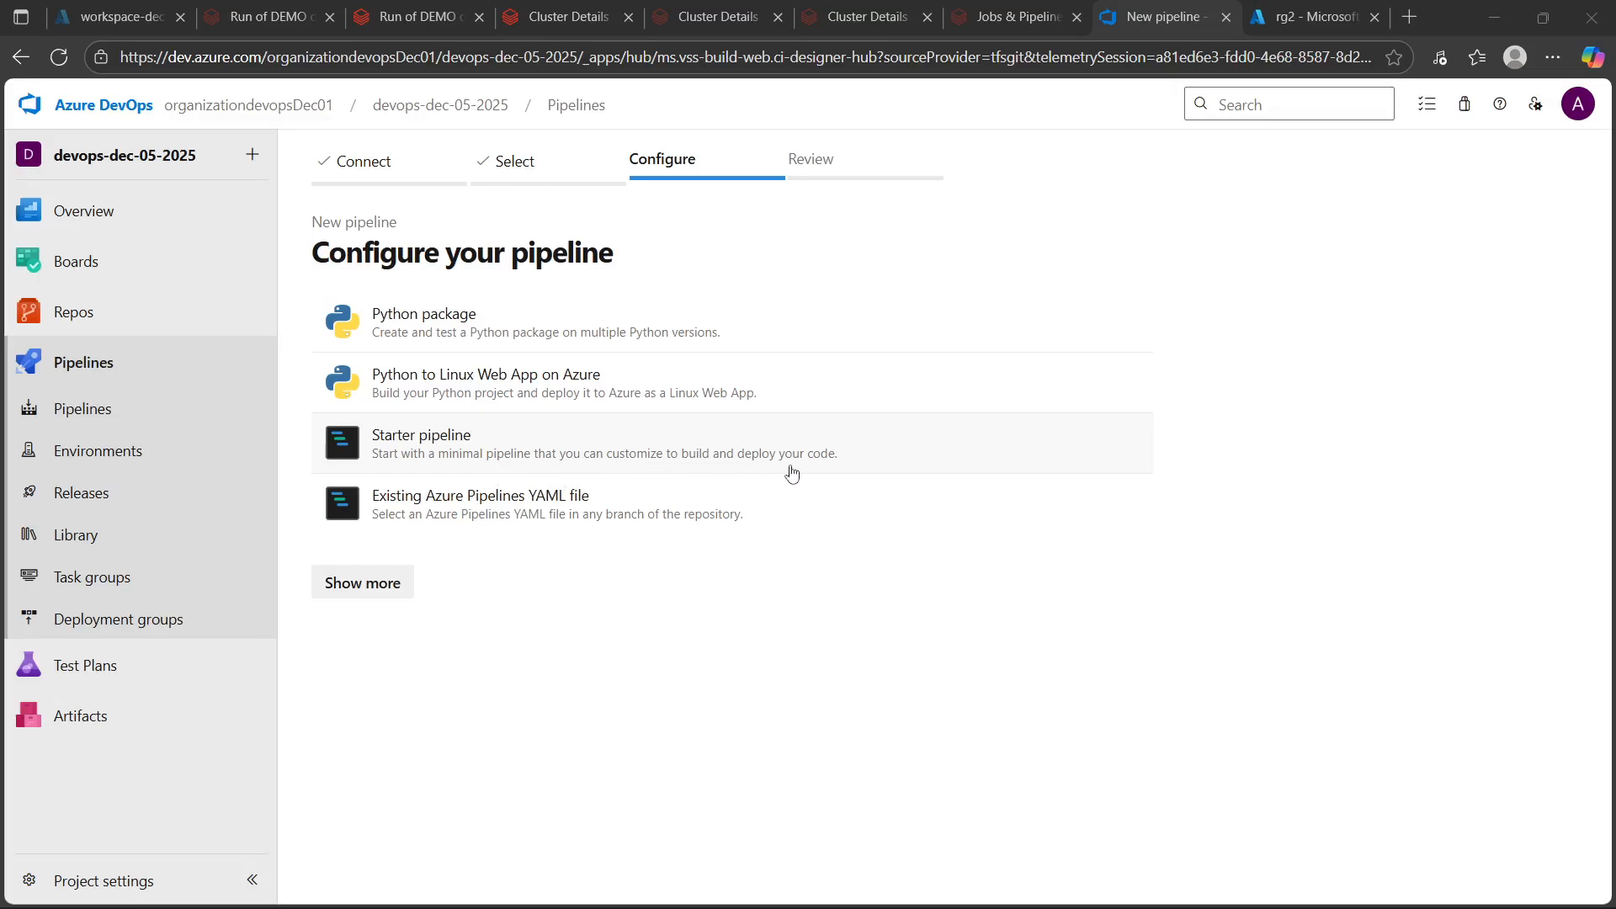
click(447, 456)
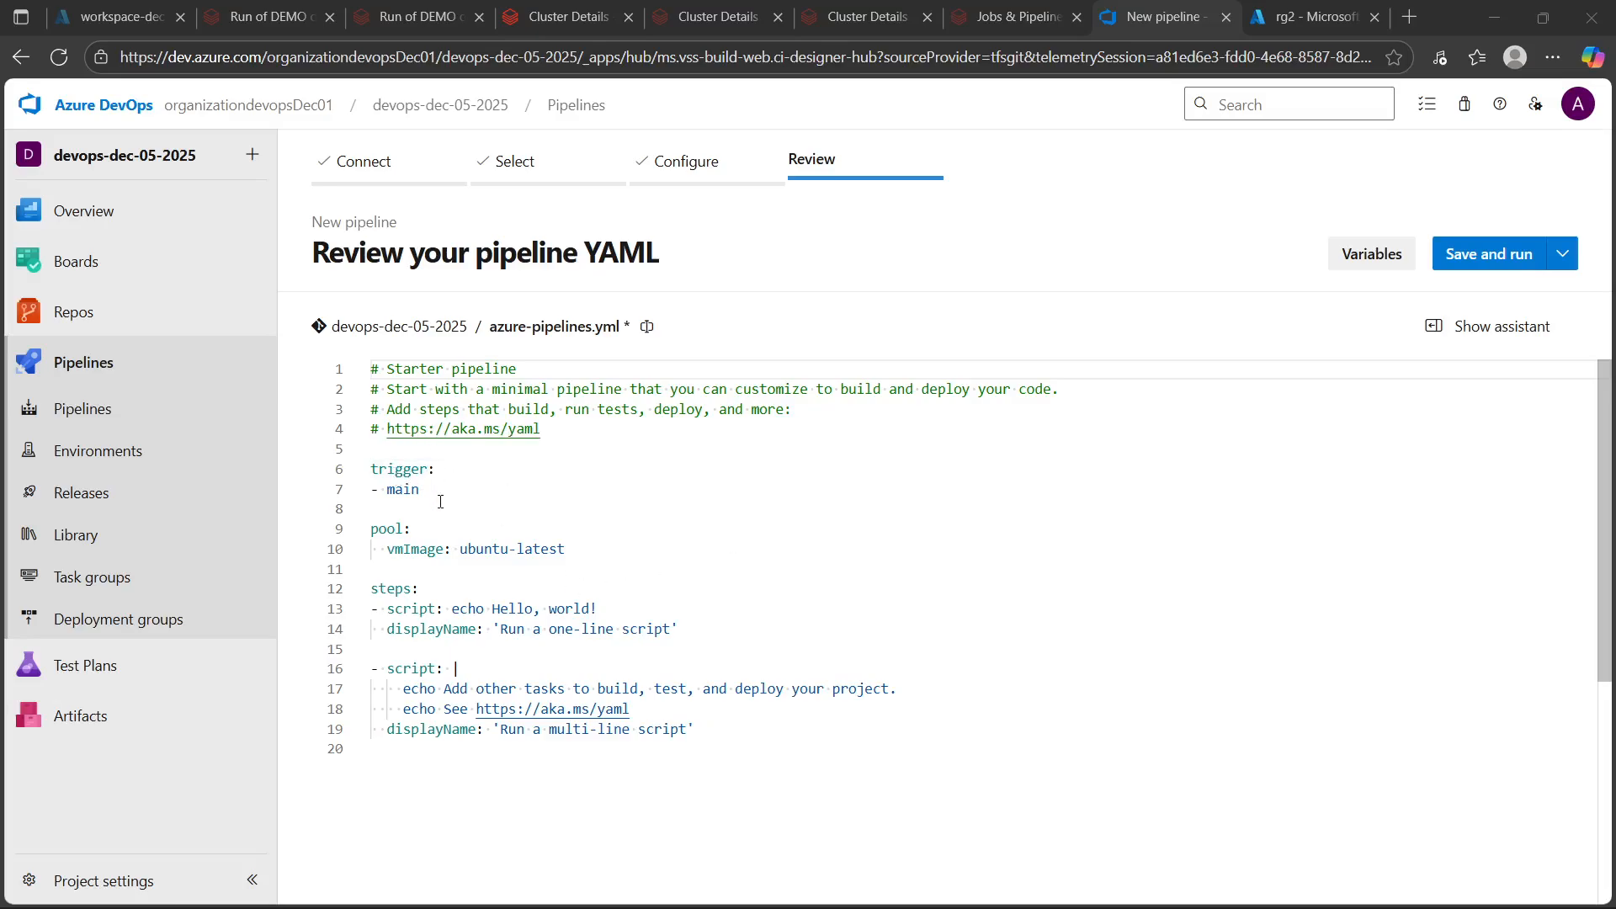
Examine the trigger and pool sections of the starter pipeline YAML
drag(371, 469, 424, 497)
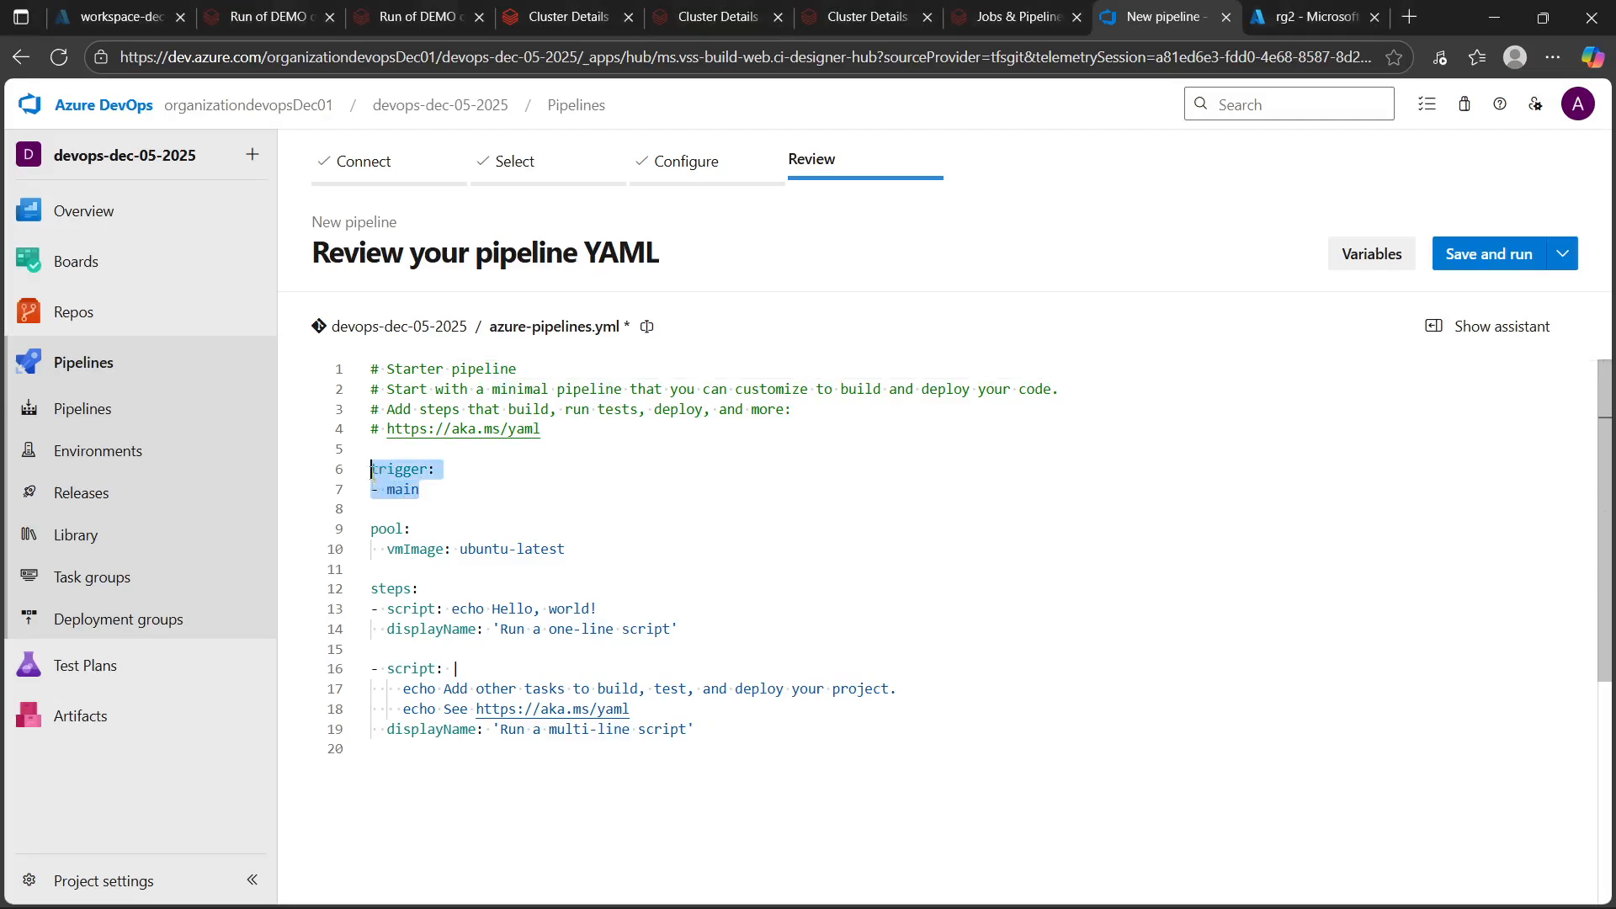
click(458, 497)
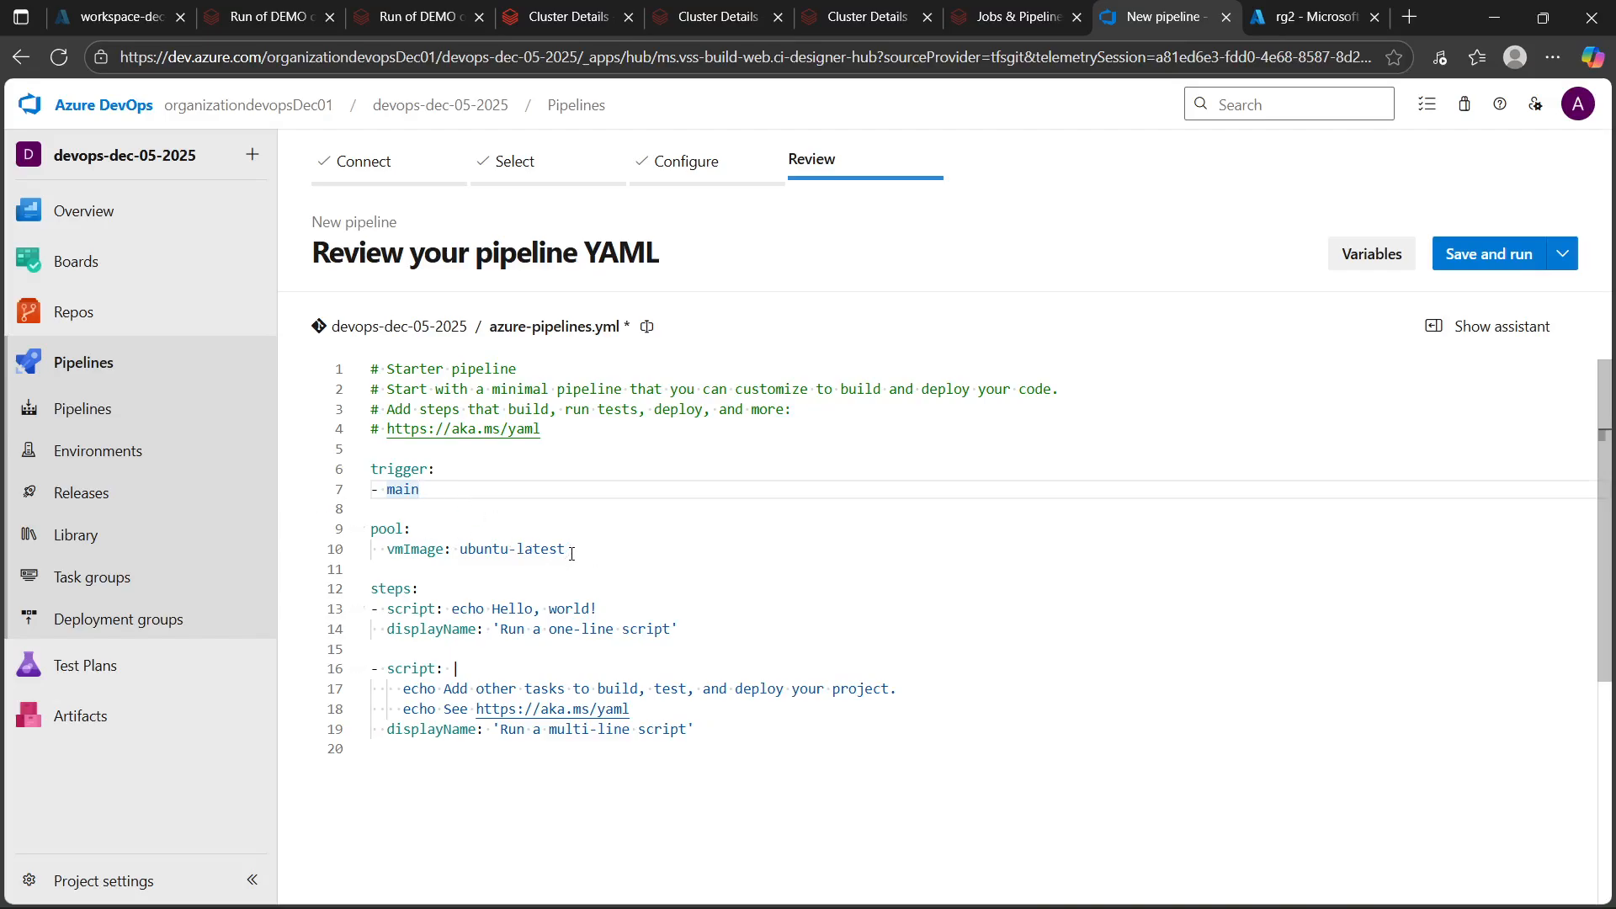
drag(572, 554, 364, 530)
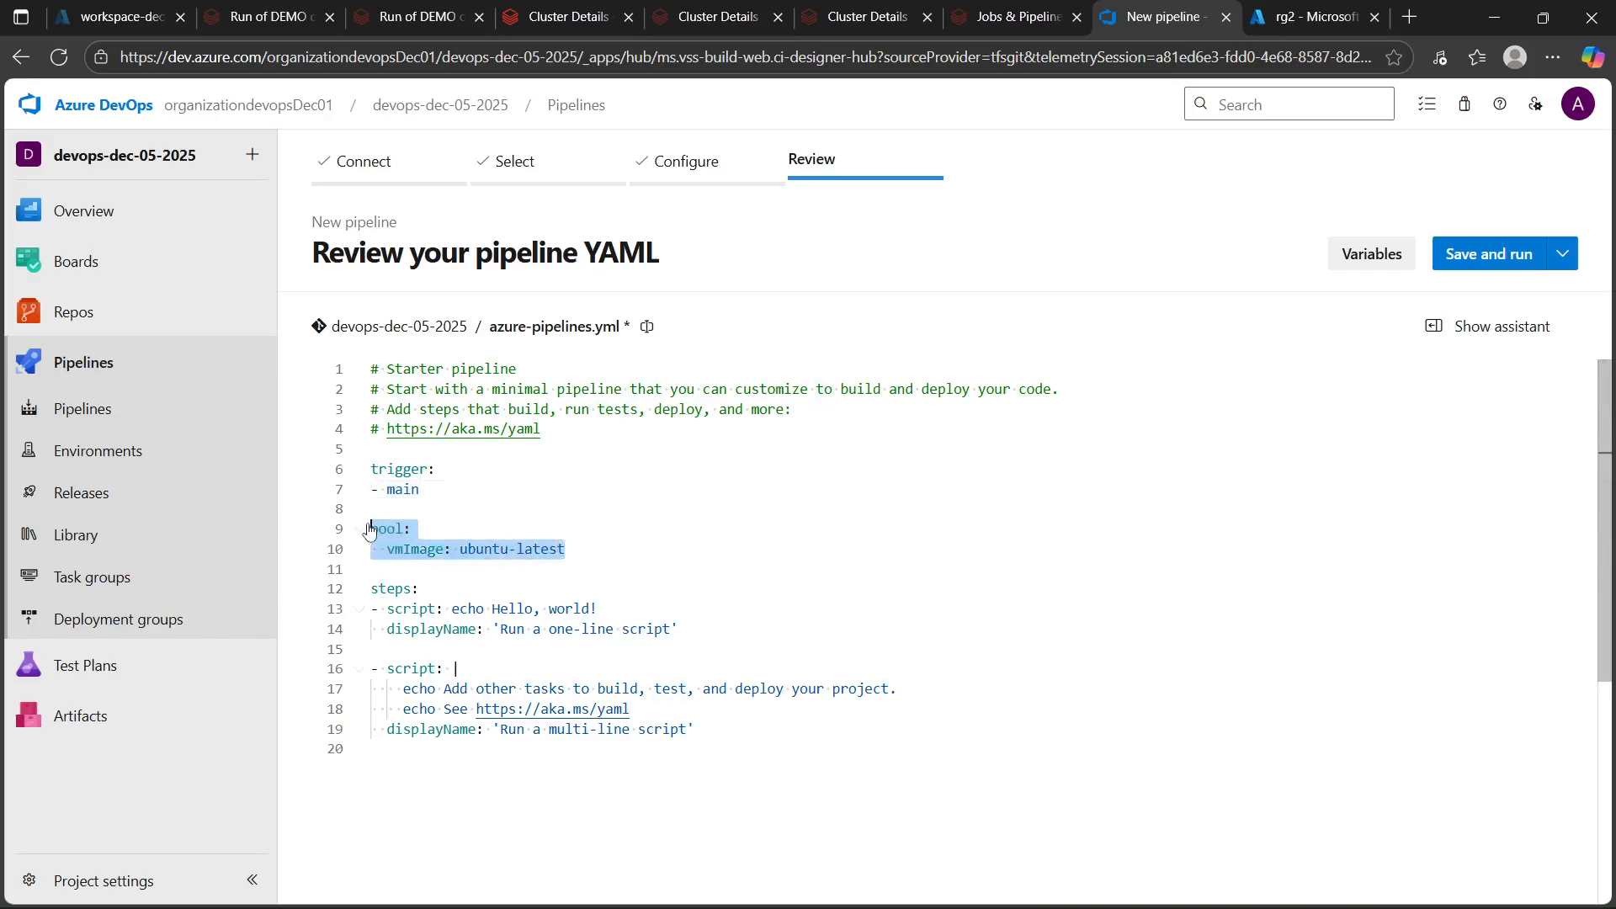
click(583, 541)
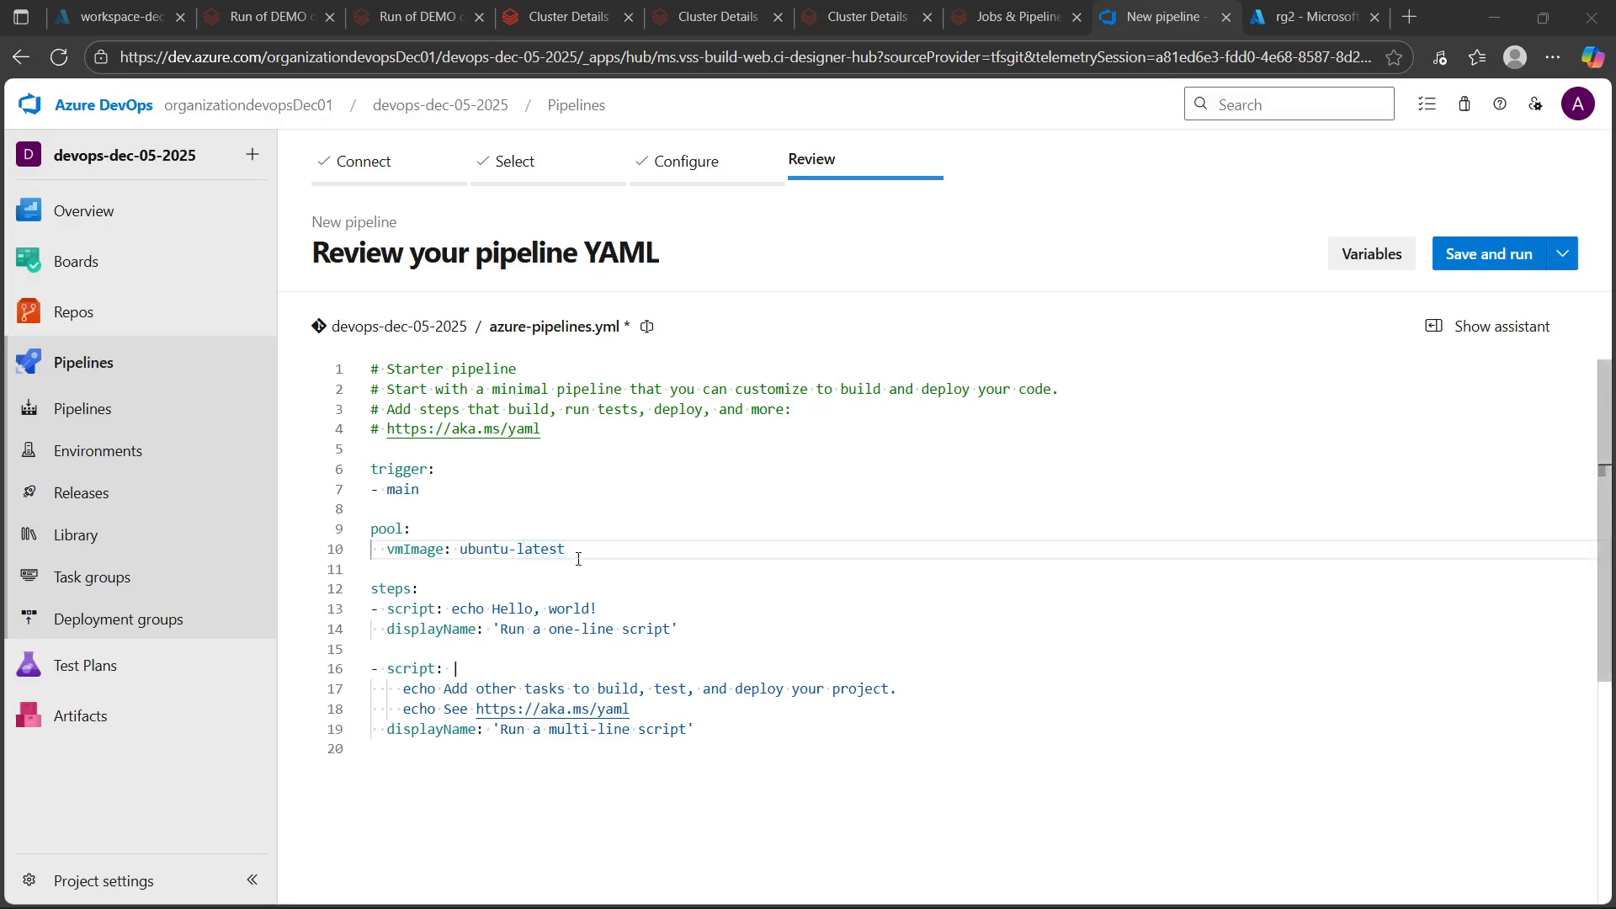
drag(578, 559, 389, 551)
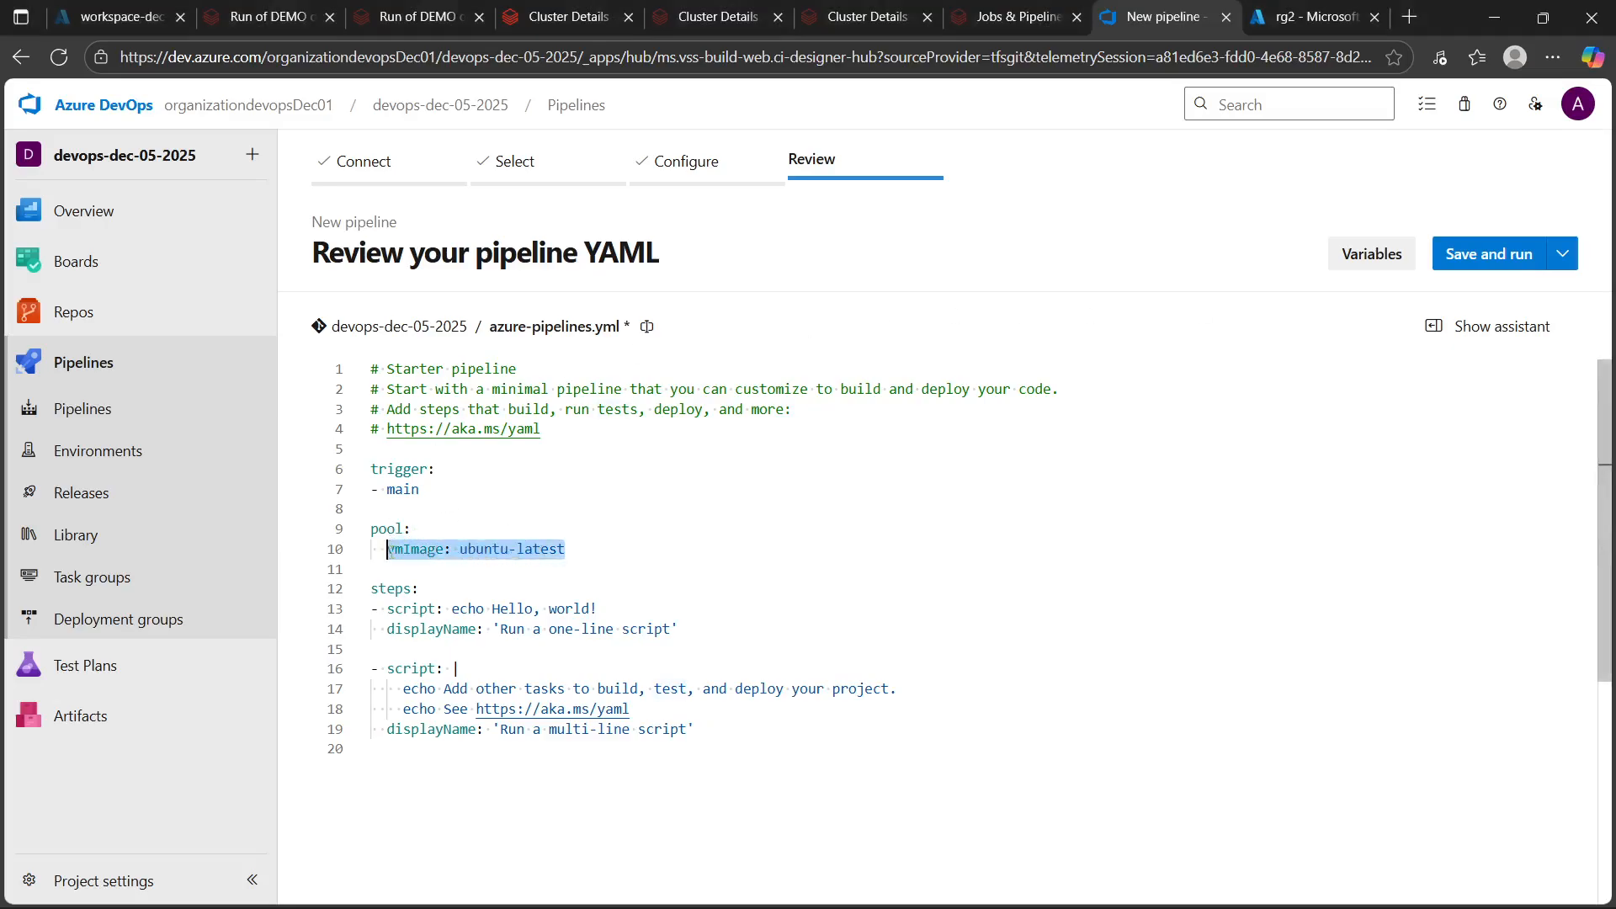
click(677, 544)
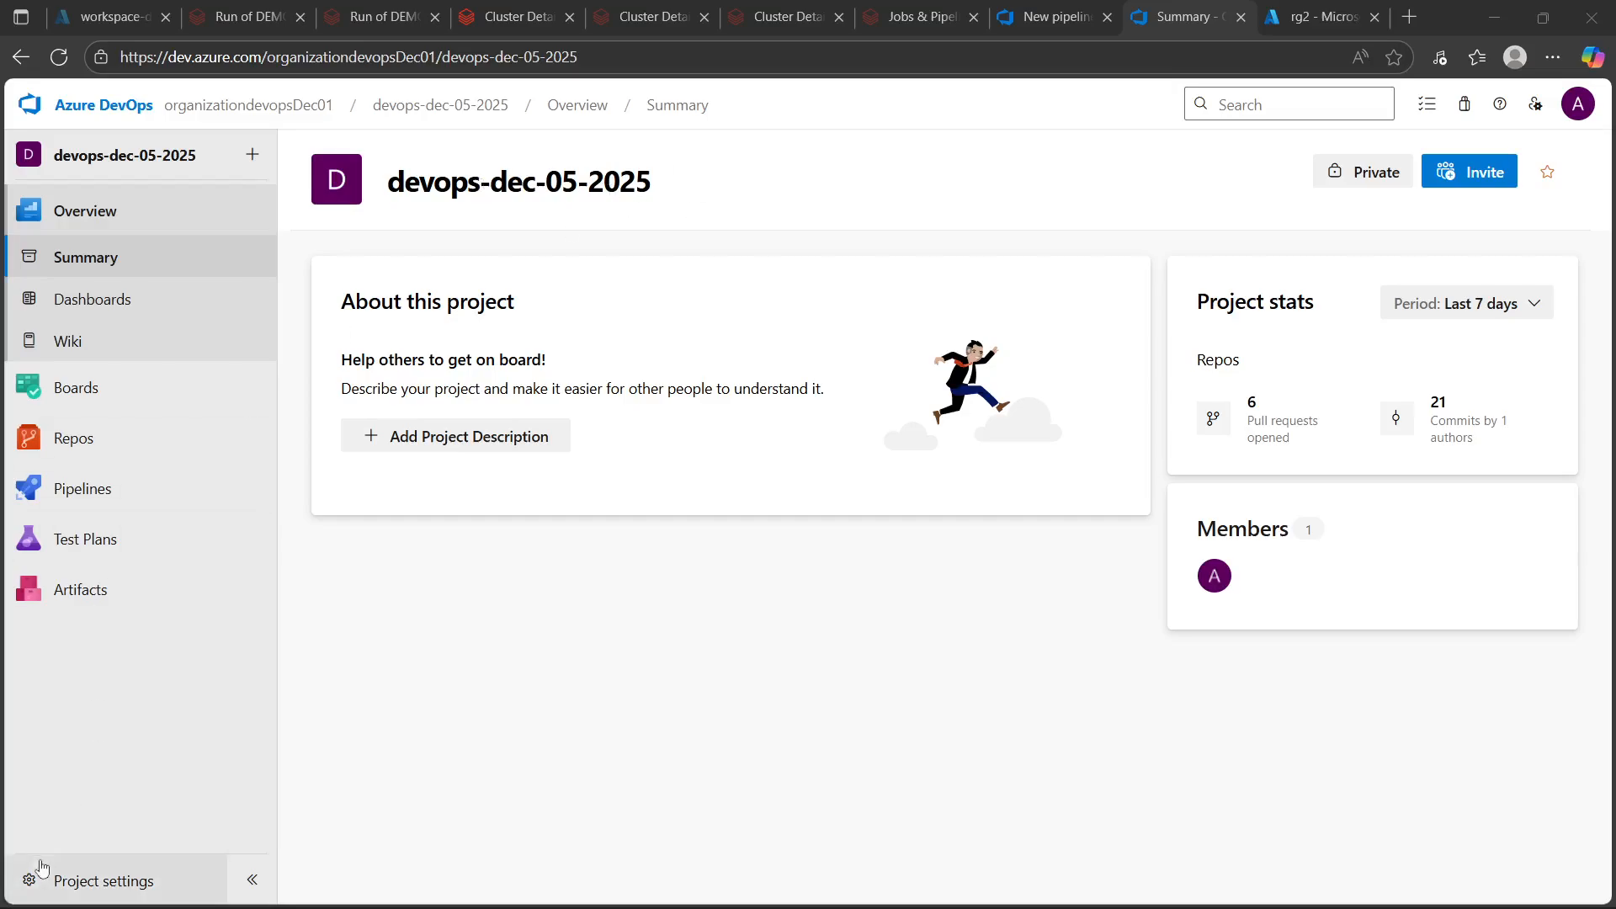
Inspect the Azure Pipelines agent pool's jobs and agents in project settings, then compare with the pipeline's vmImage line
click(75, 881)
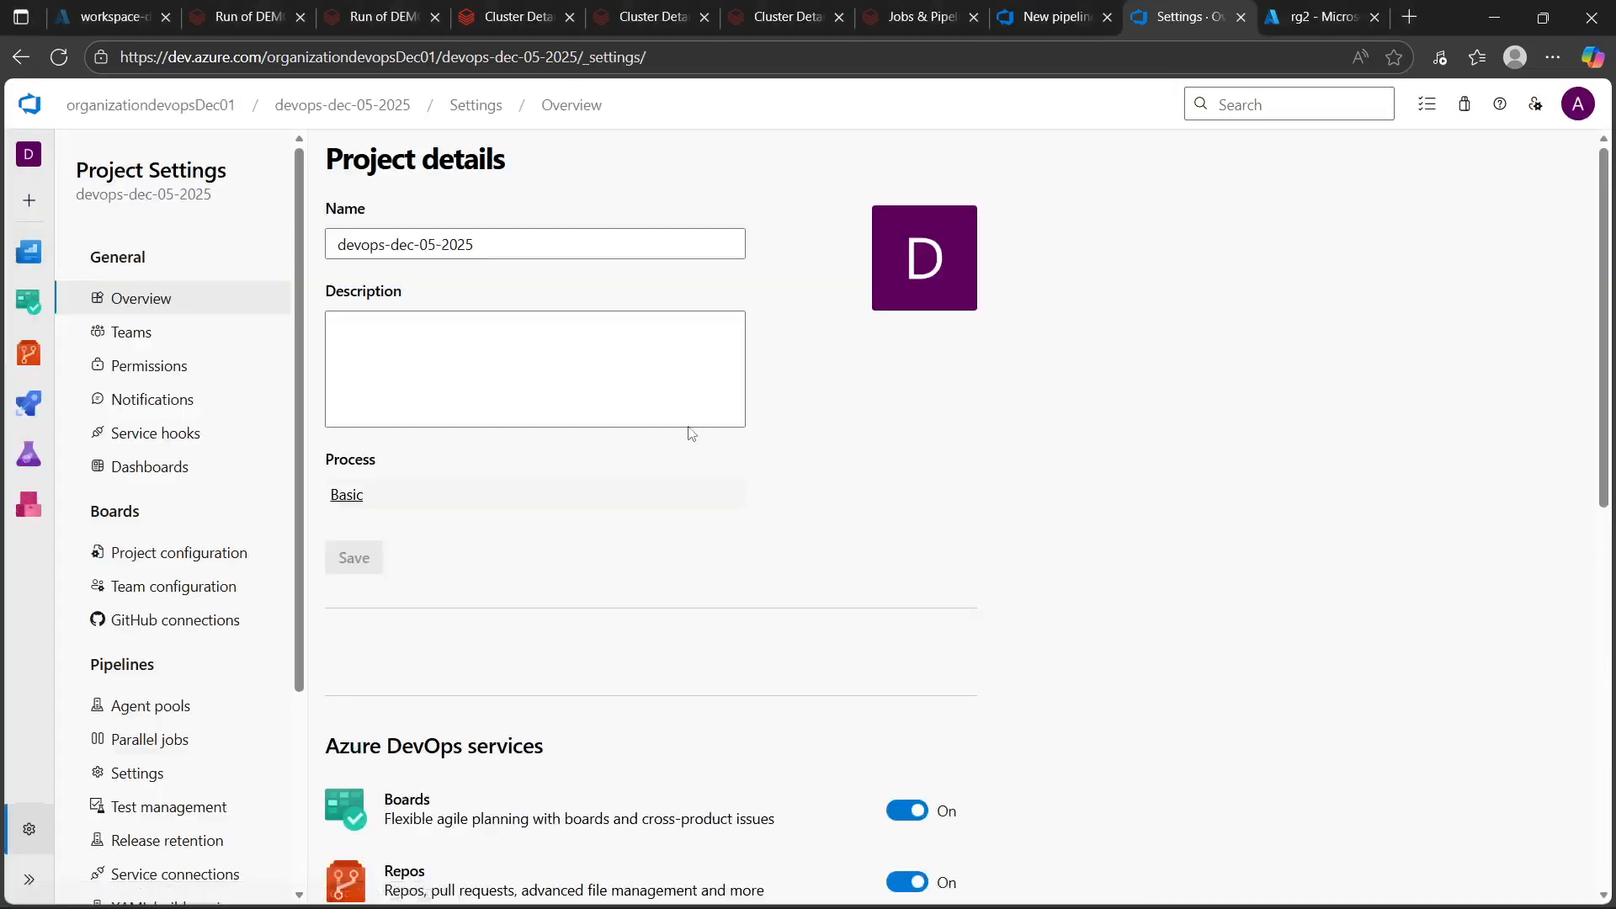
click(135, 707)
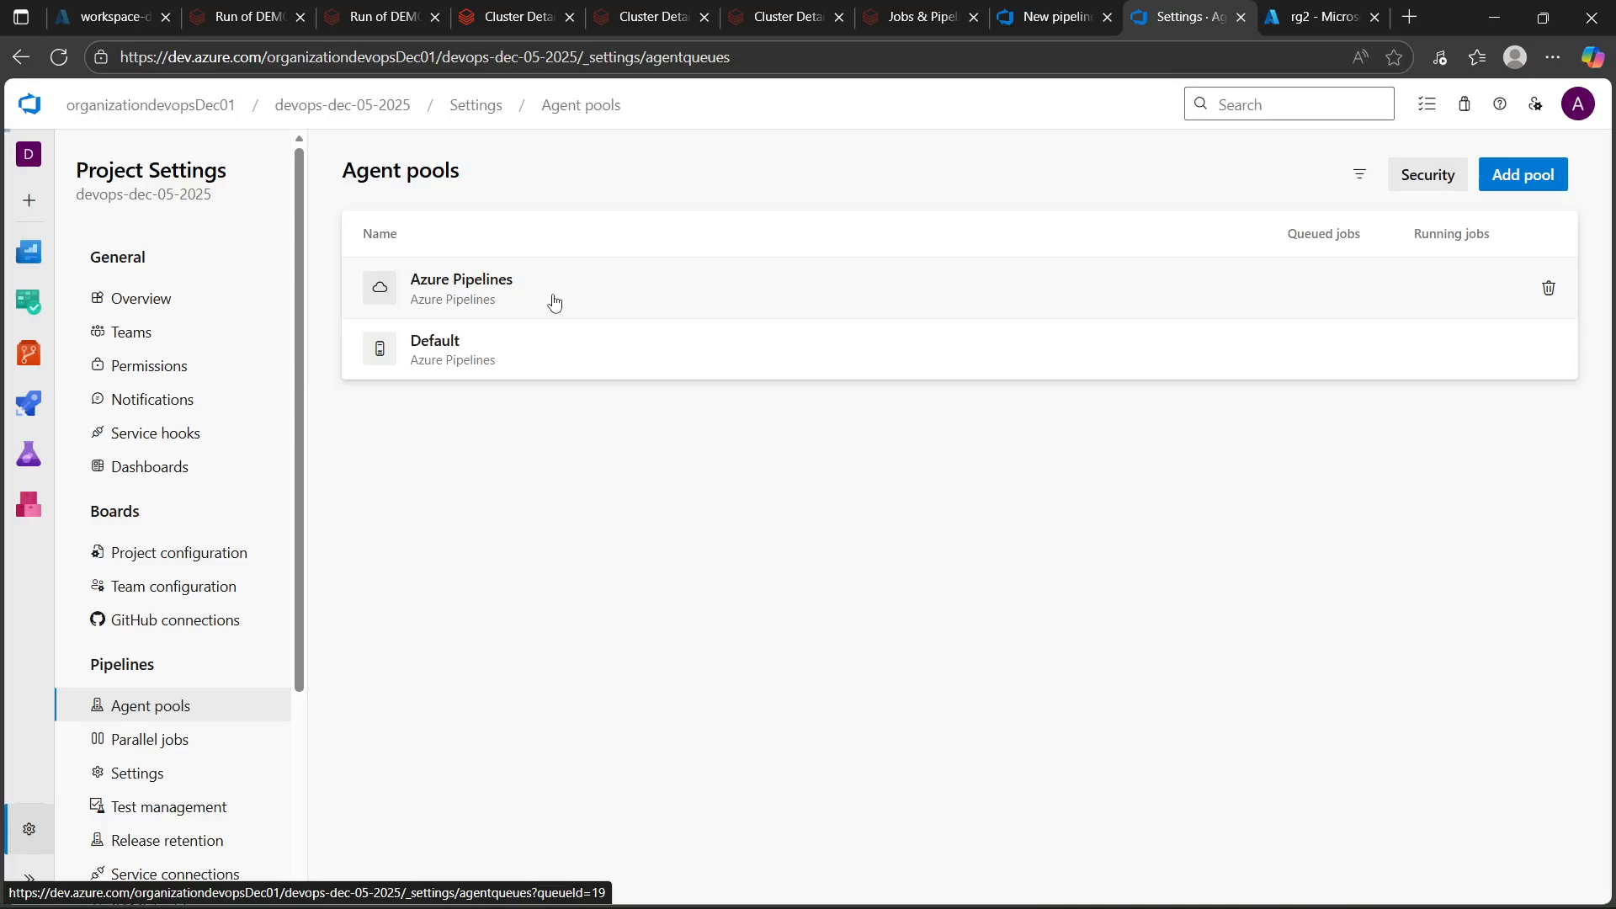
click(554, 302)
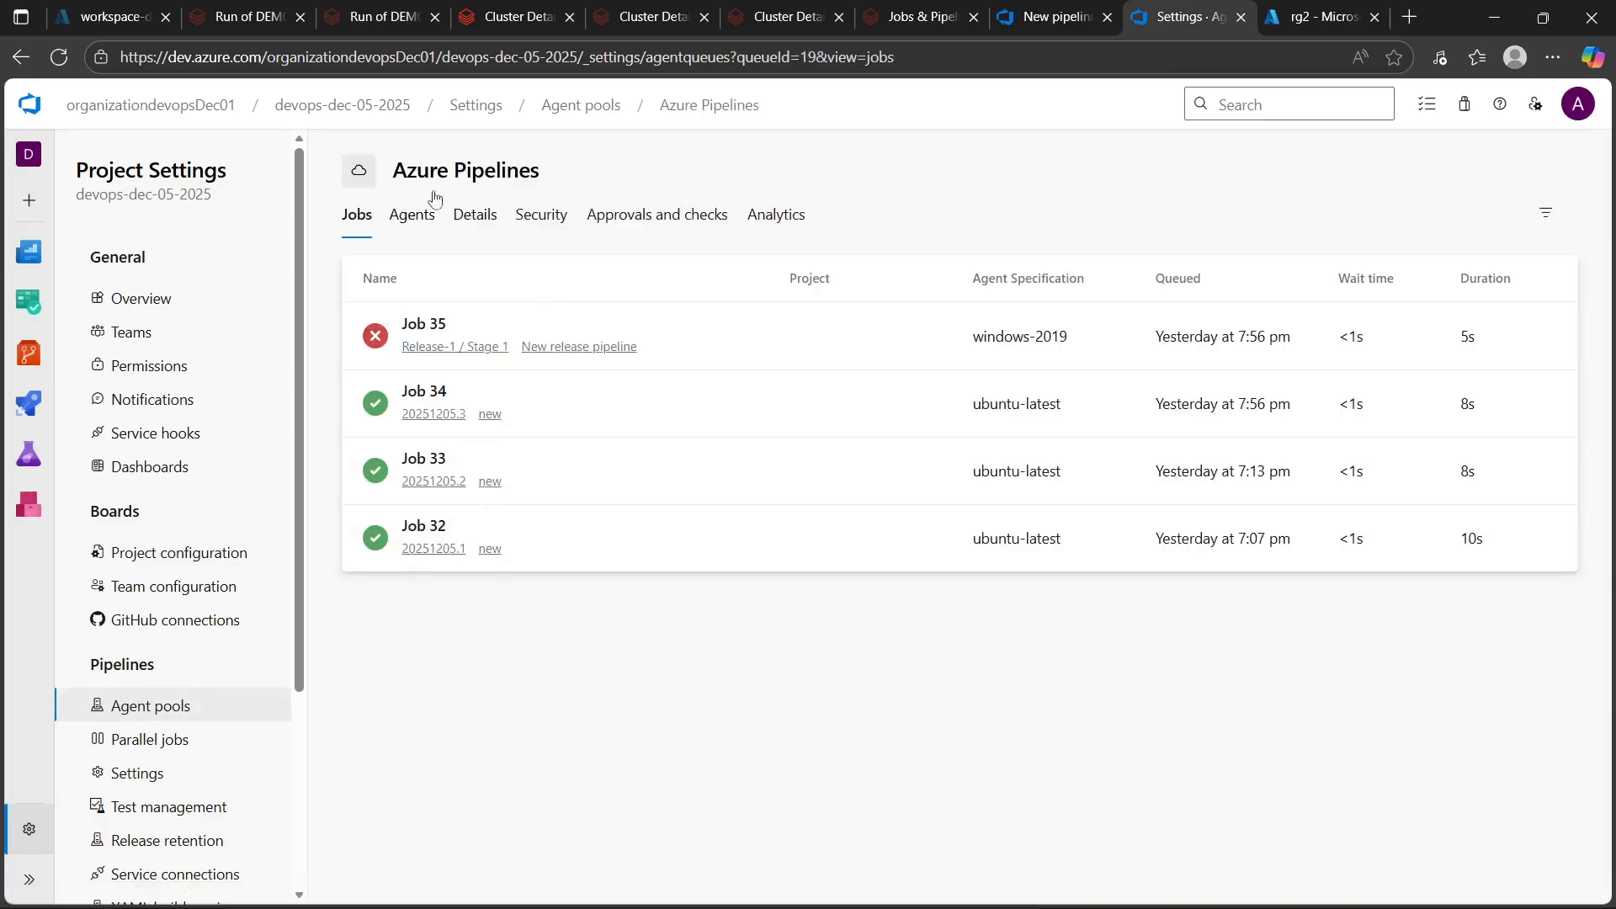
click(414, 216)
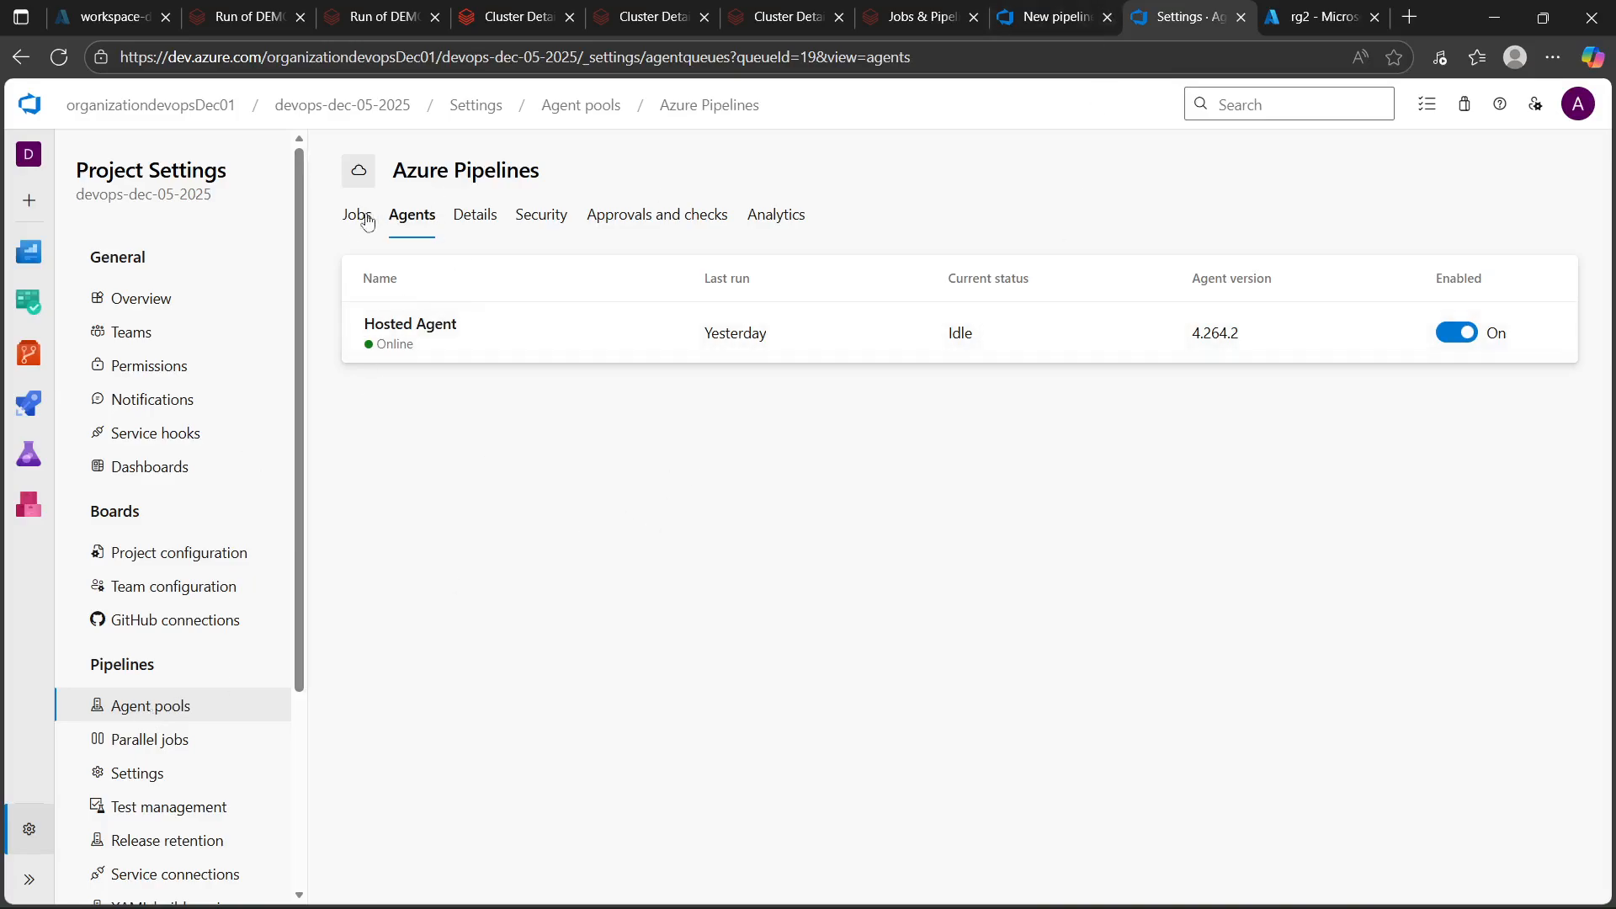
click(1044, 17)
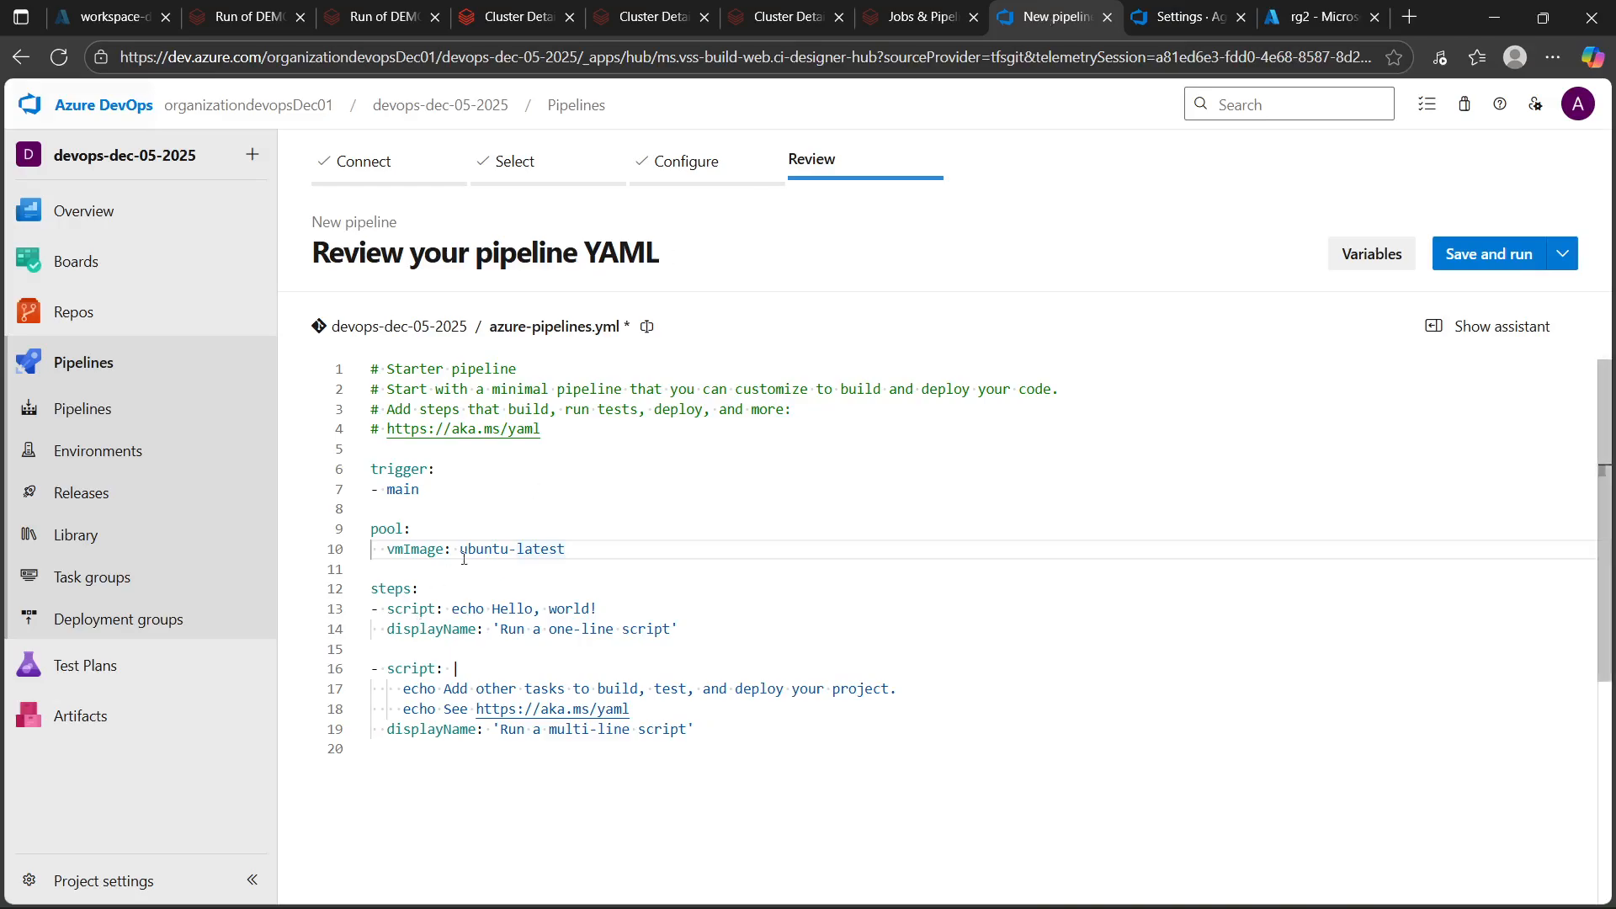
drag(375, 552, 577, 558)
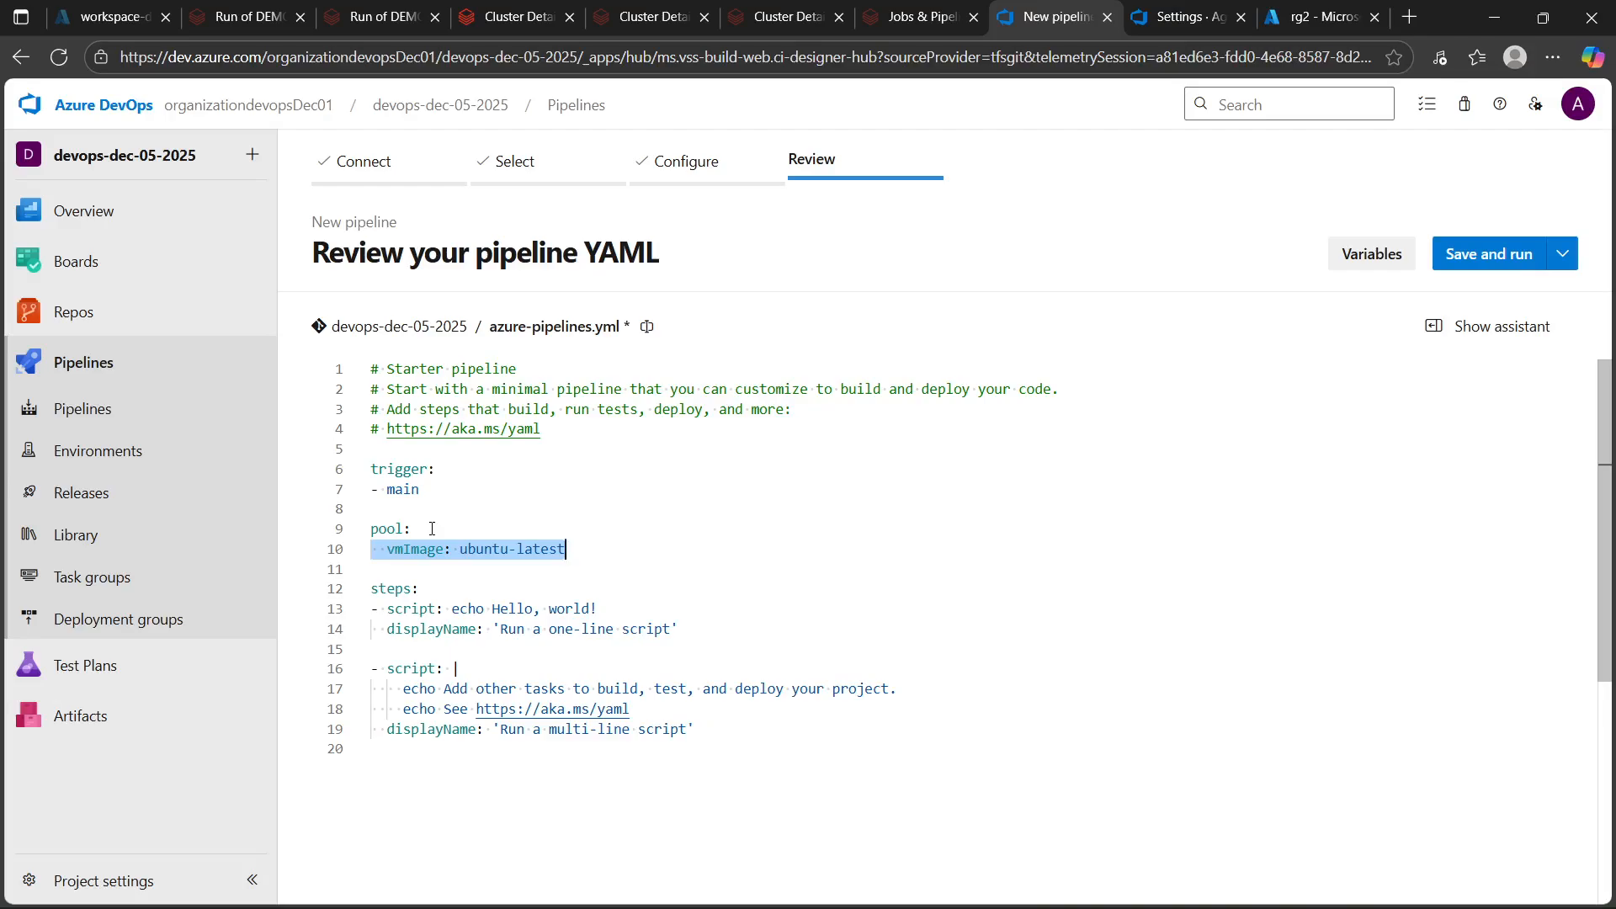
key(alt+Tab)
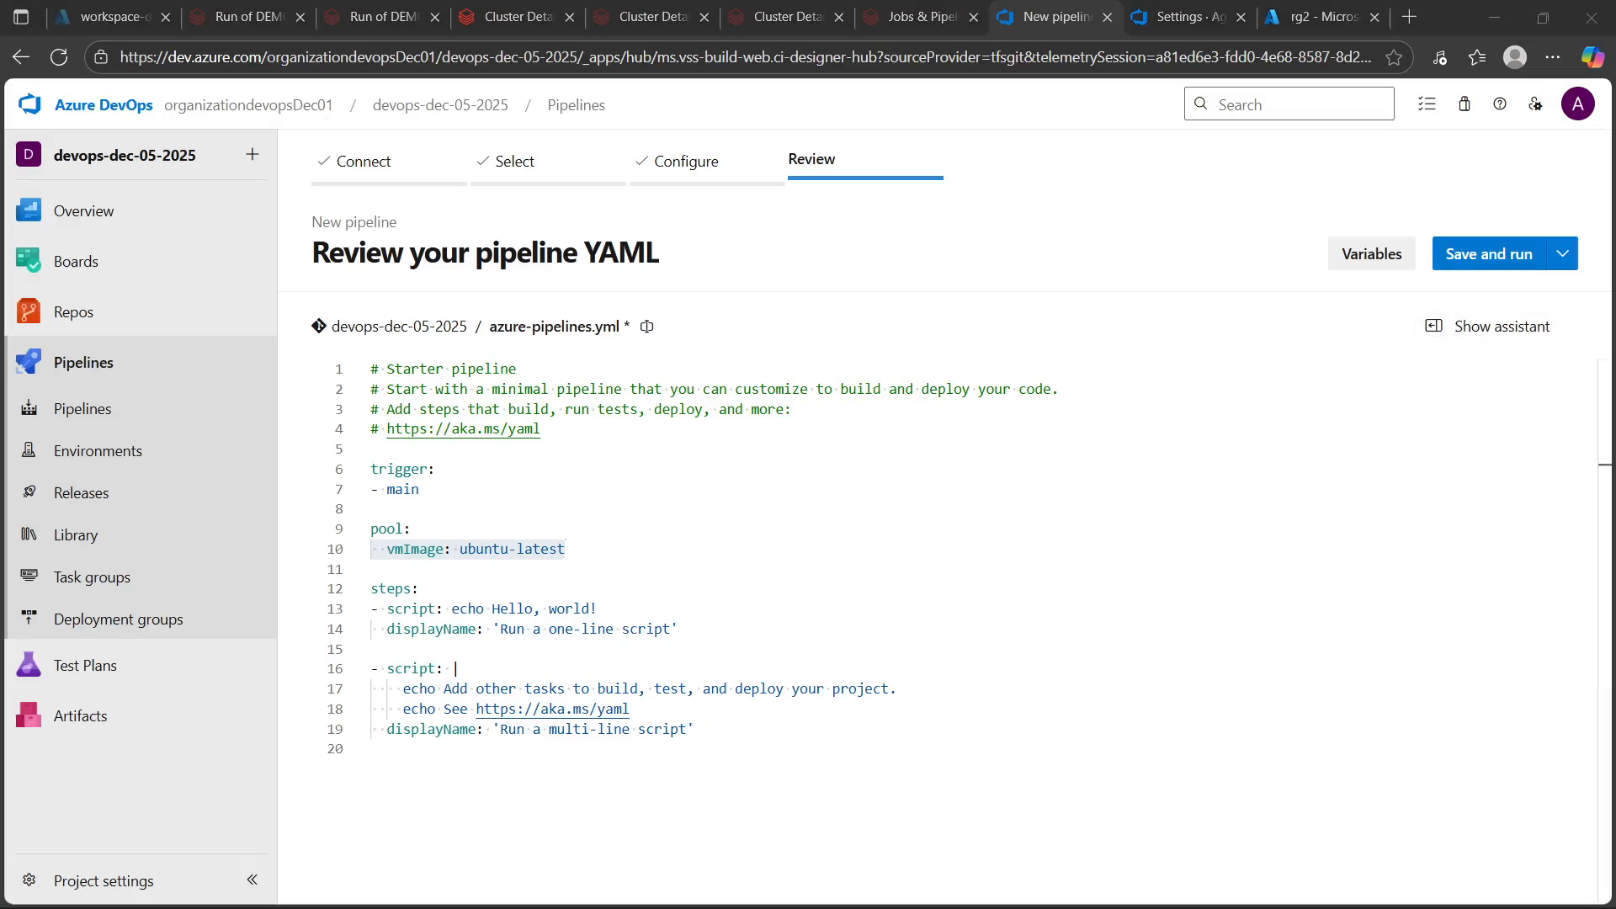
Open the task assistant and insert blank lines after the multi-line script step in the YAML
click(1461, 333)
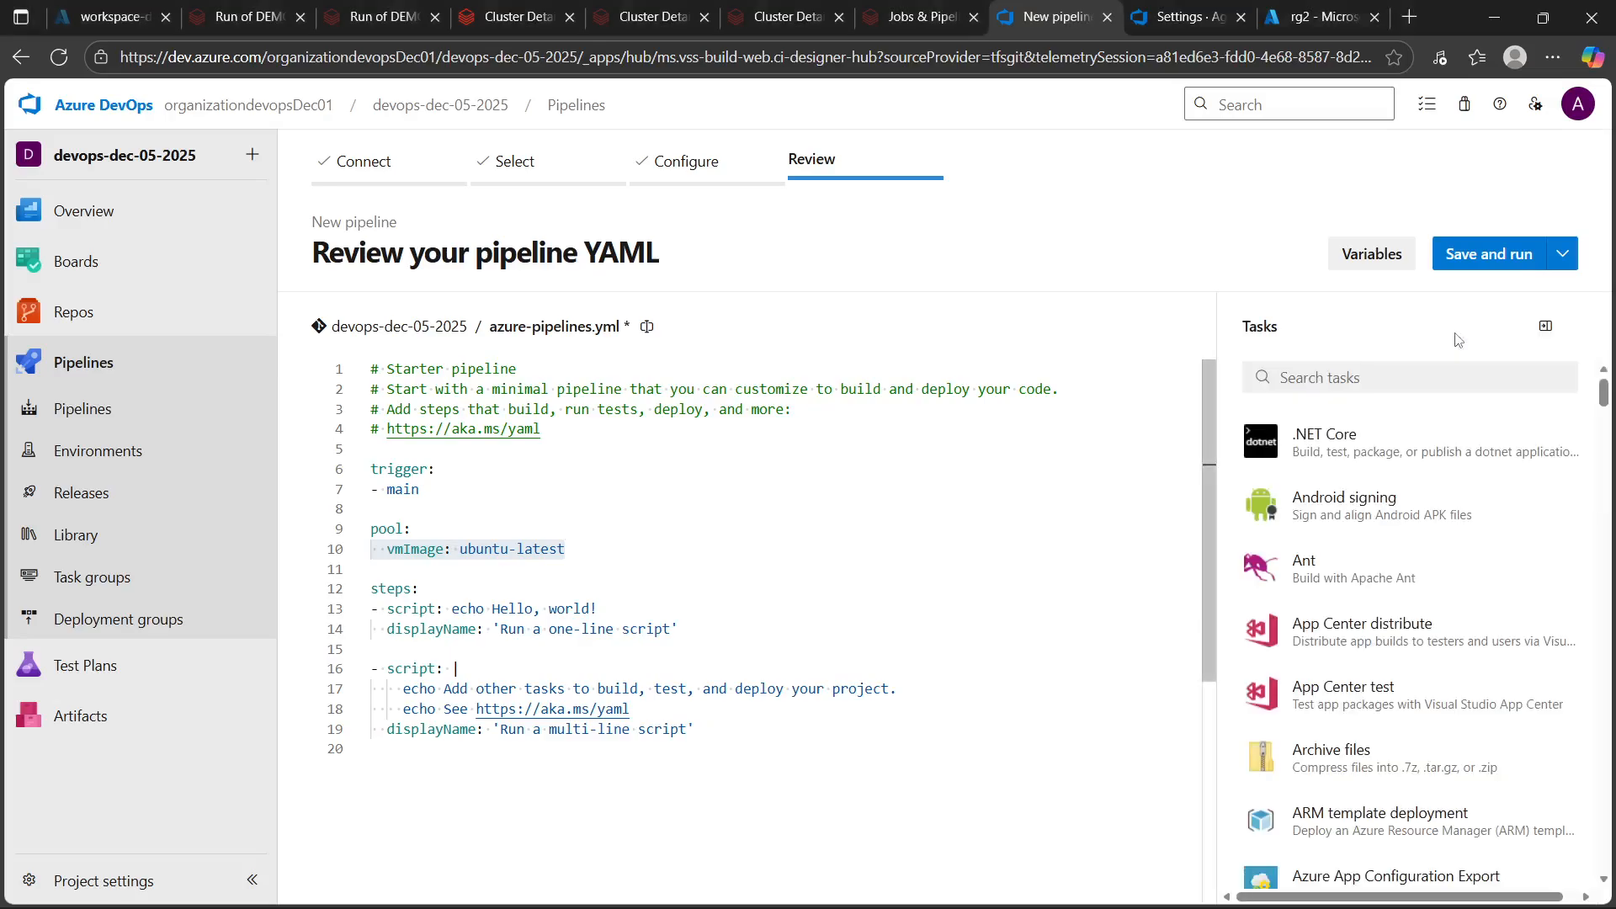
click(1345, 372)
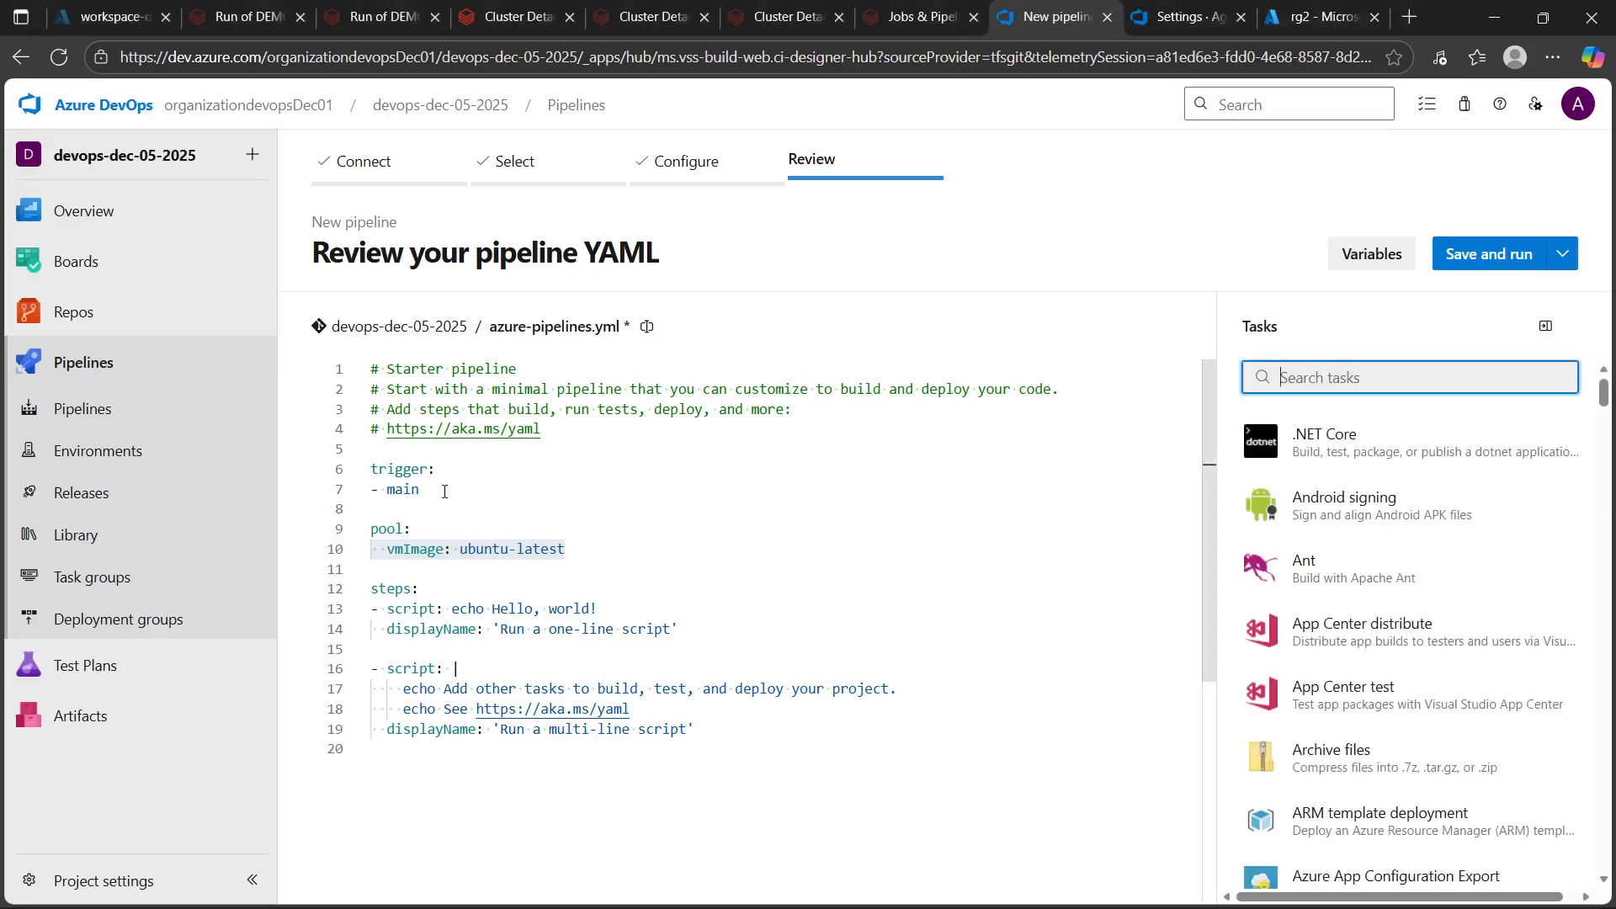
click(610, 551)
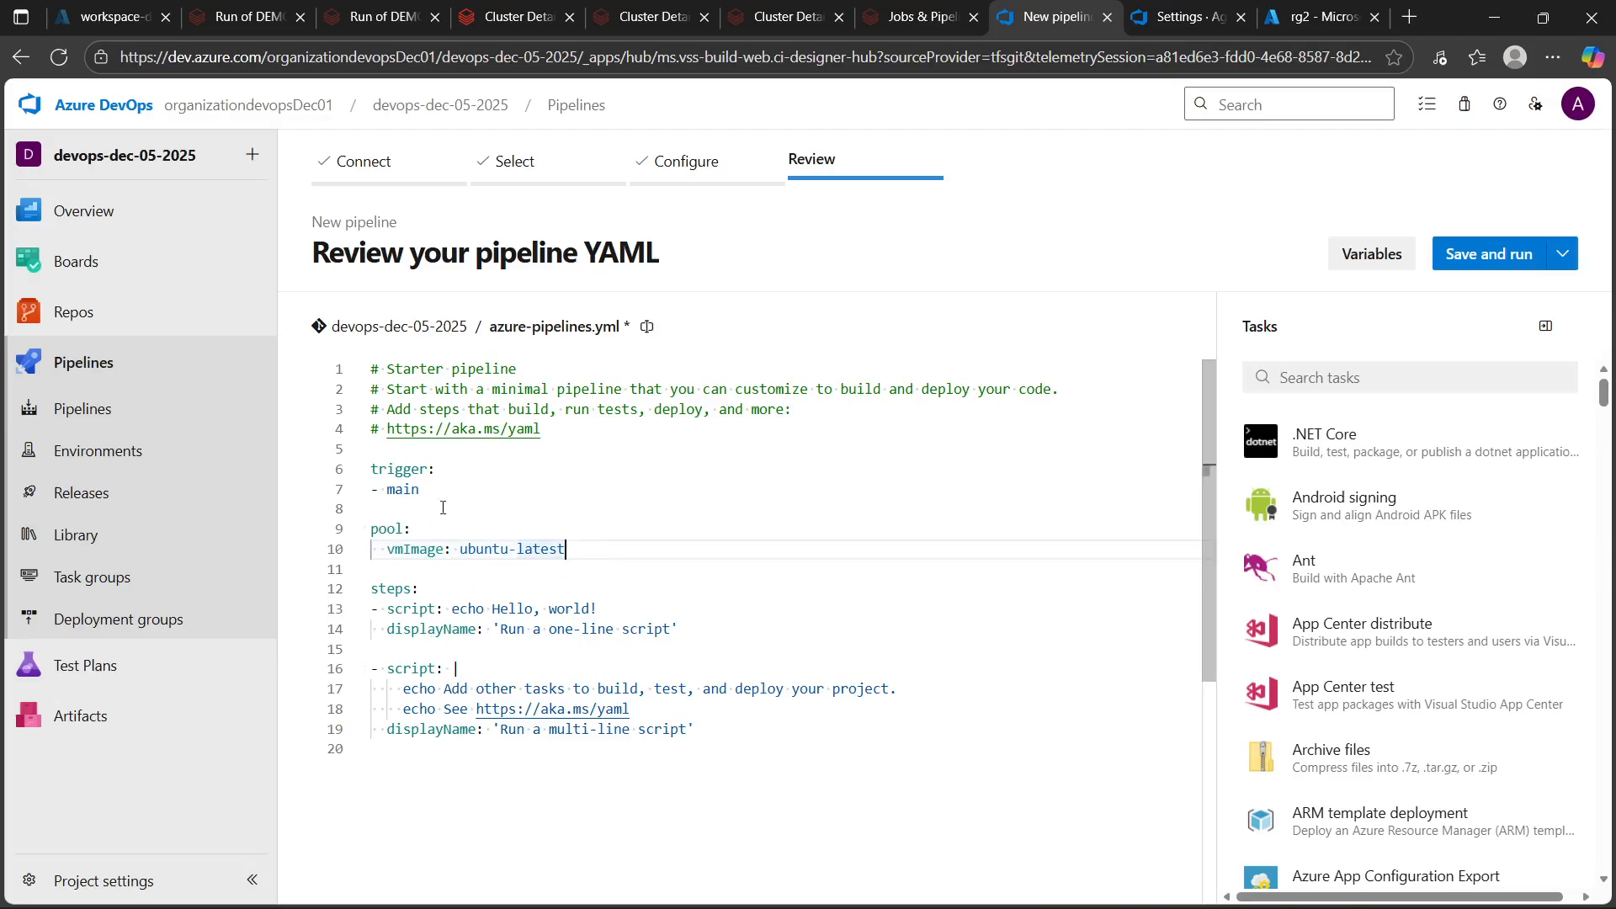
click(726, 733)
key(Return)
key(Return)
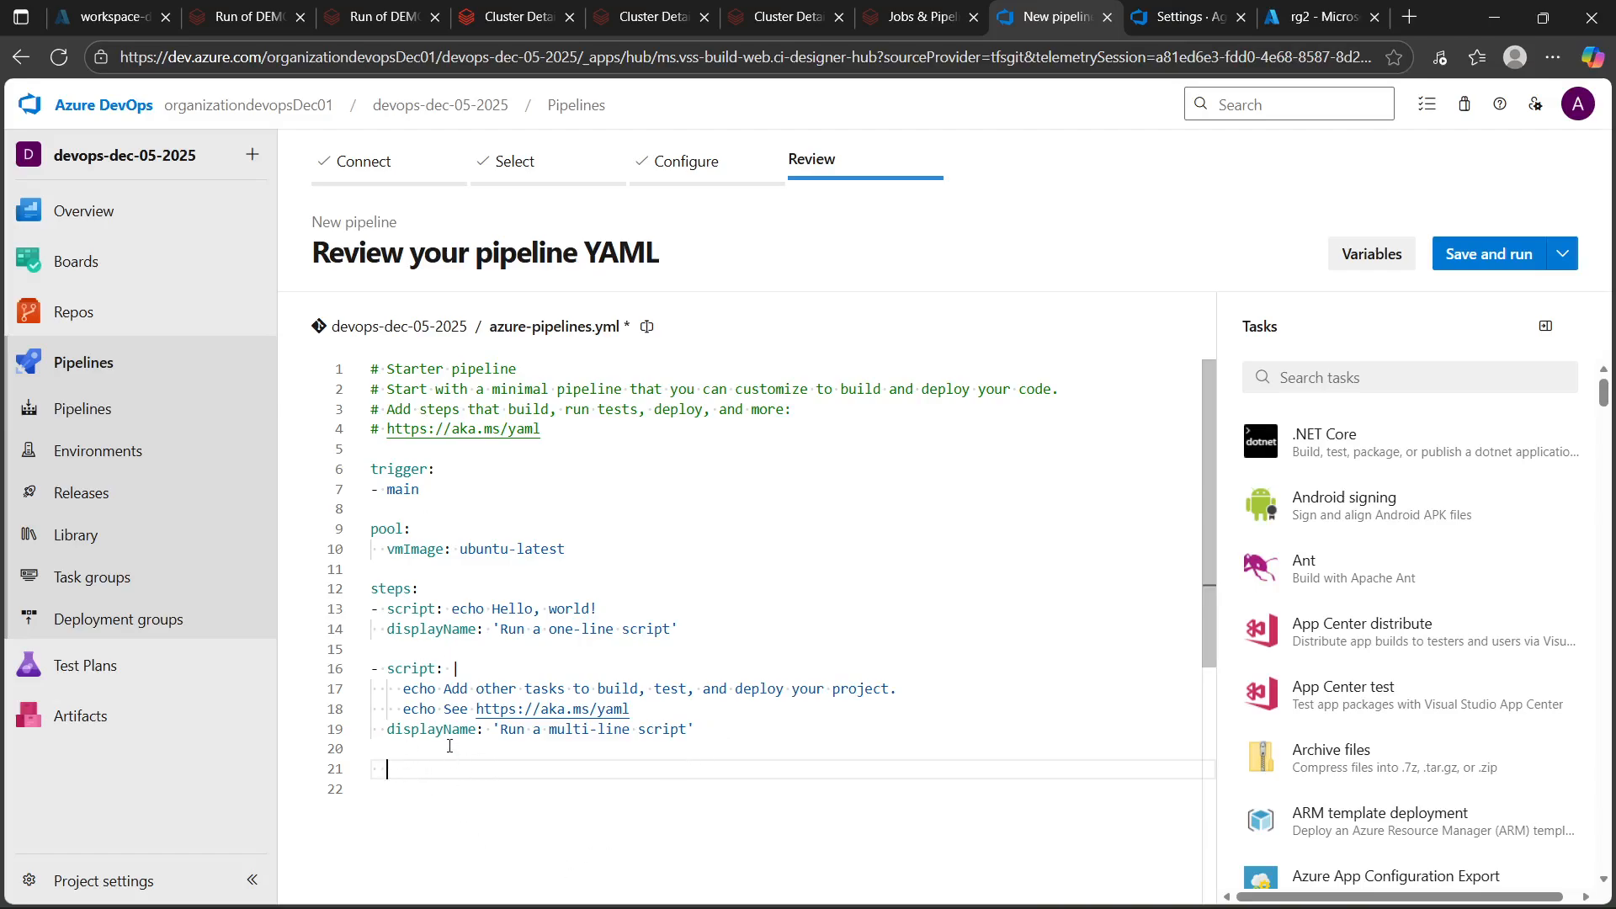
Search the task assistant for "publish pipe" and open the Publish Pipeline Artifacts task
click(1339, 373)
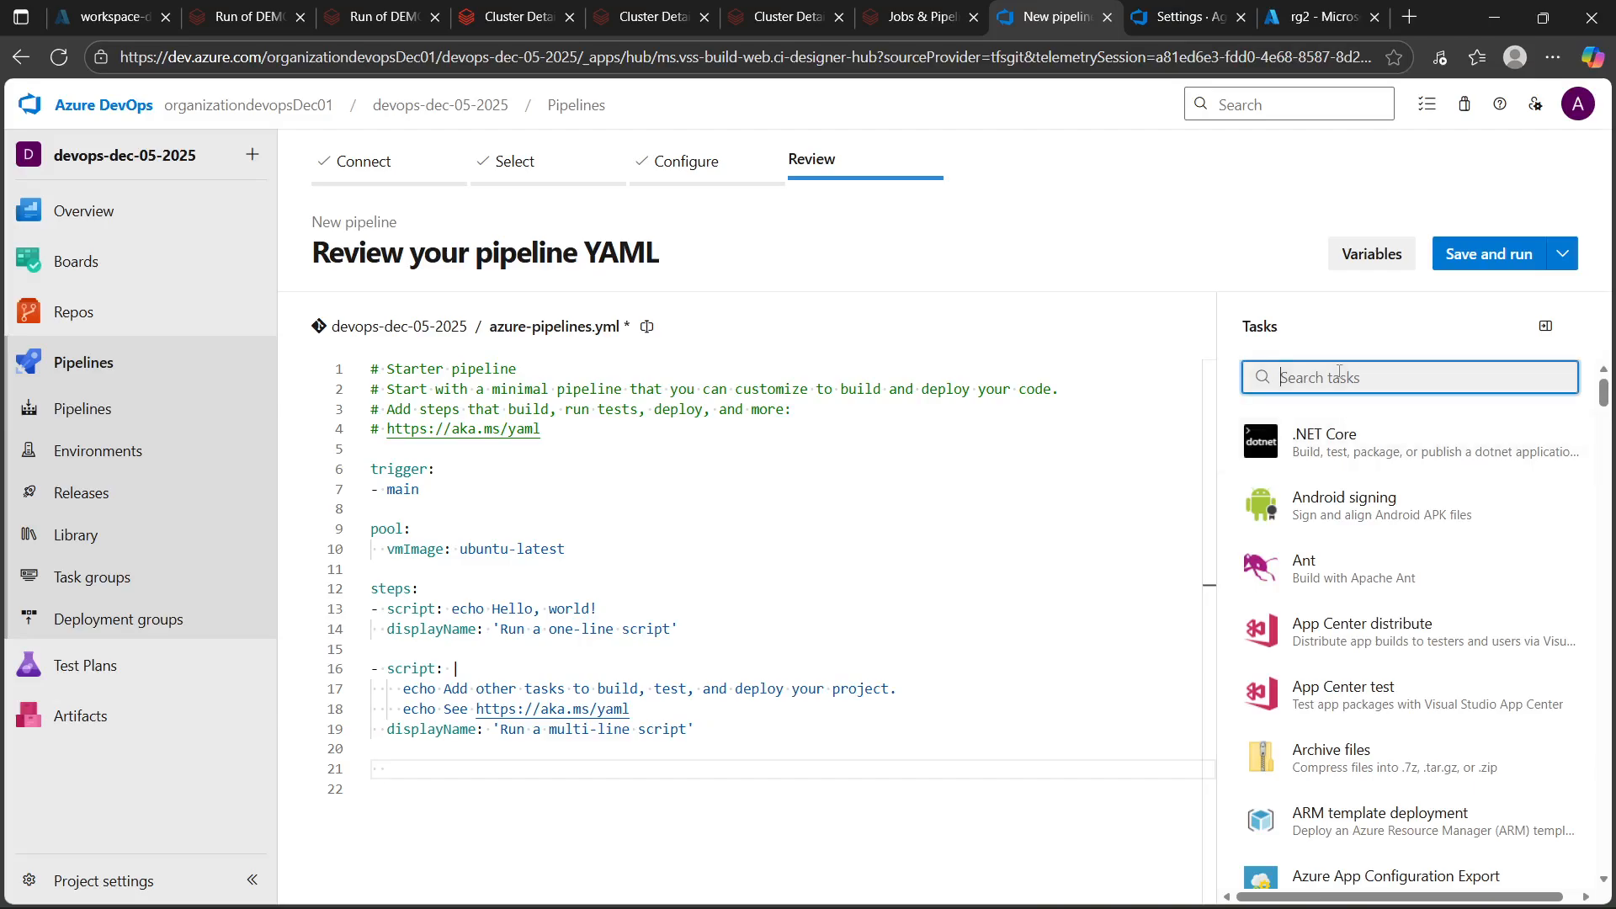
text(publish )
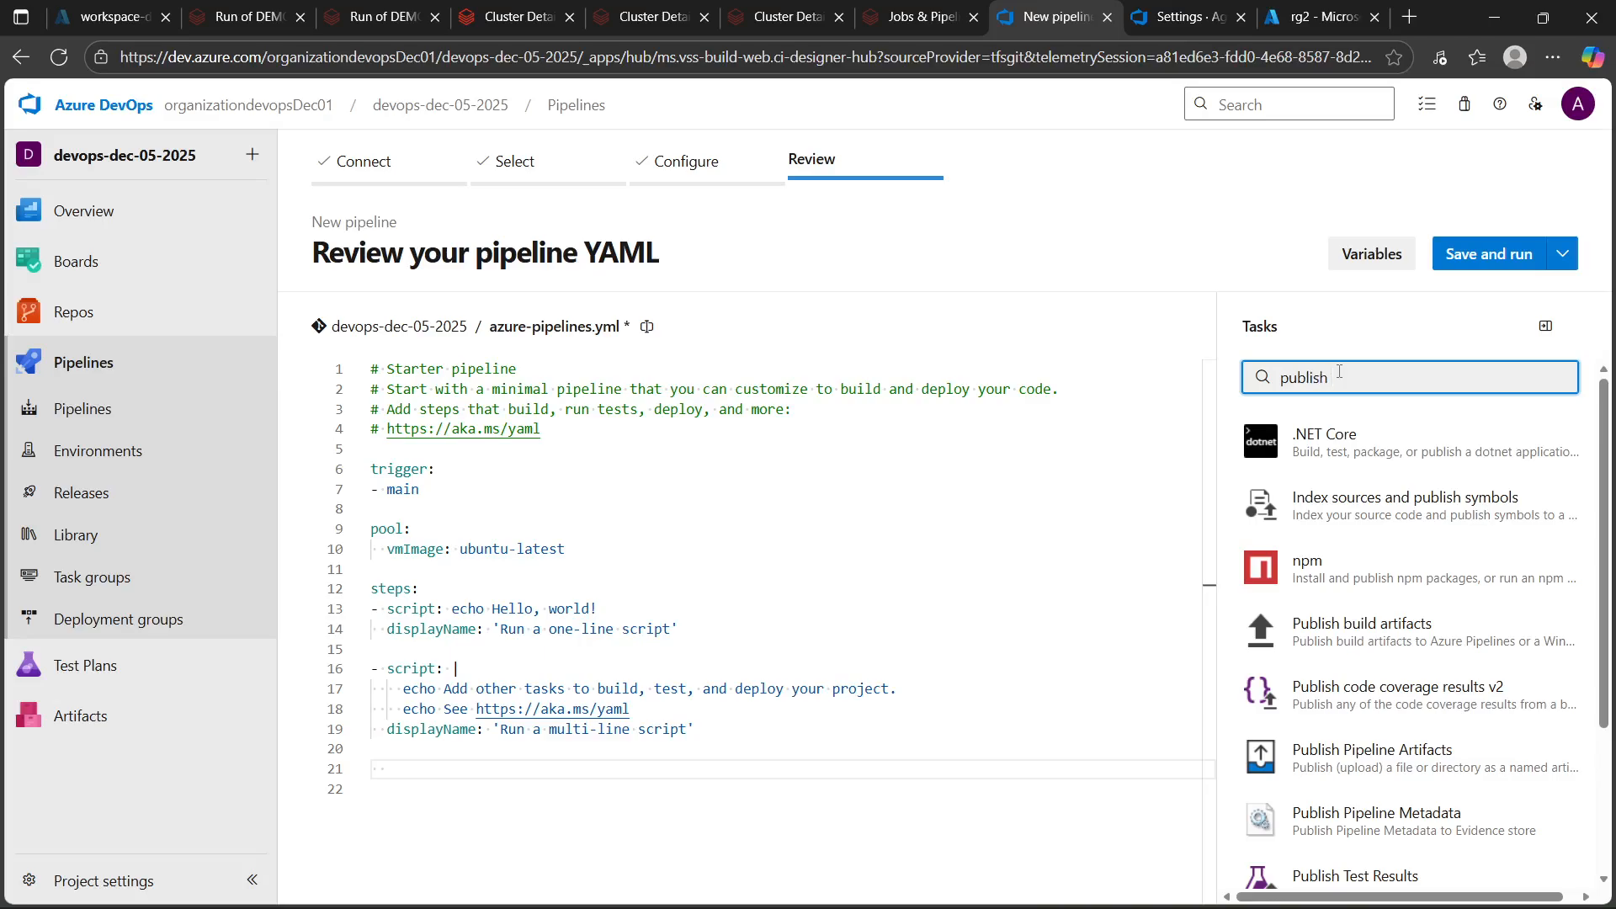
text(pipe)
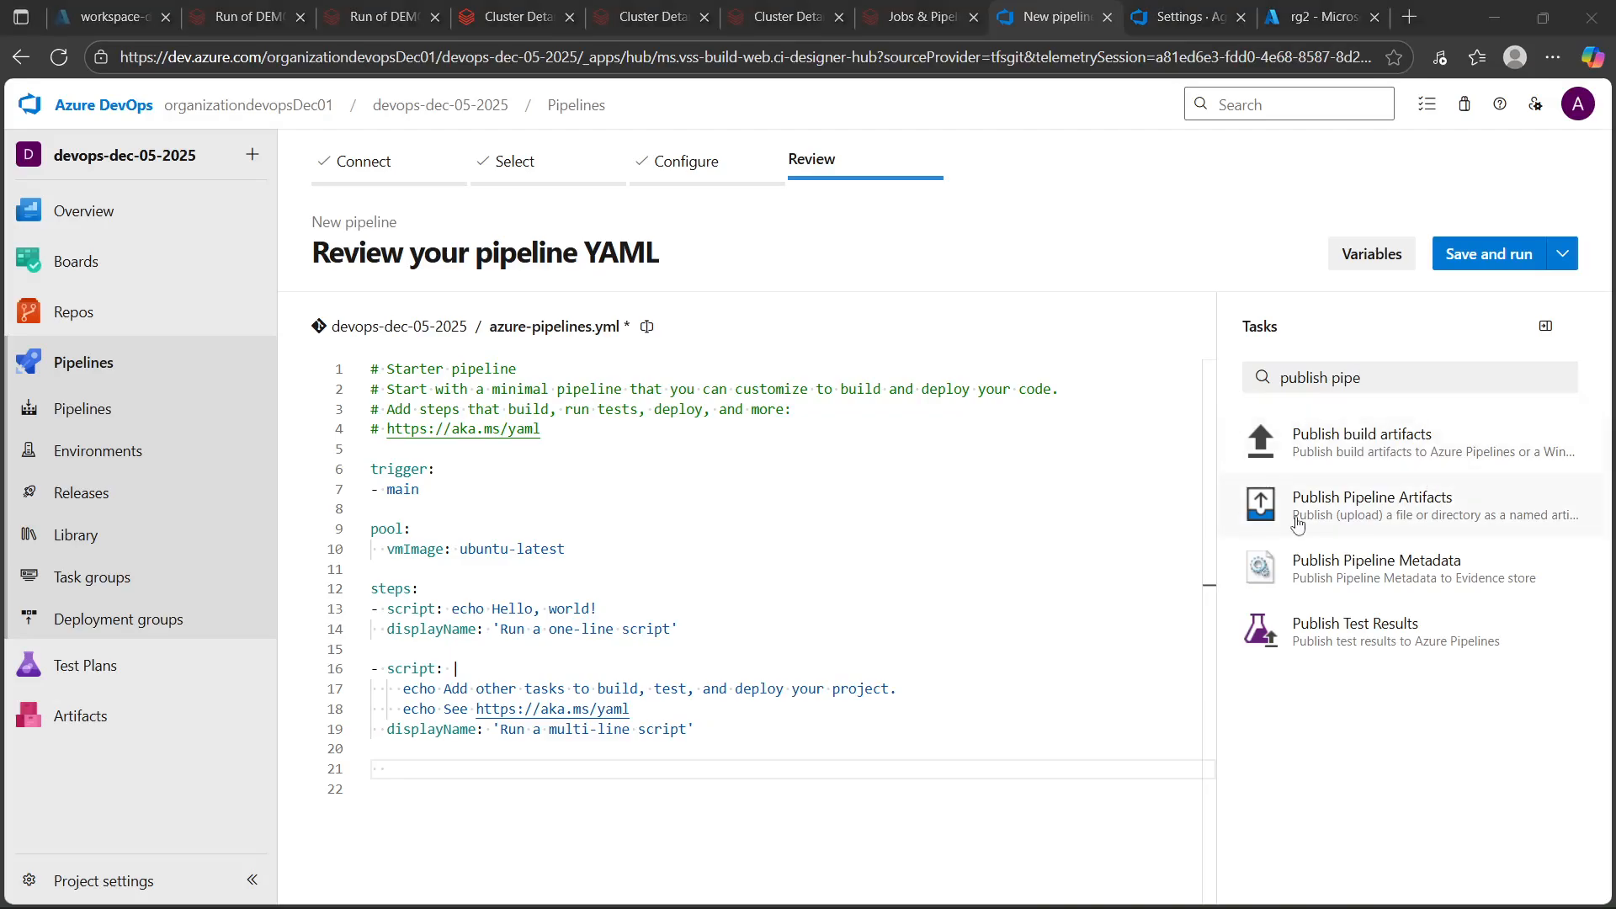
click(1352, 506)
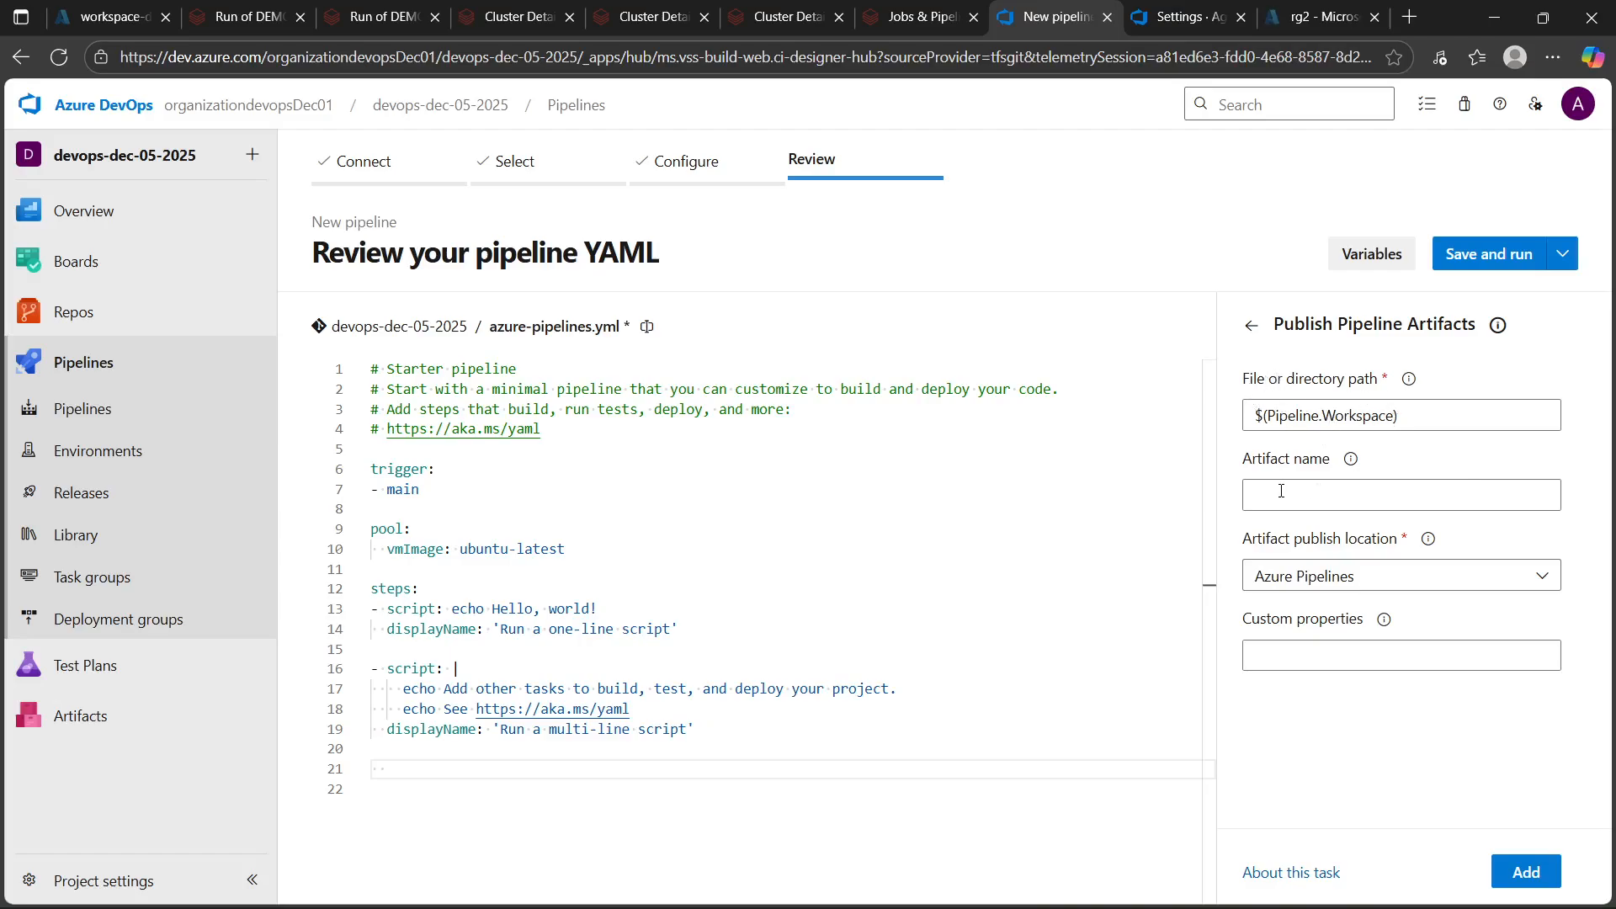
Set the artifact name to artifact_devops_dec_06 and add the Publish Pipeline Artifacts task at line 21 of the YAML
click(1345, 579)
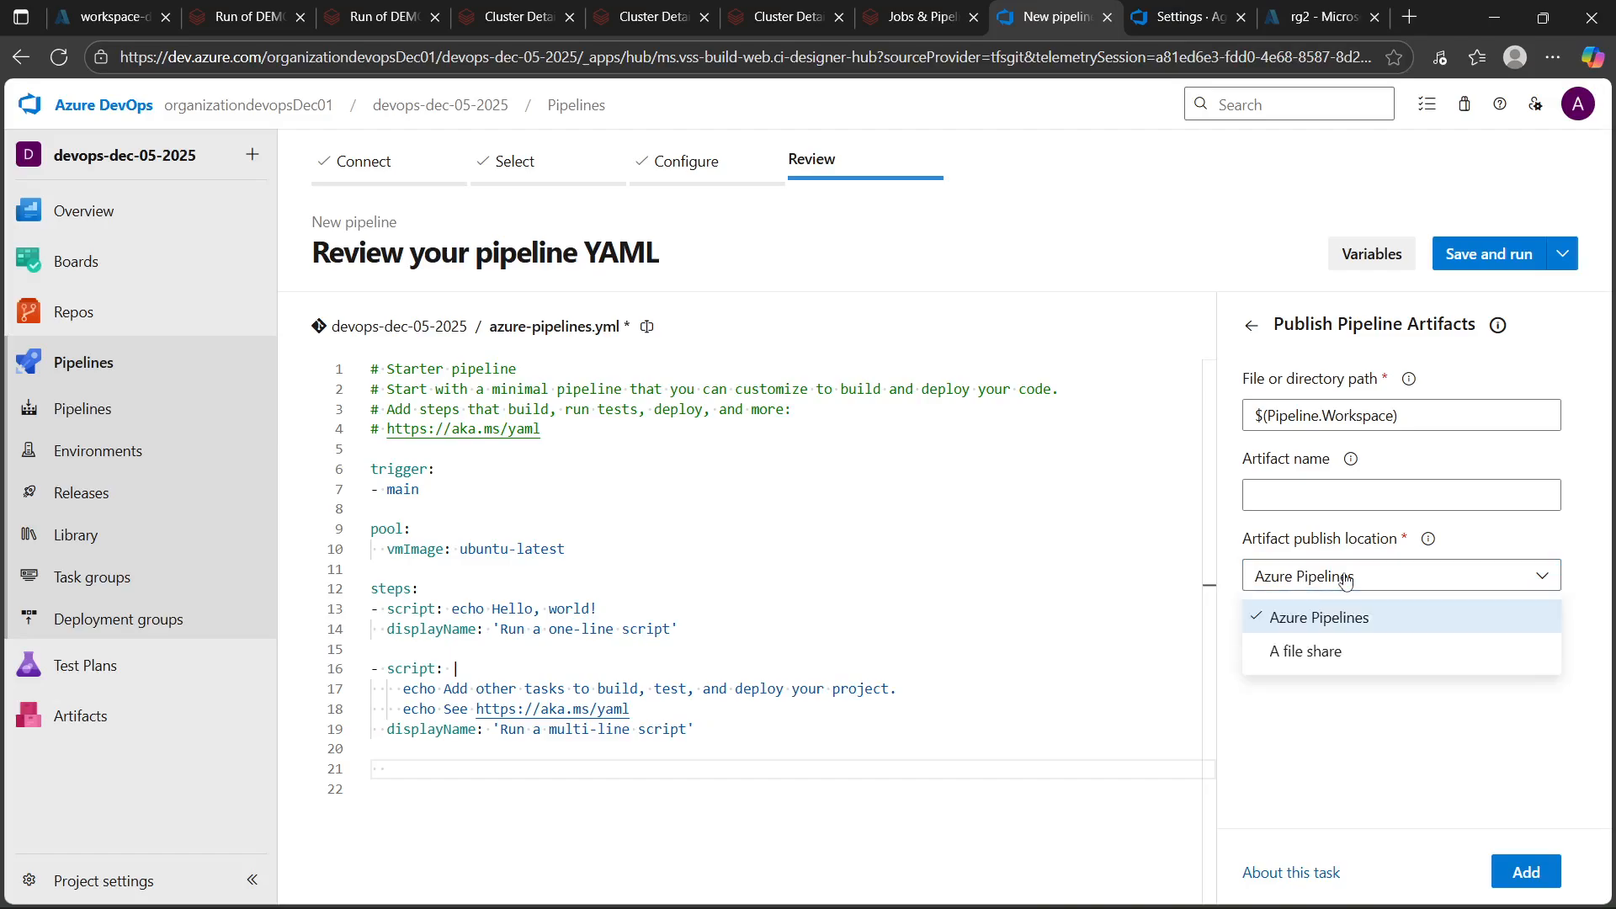
click(1345, 580)
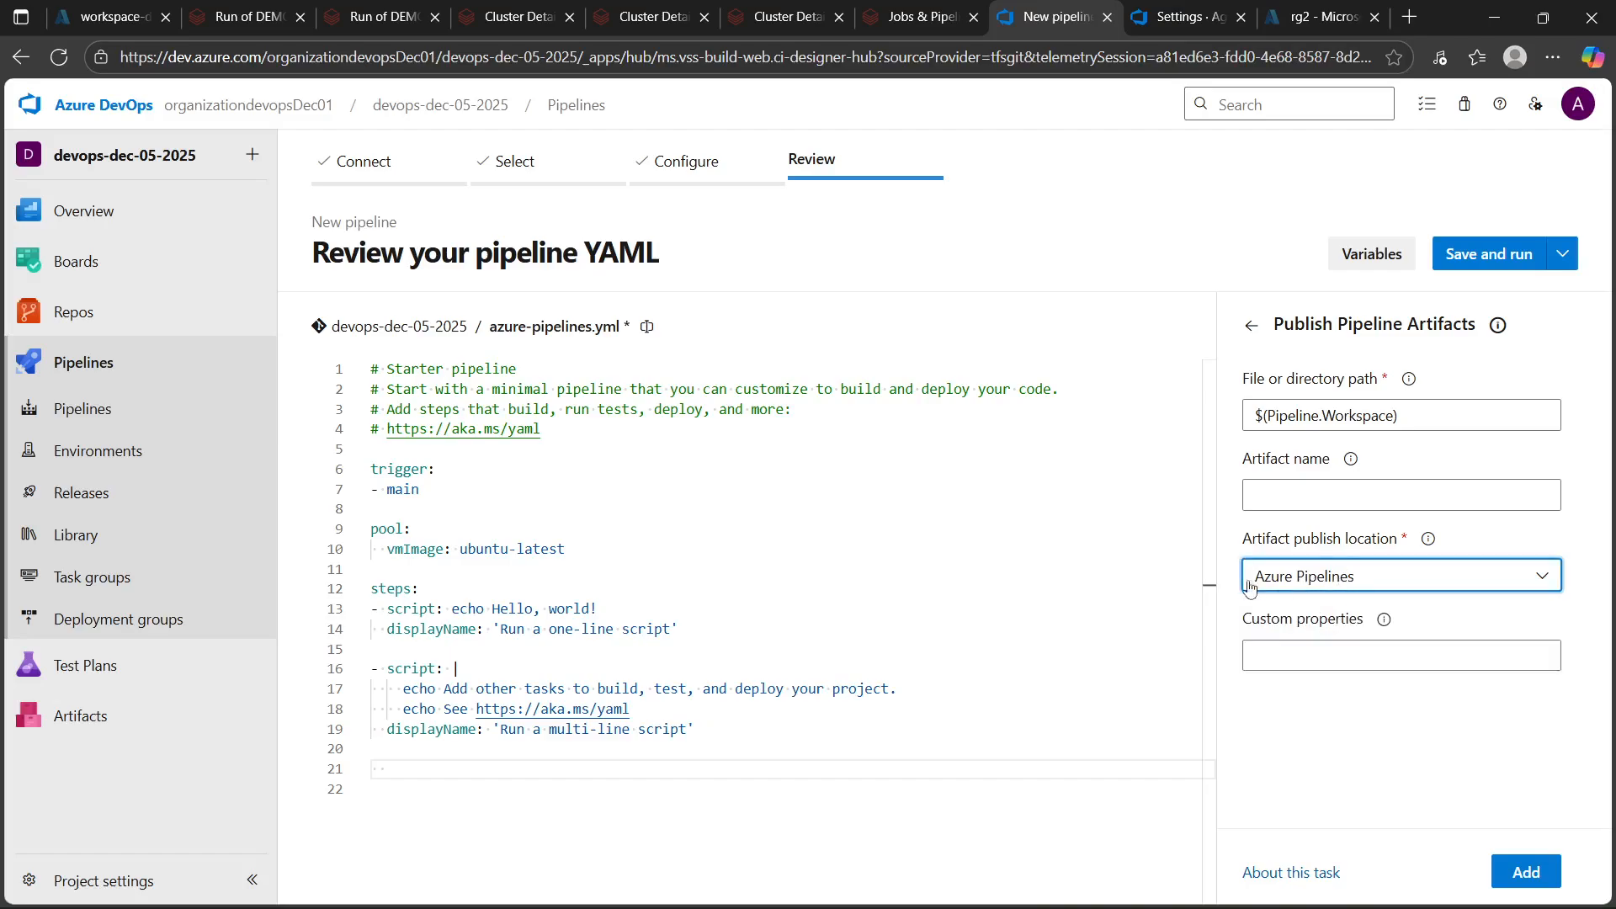
click(1318, 493)
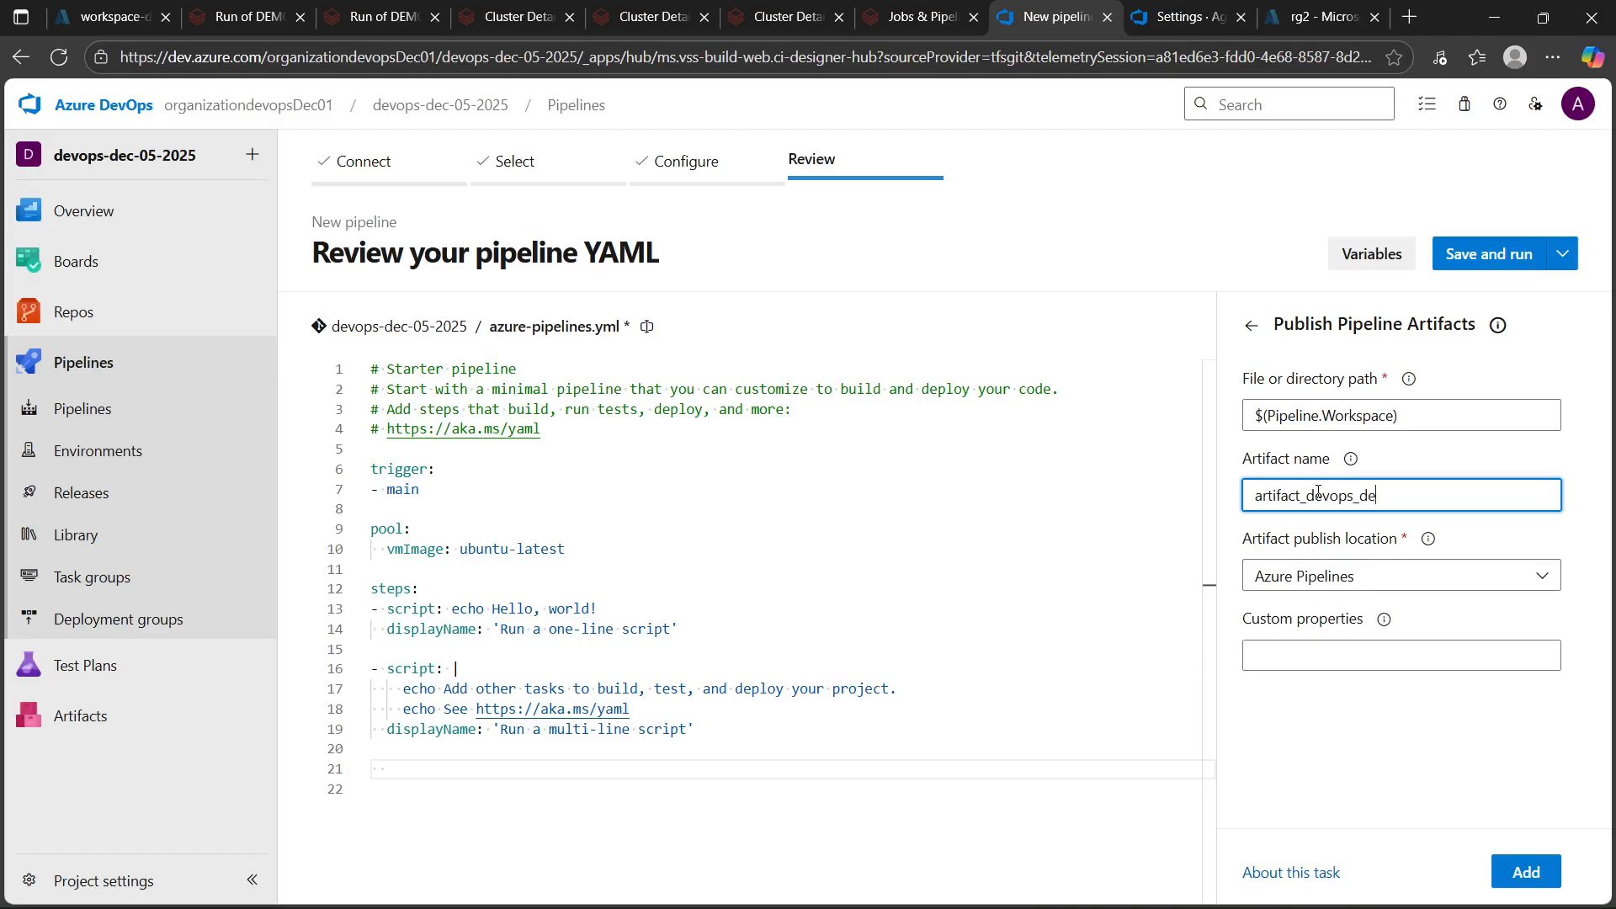
text(_06)
triple_click(1417, 421)
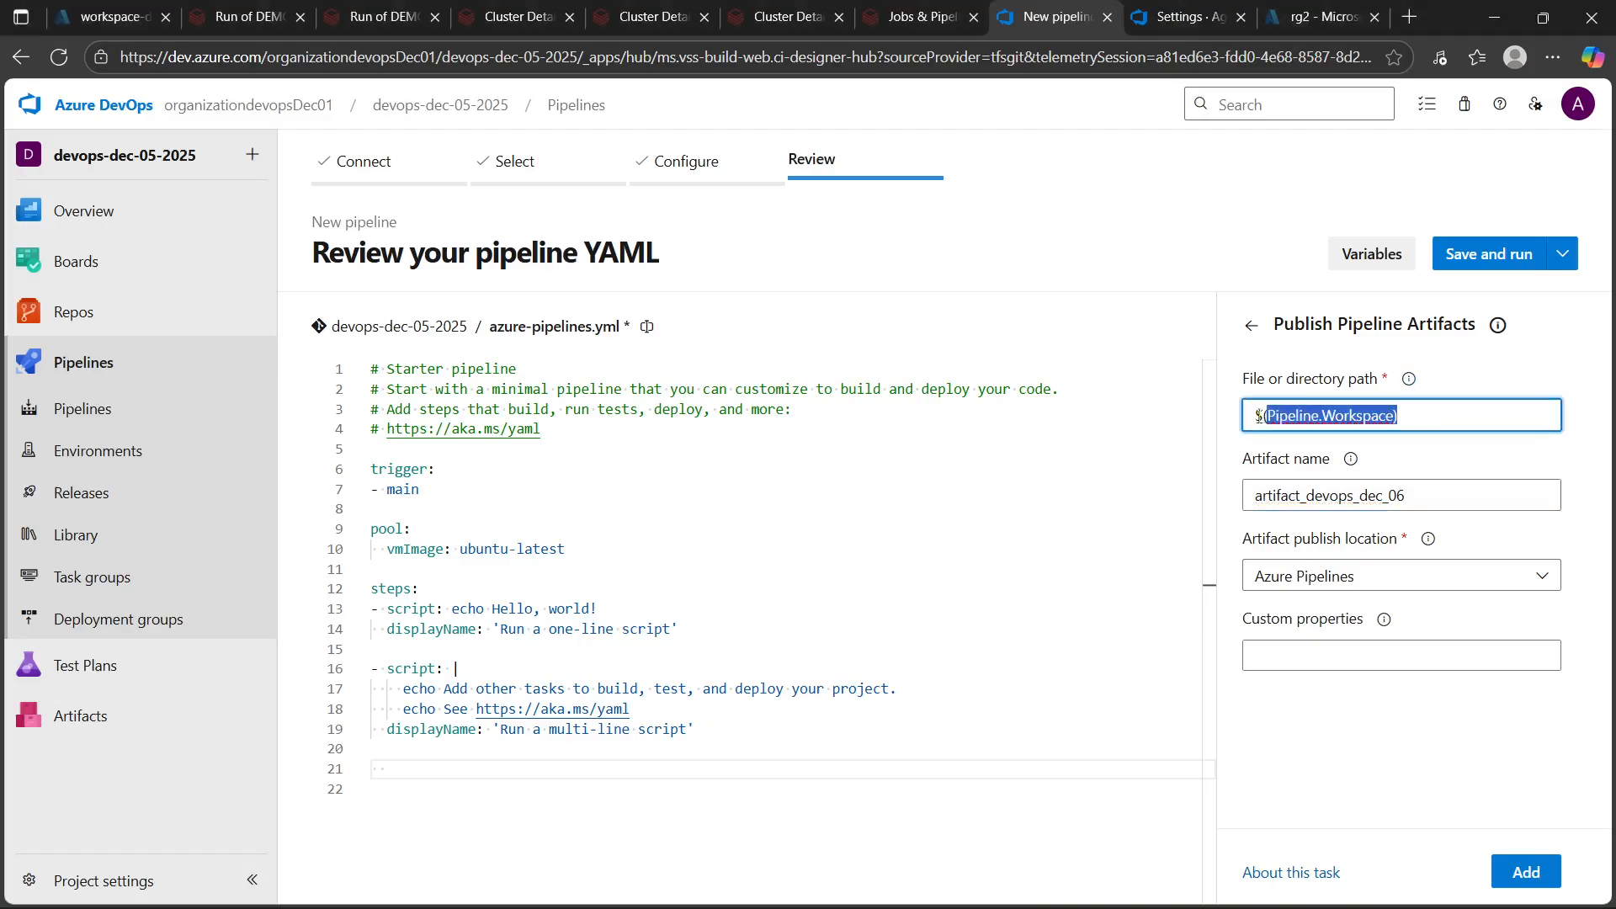
click(1434, 412)
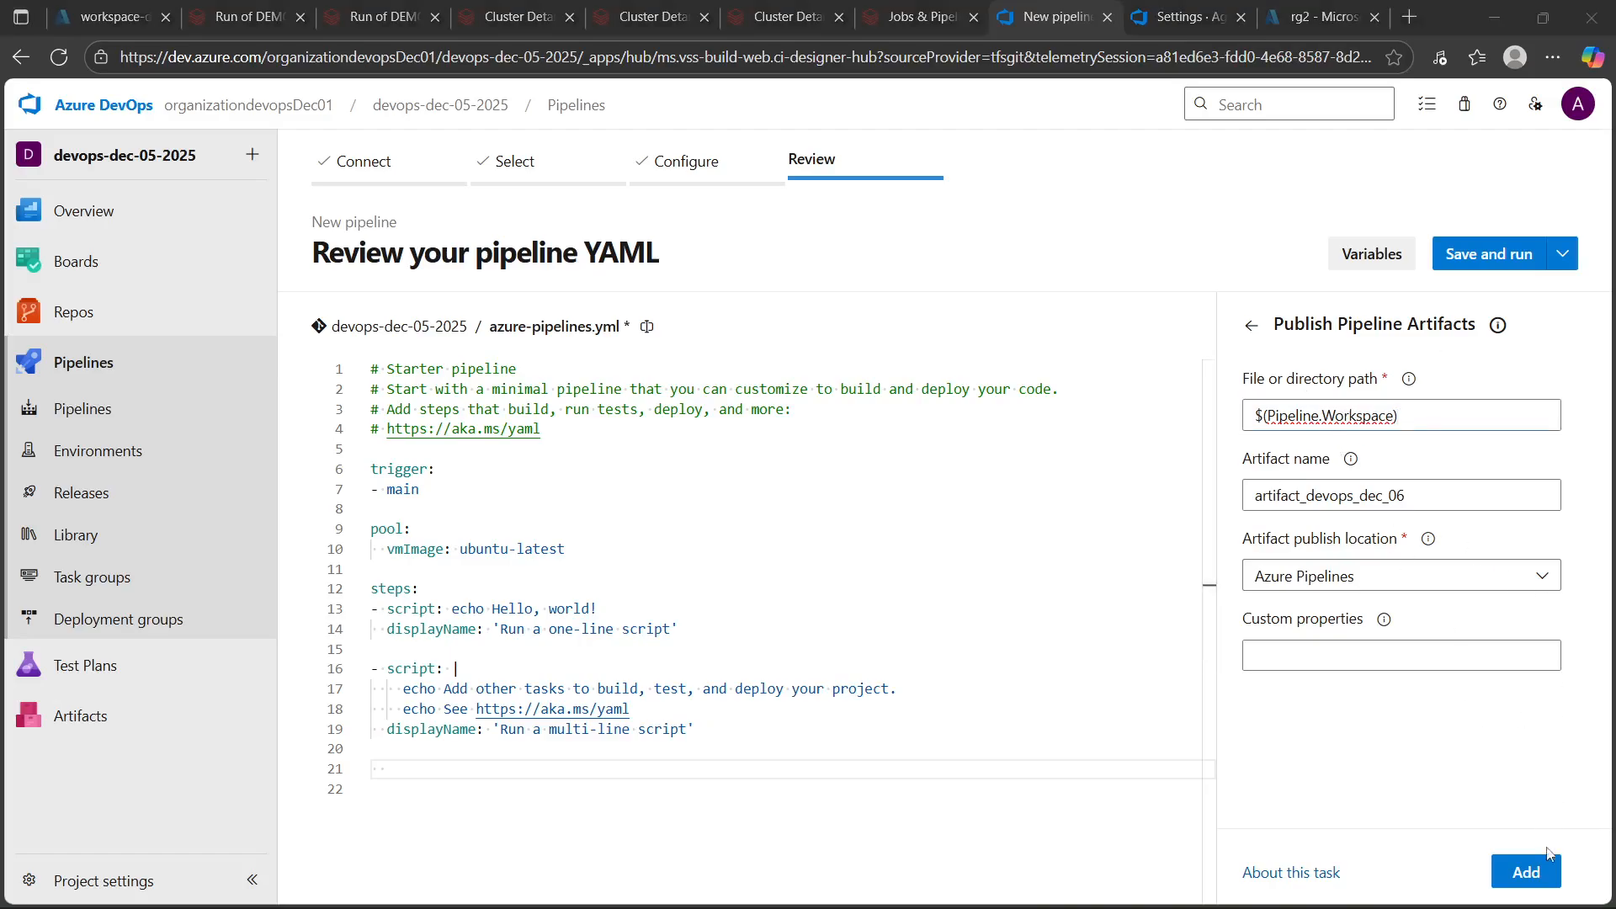
click(380, 768)
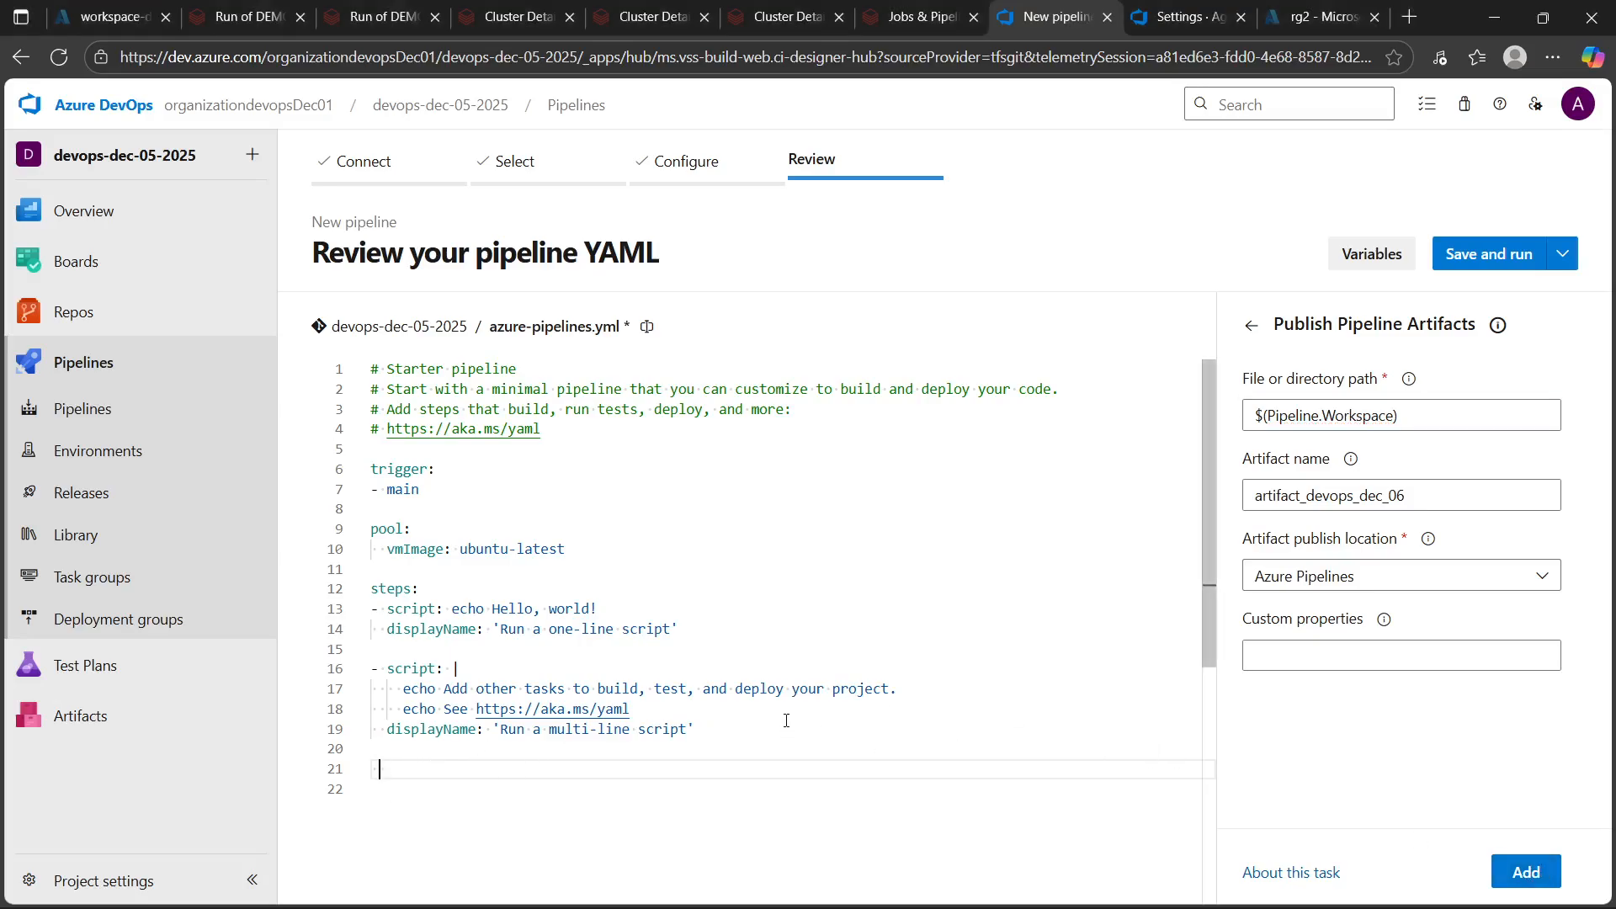
click(1526, 872)
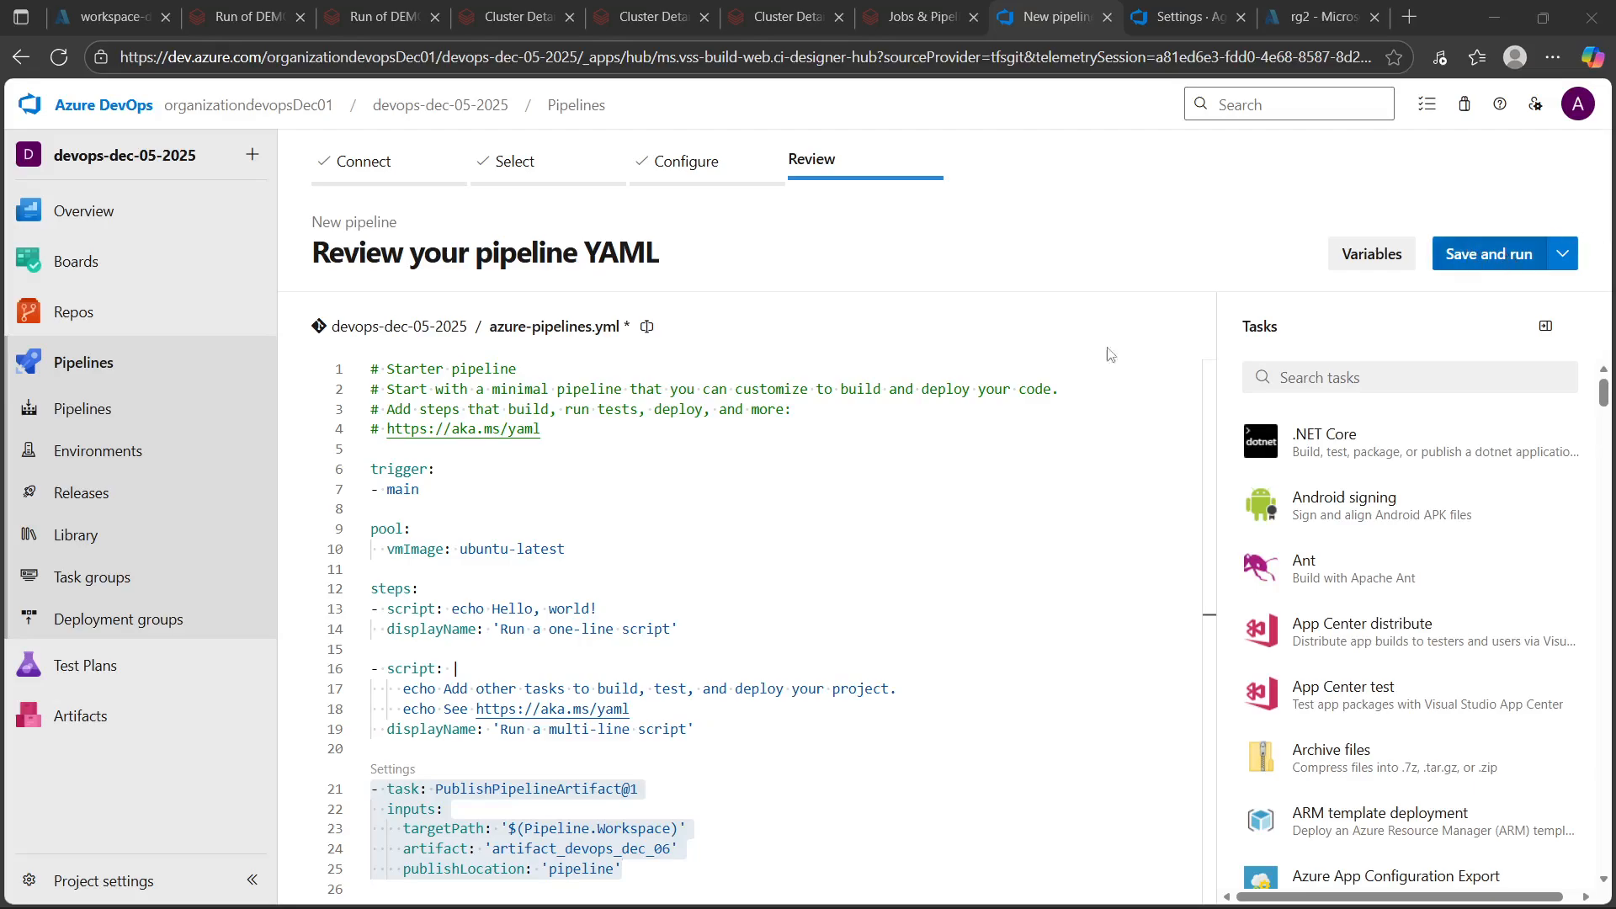
Save and run the pipeline, committing directly to the main branch with the message "Set up CI with Azure Pipelines"
click(681, 589)
scroll(517, 732, down, 2)
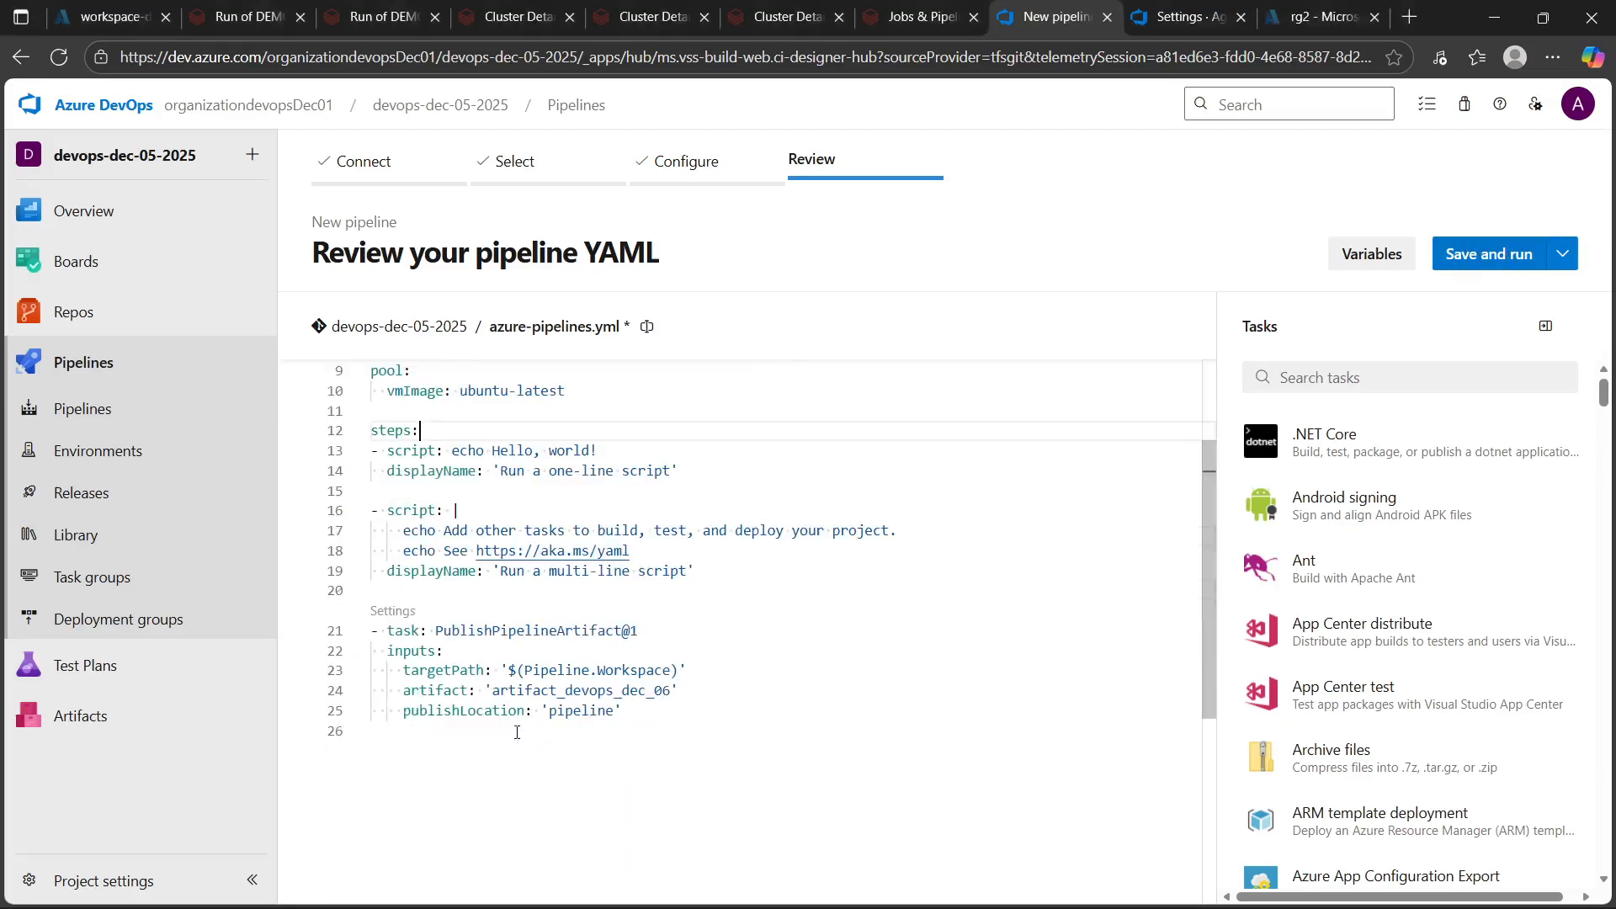
scroll(522, 731, up, 2)
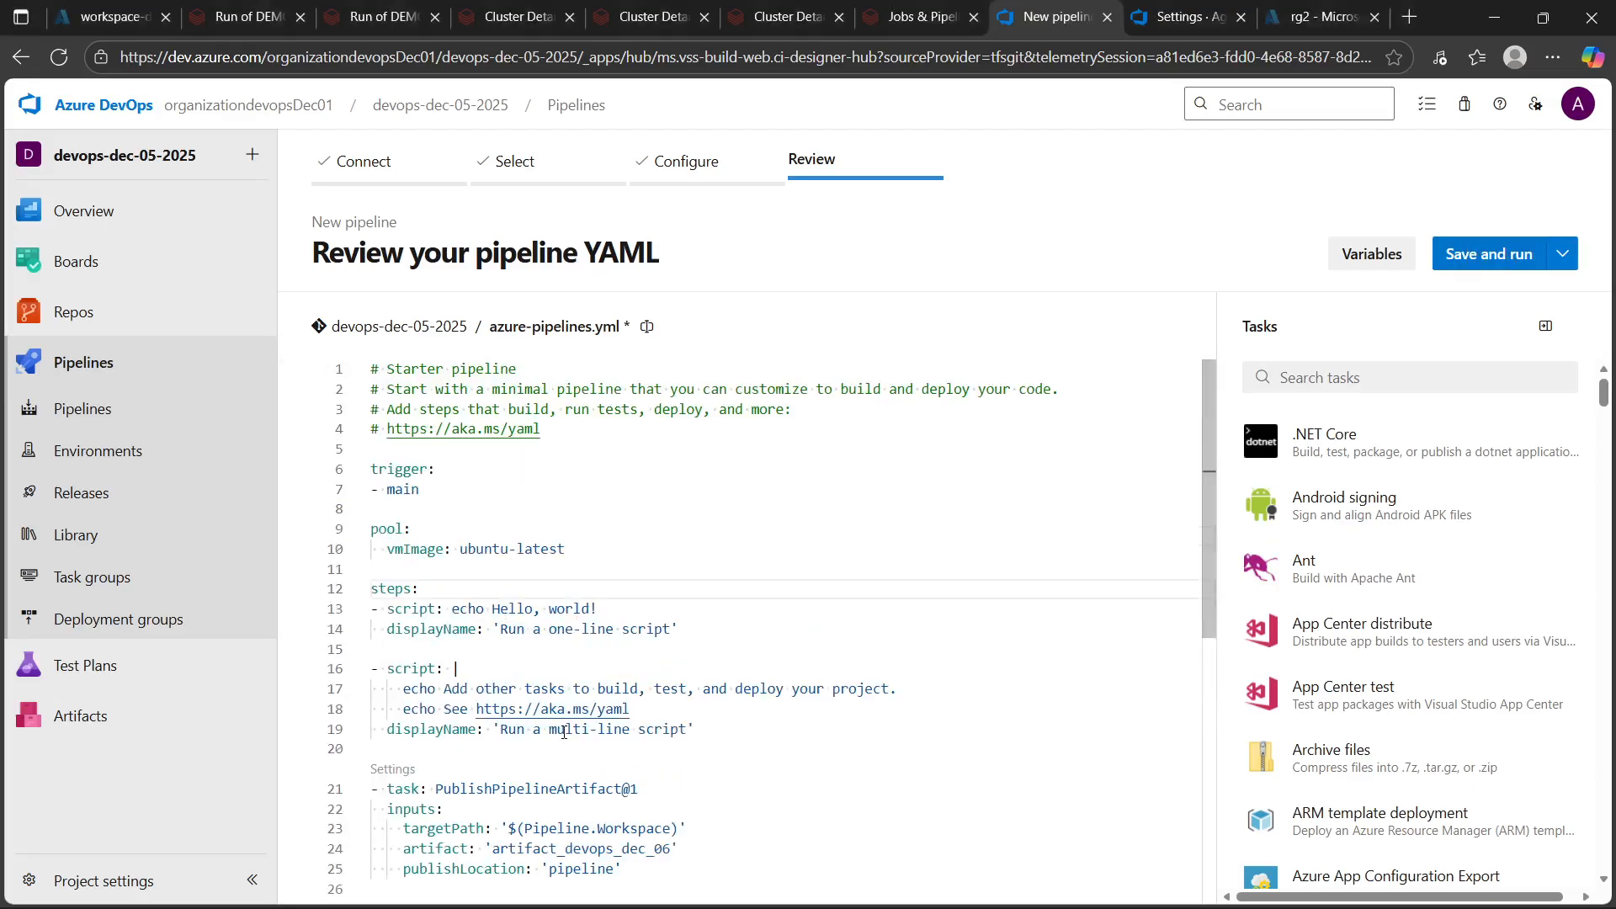
click(1563, 254)
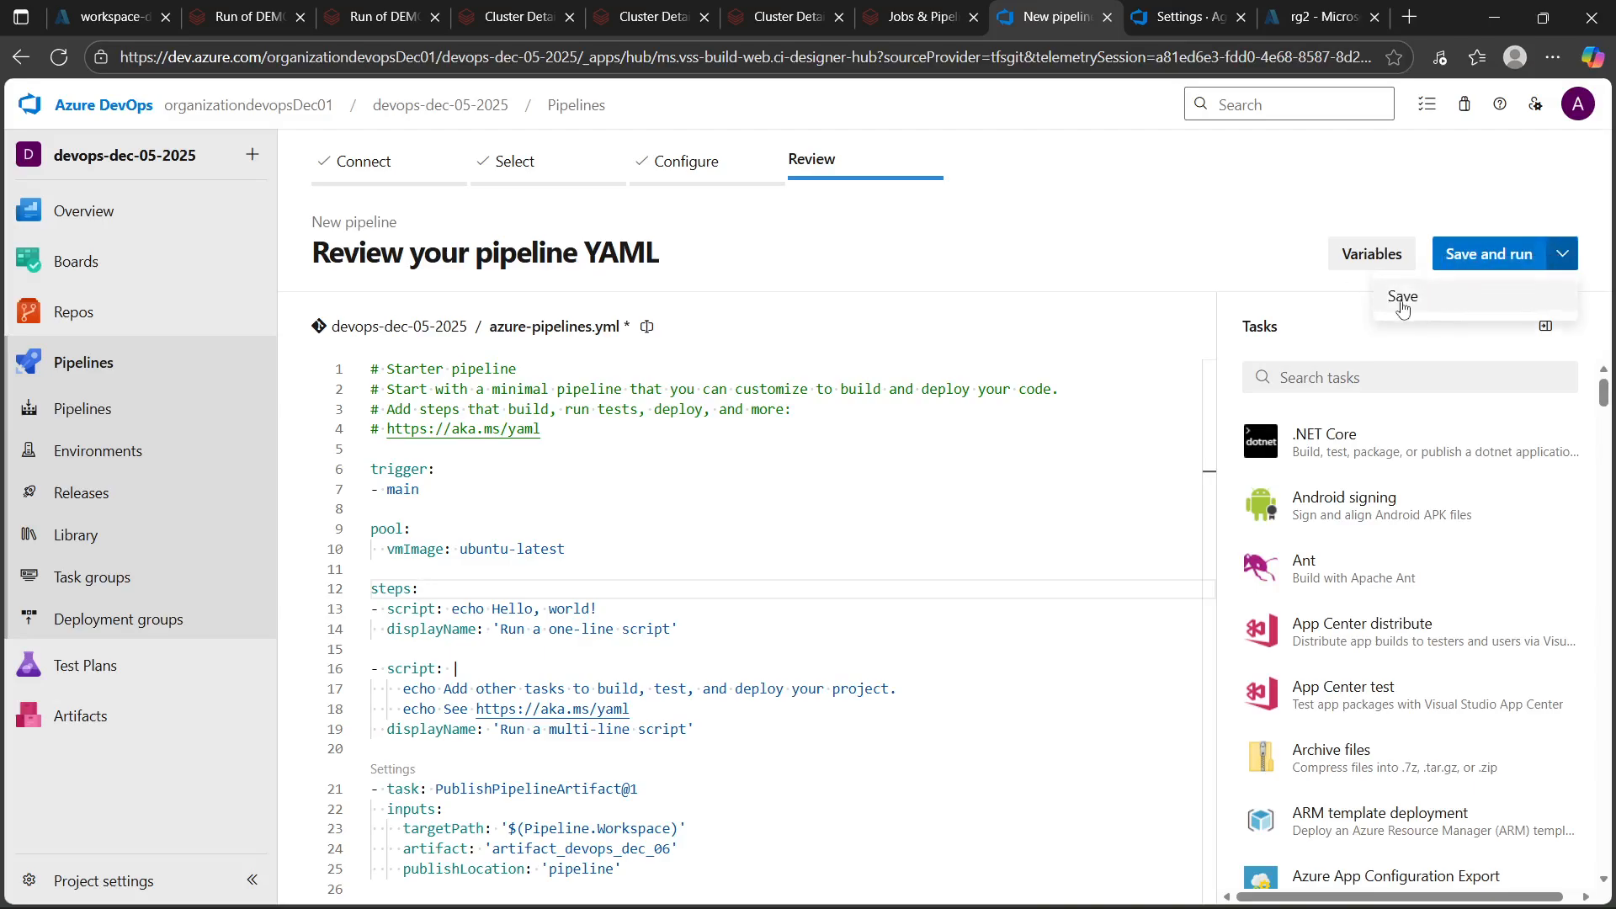
click(1472, 262)
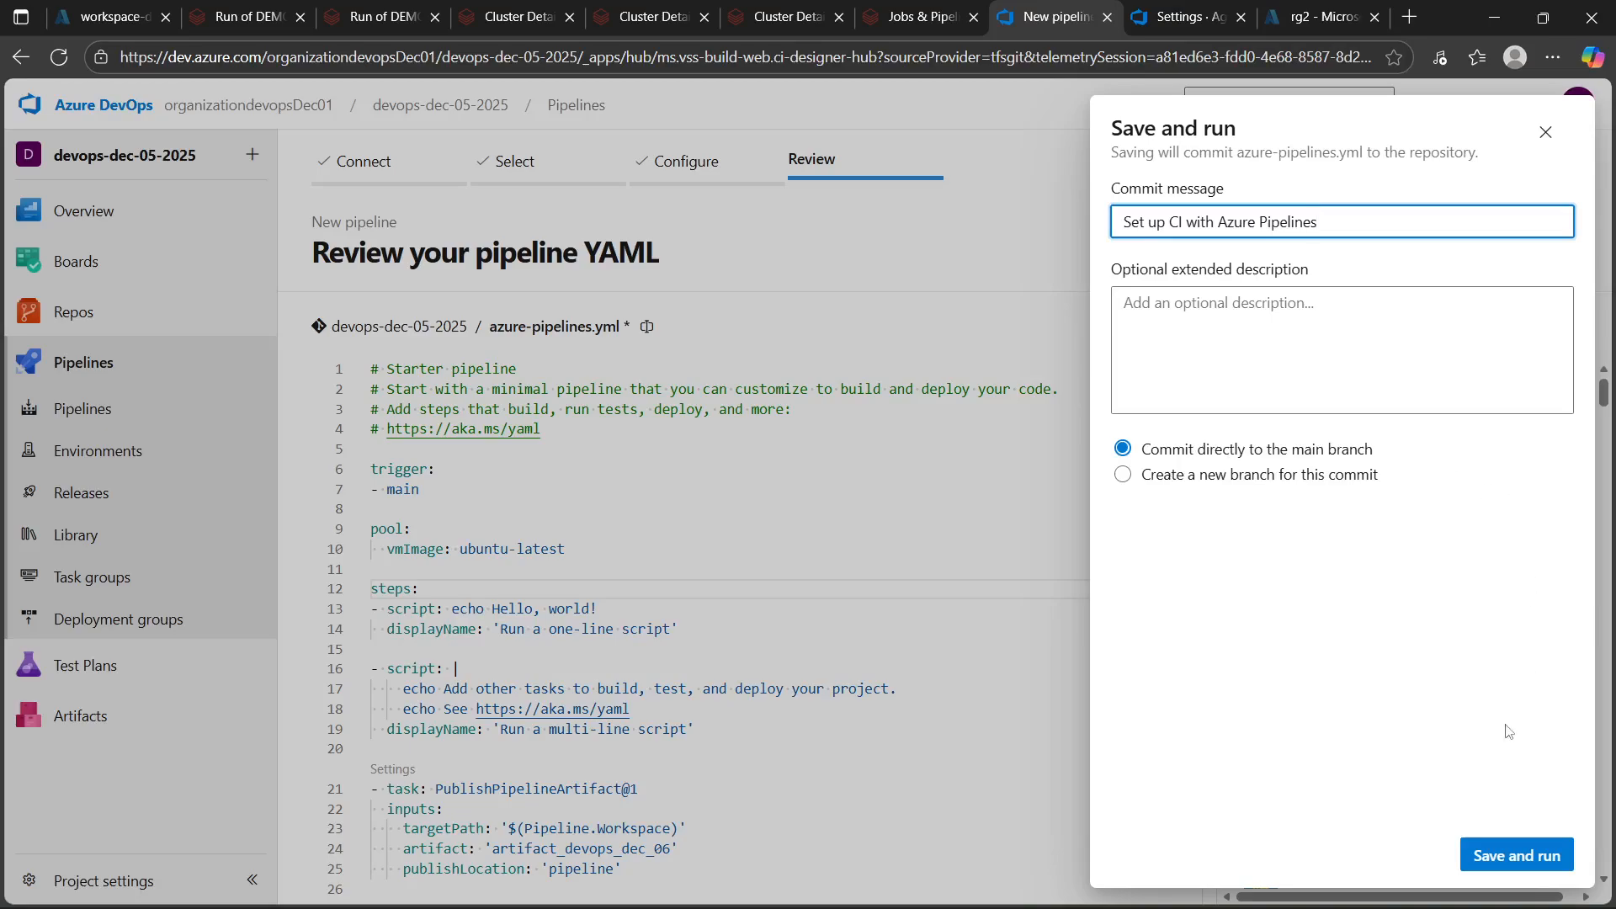
click(1514, 859)
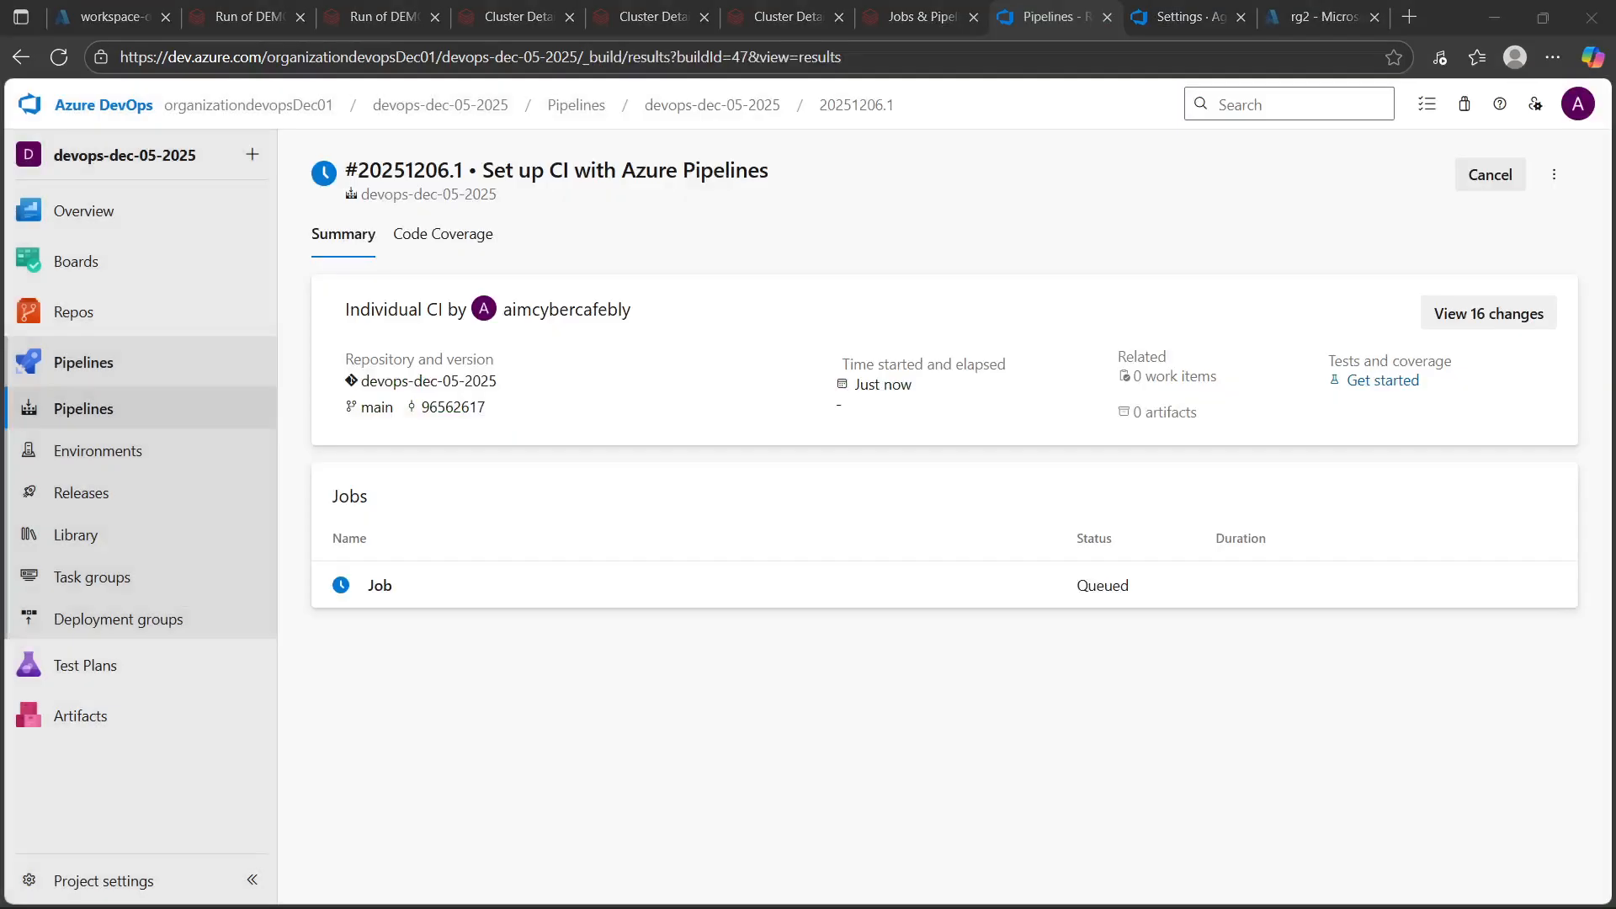
Examine the run's job log steps and the pipeline's Runs, Branches and Analytics views
click(380, 585)
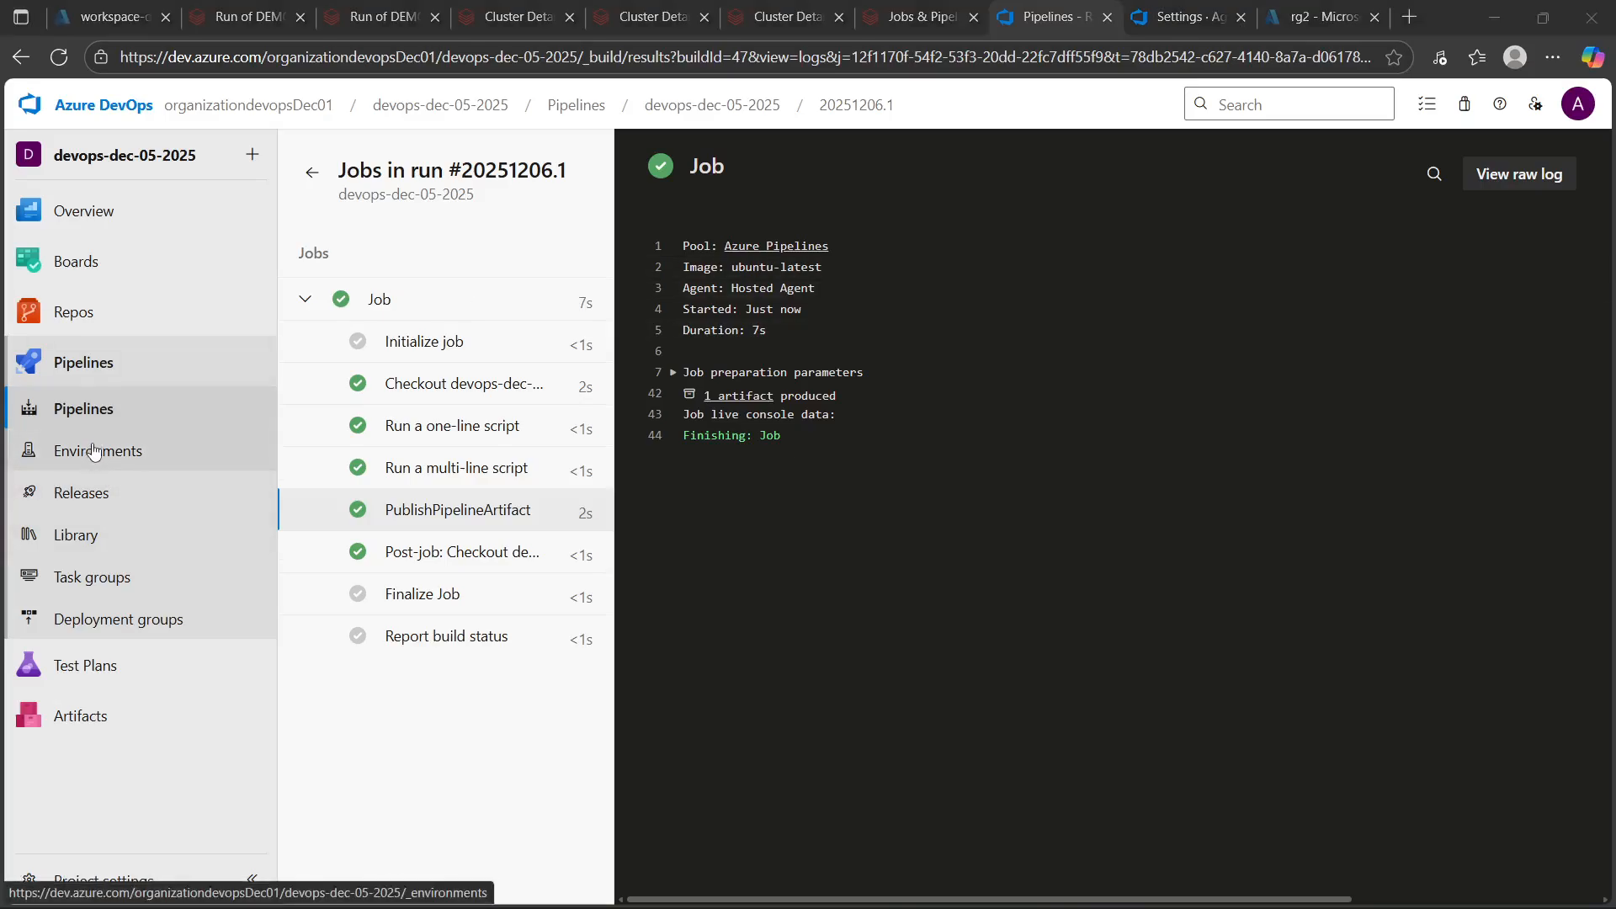
click(89, 408)
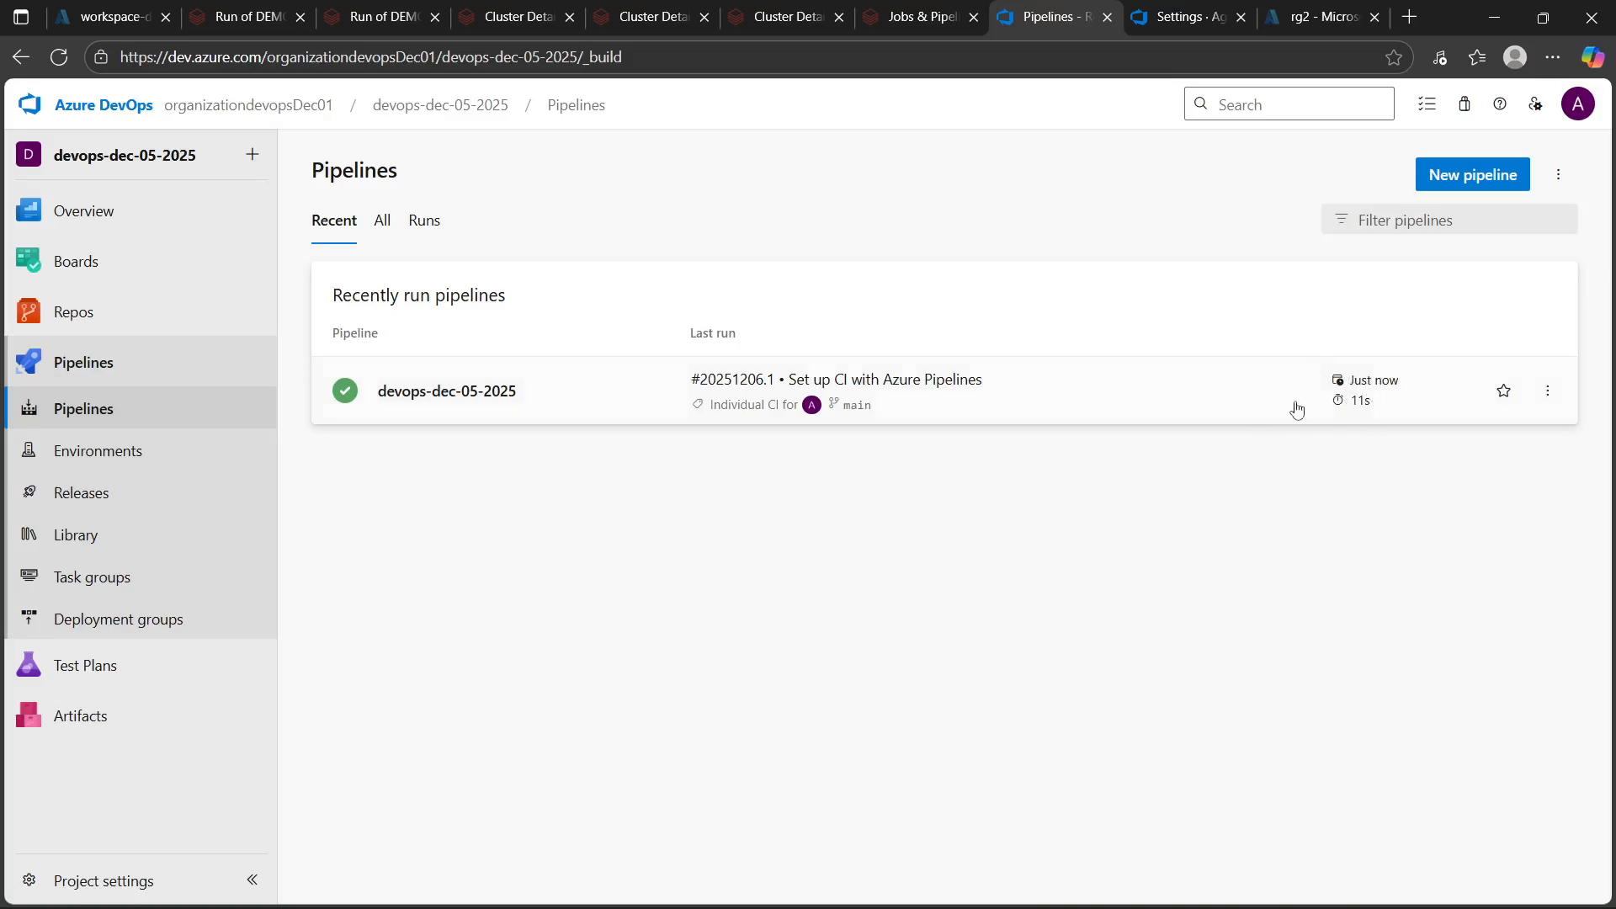
click(408, 392)
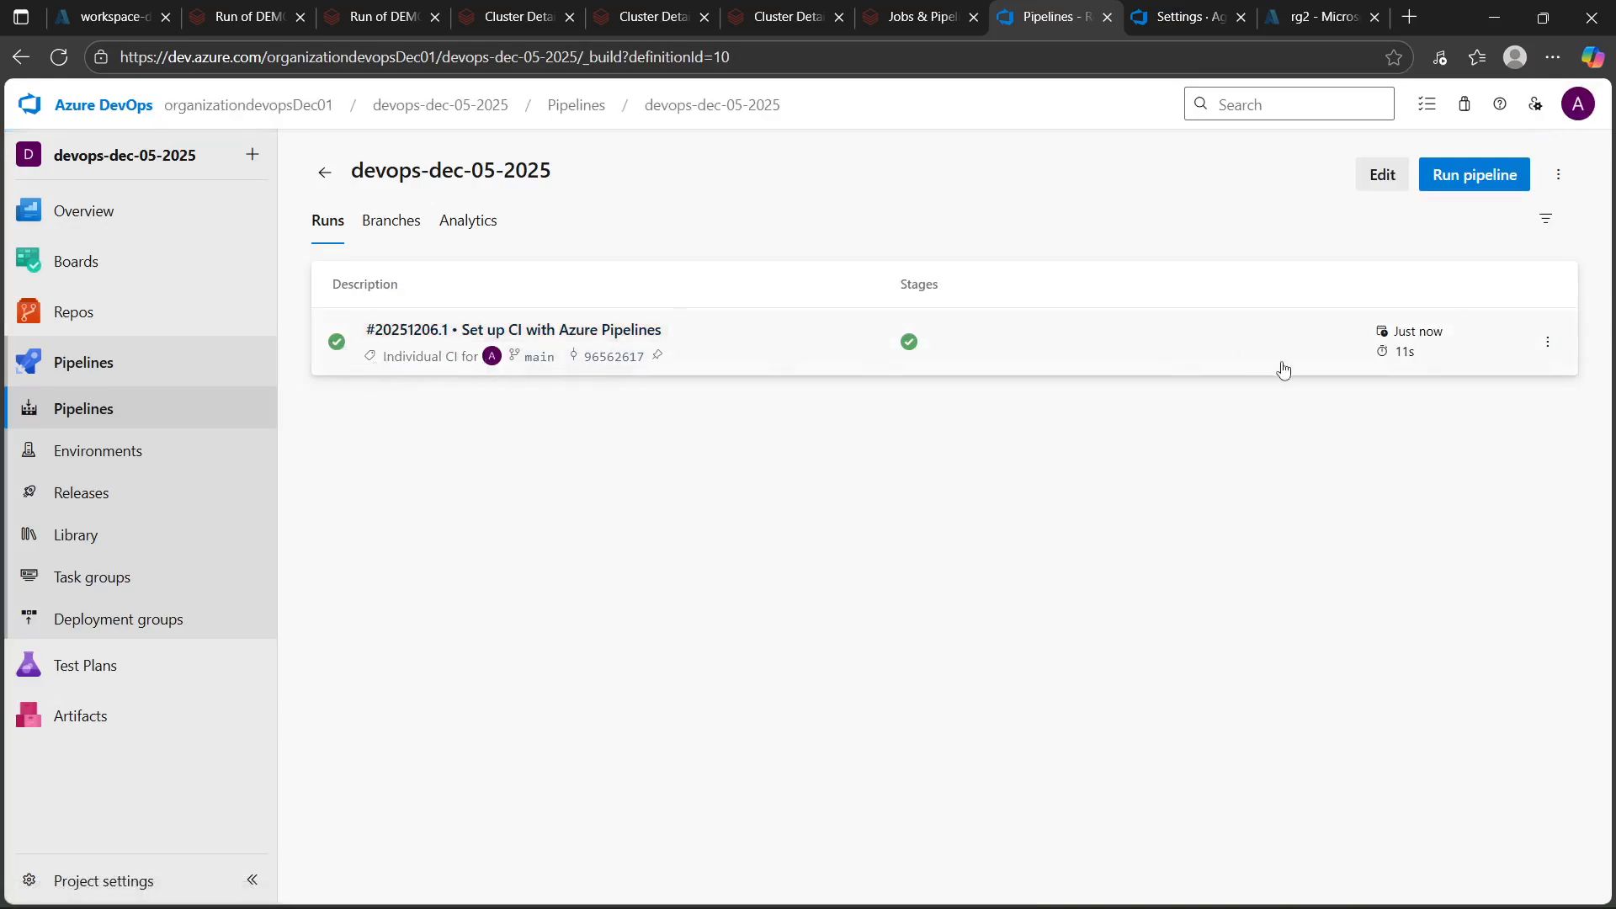
click(374, 224)
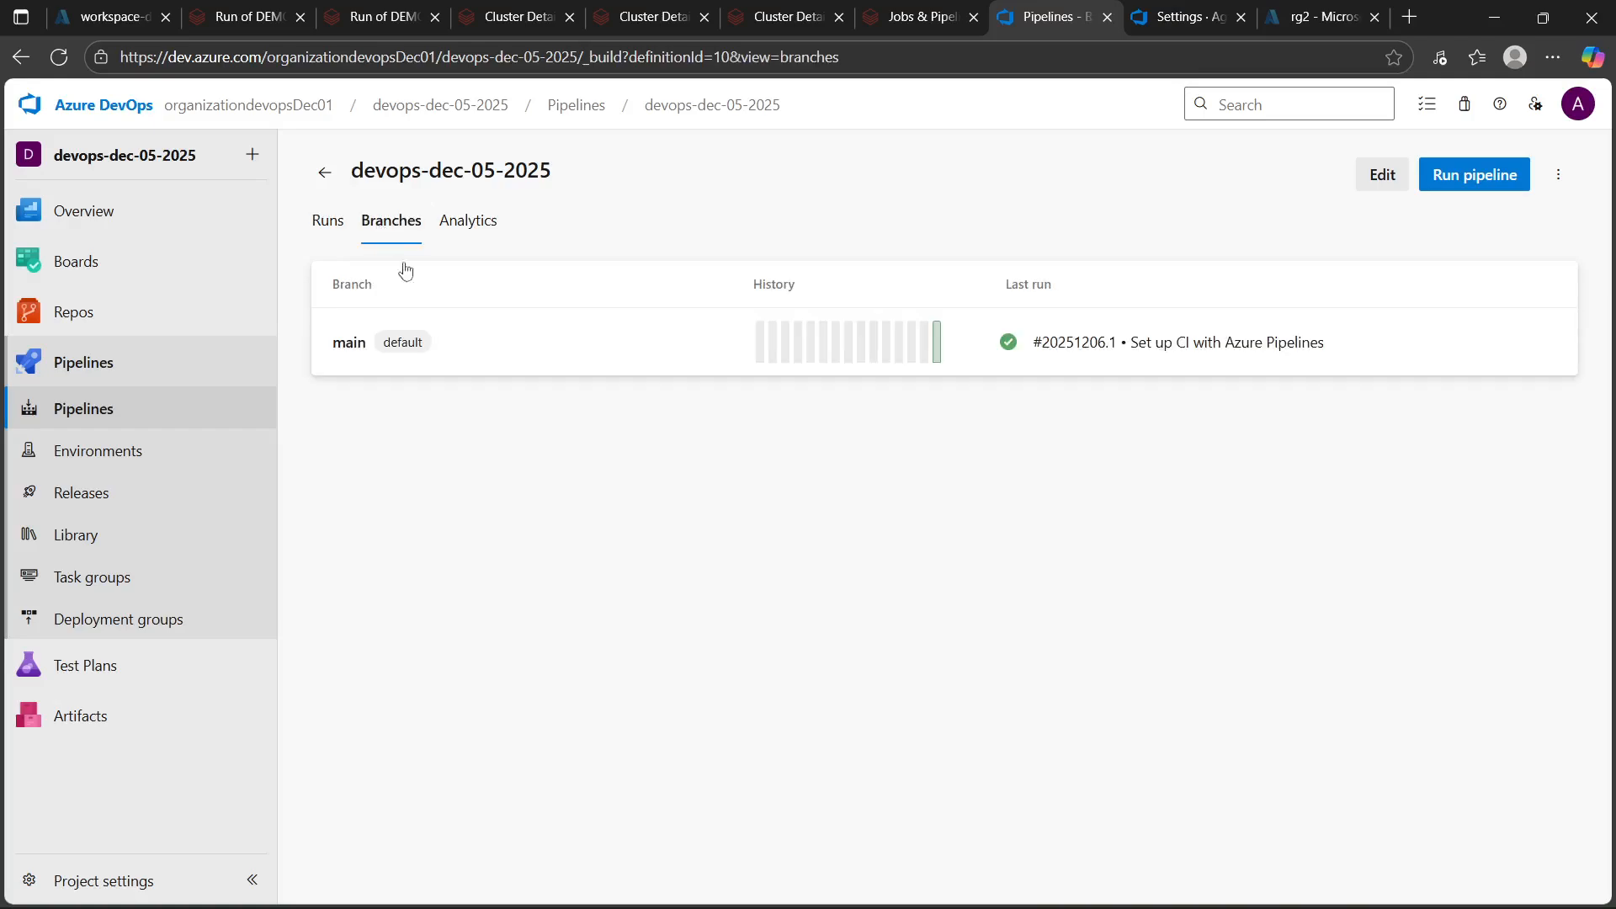
click(472, 226)
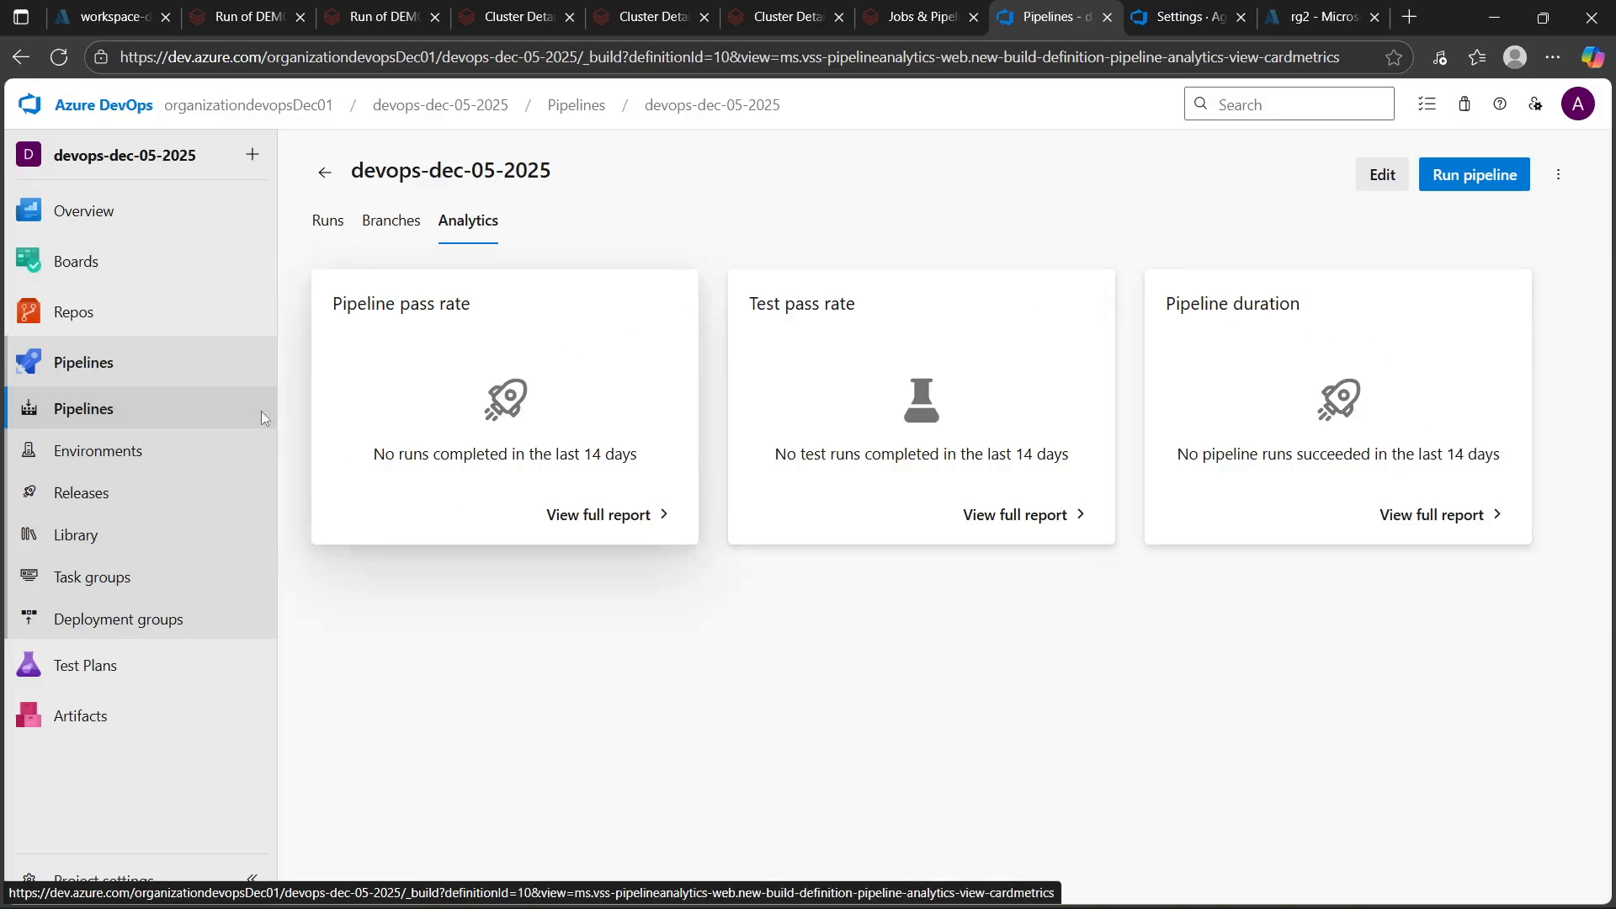
click(327, 223)
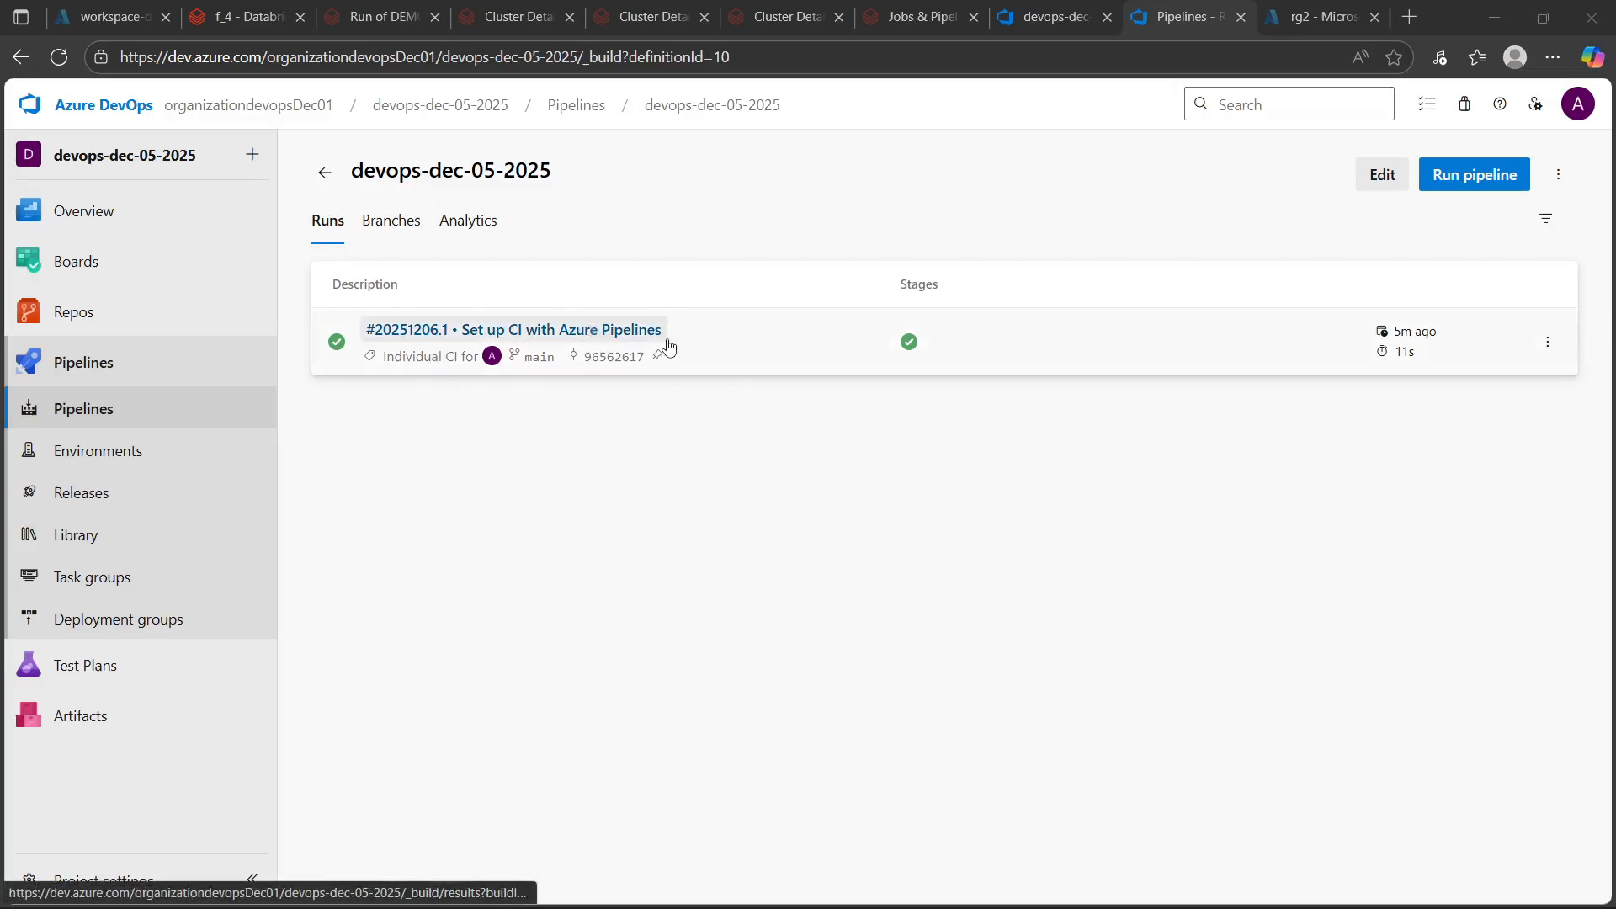
mouse_move(53, 316)
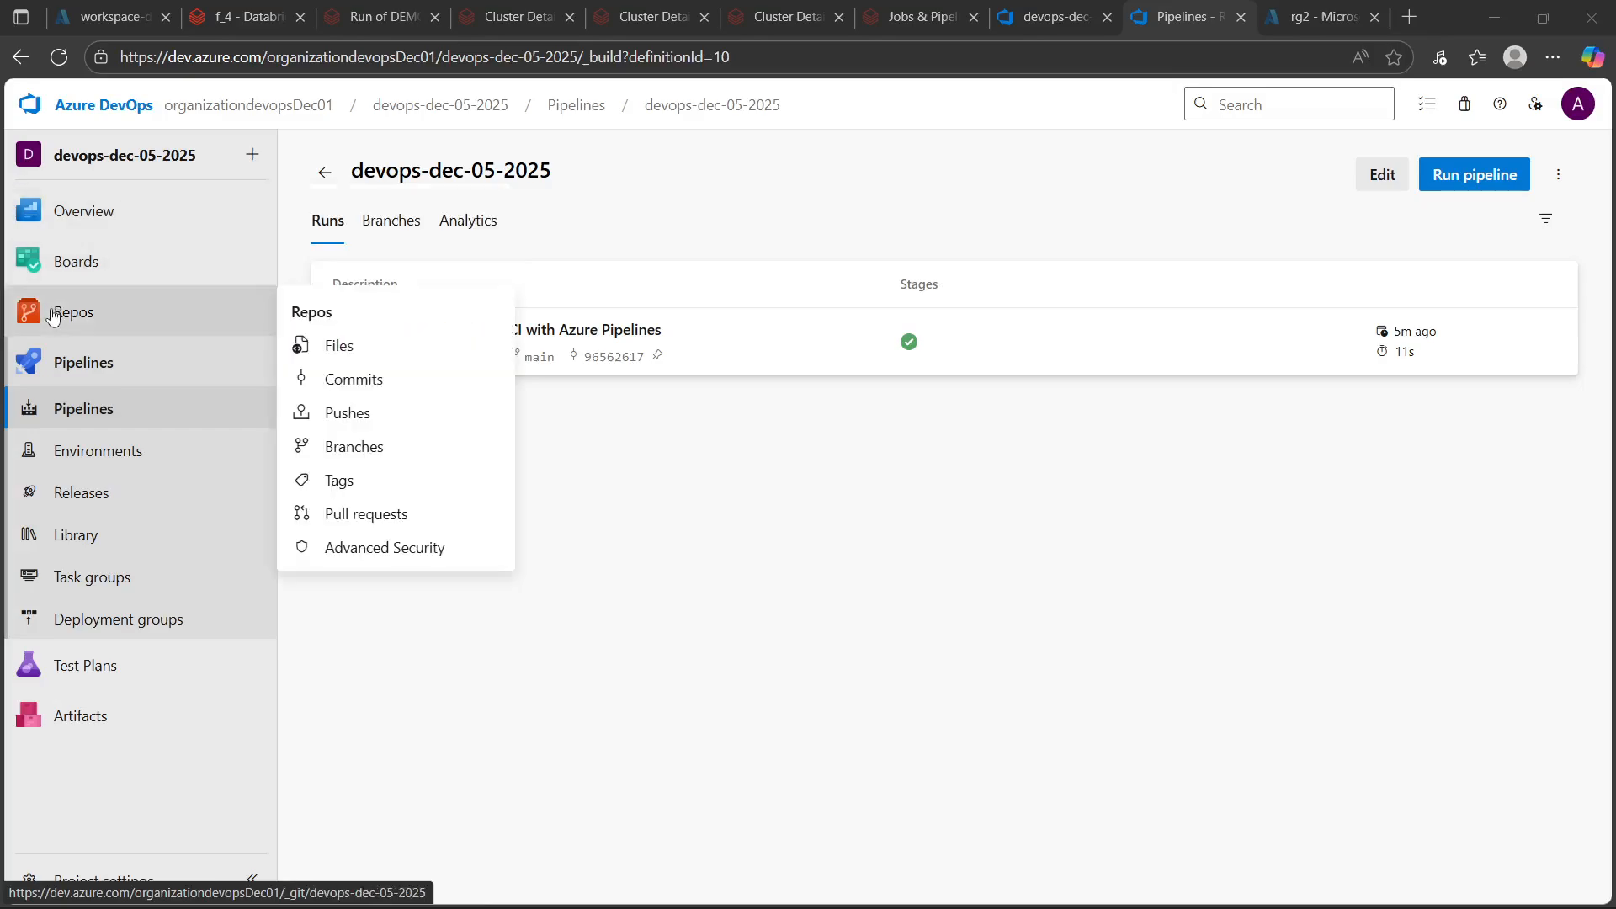
Switch to the Databricks workspace and check the branch_4 Git dialog for the devops-dec-05-2025 repo folder
click(229, 16)
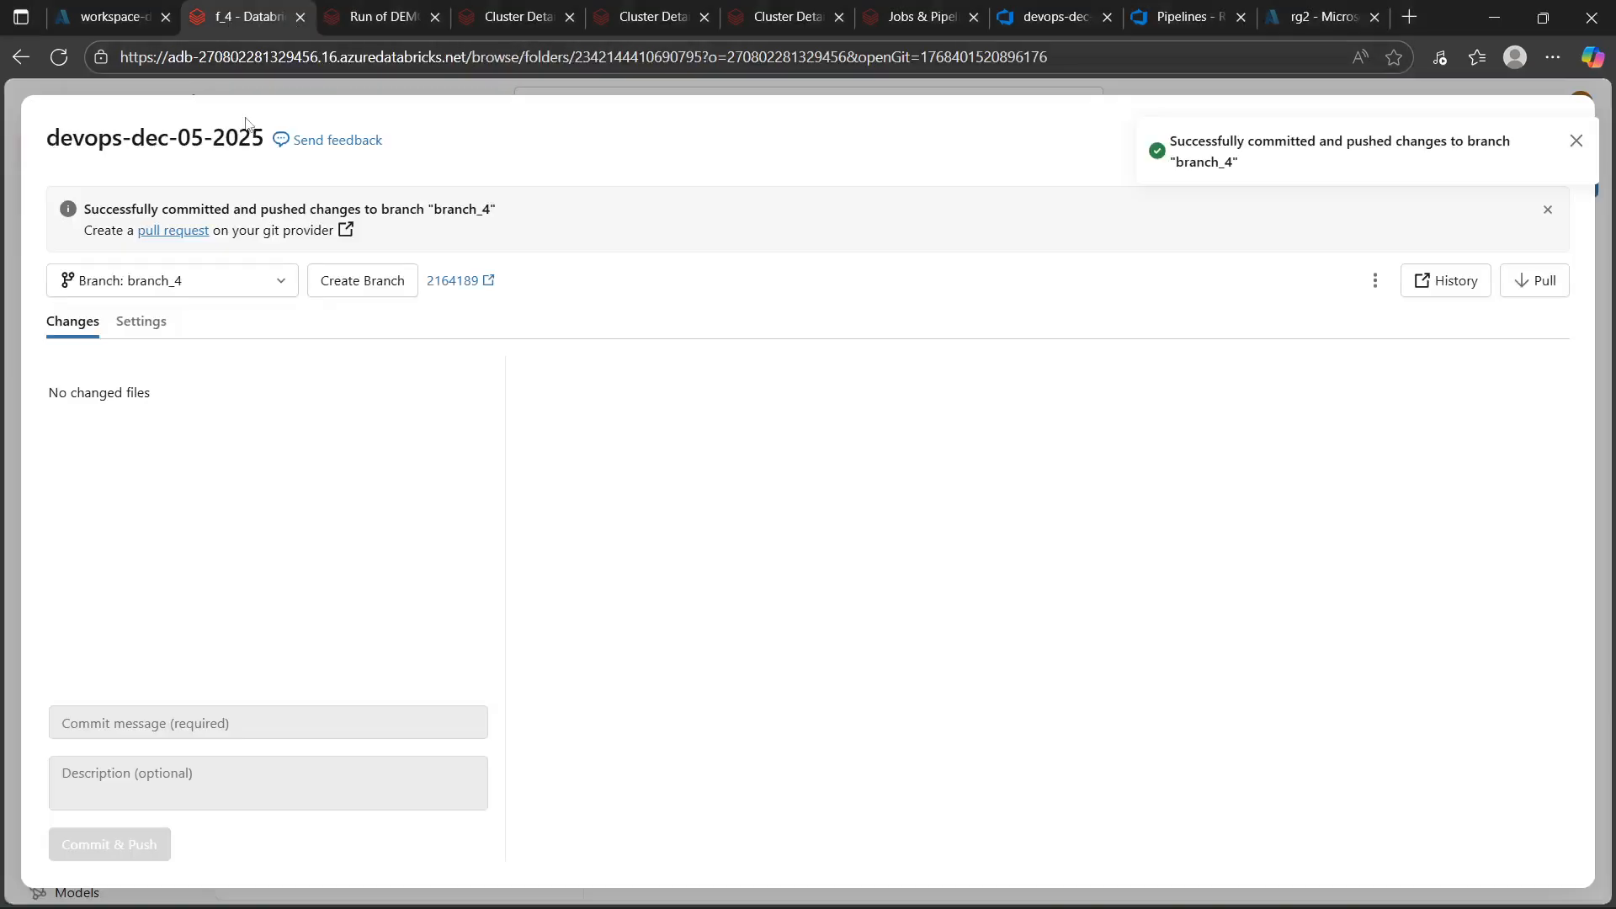
click(1574, 141)
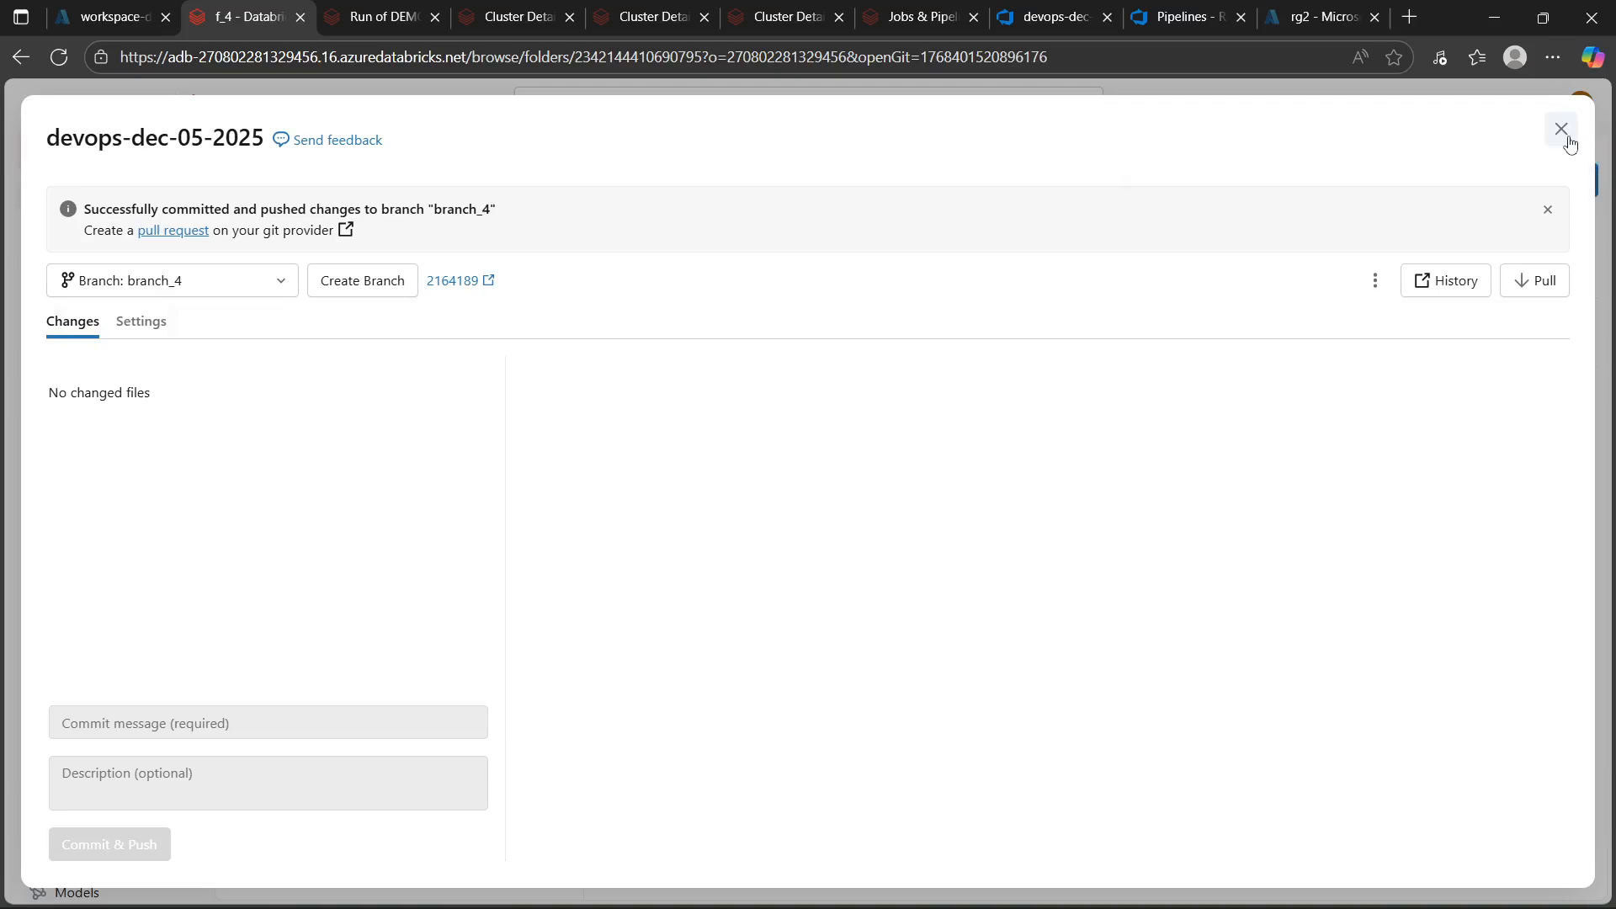
click(1563, 130)
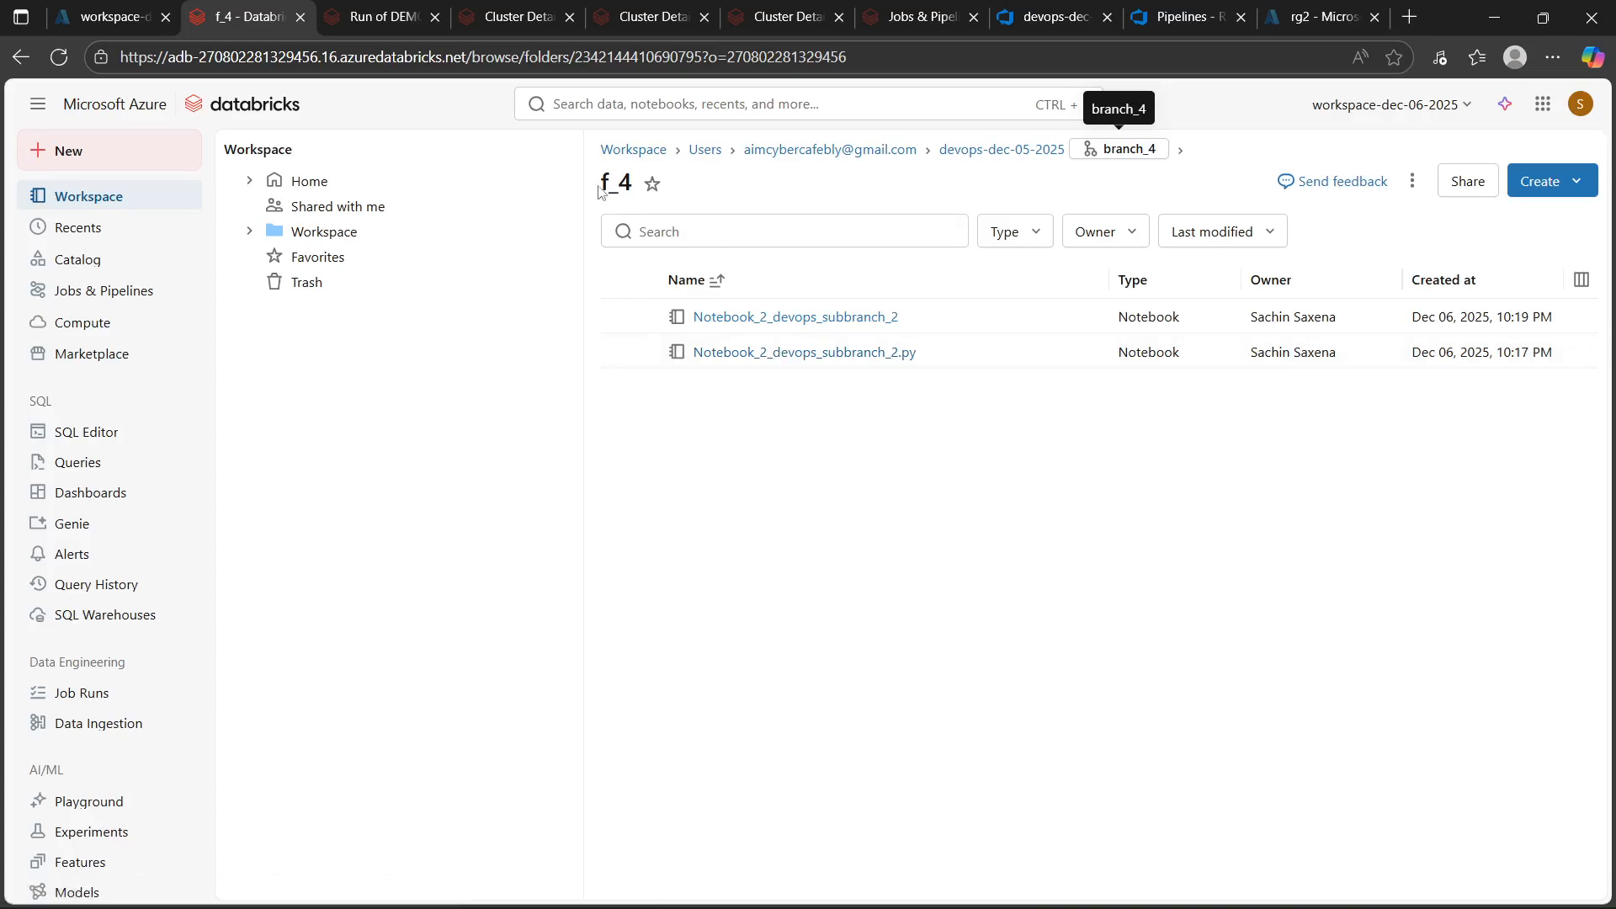
click(1145, 150)
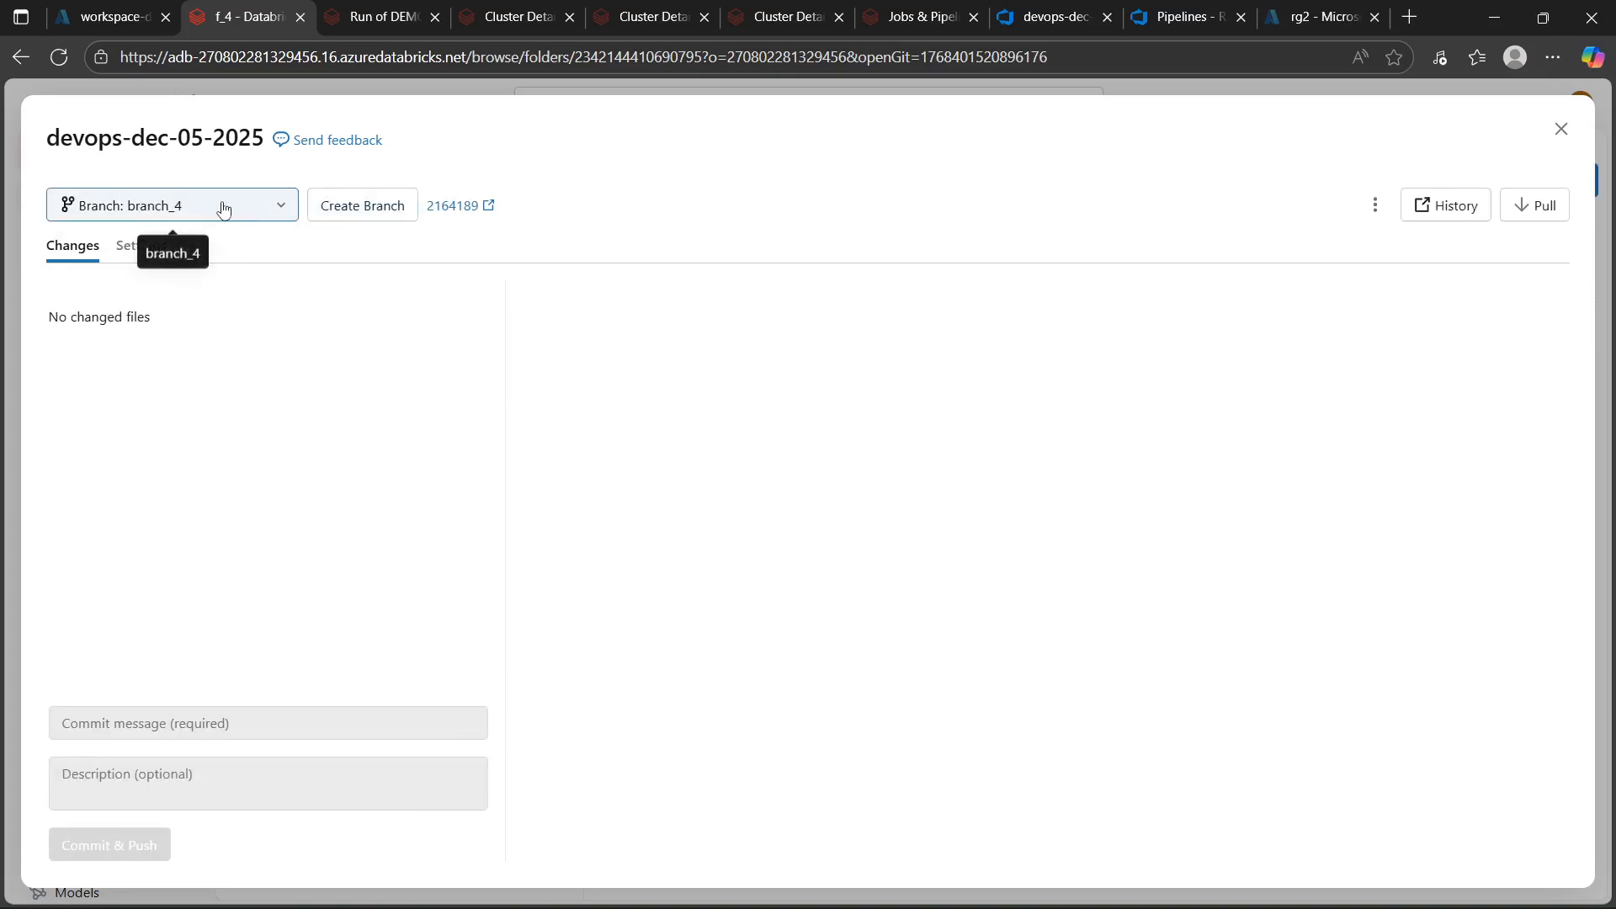
click(1562, 129)
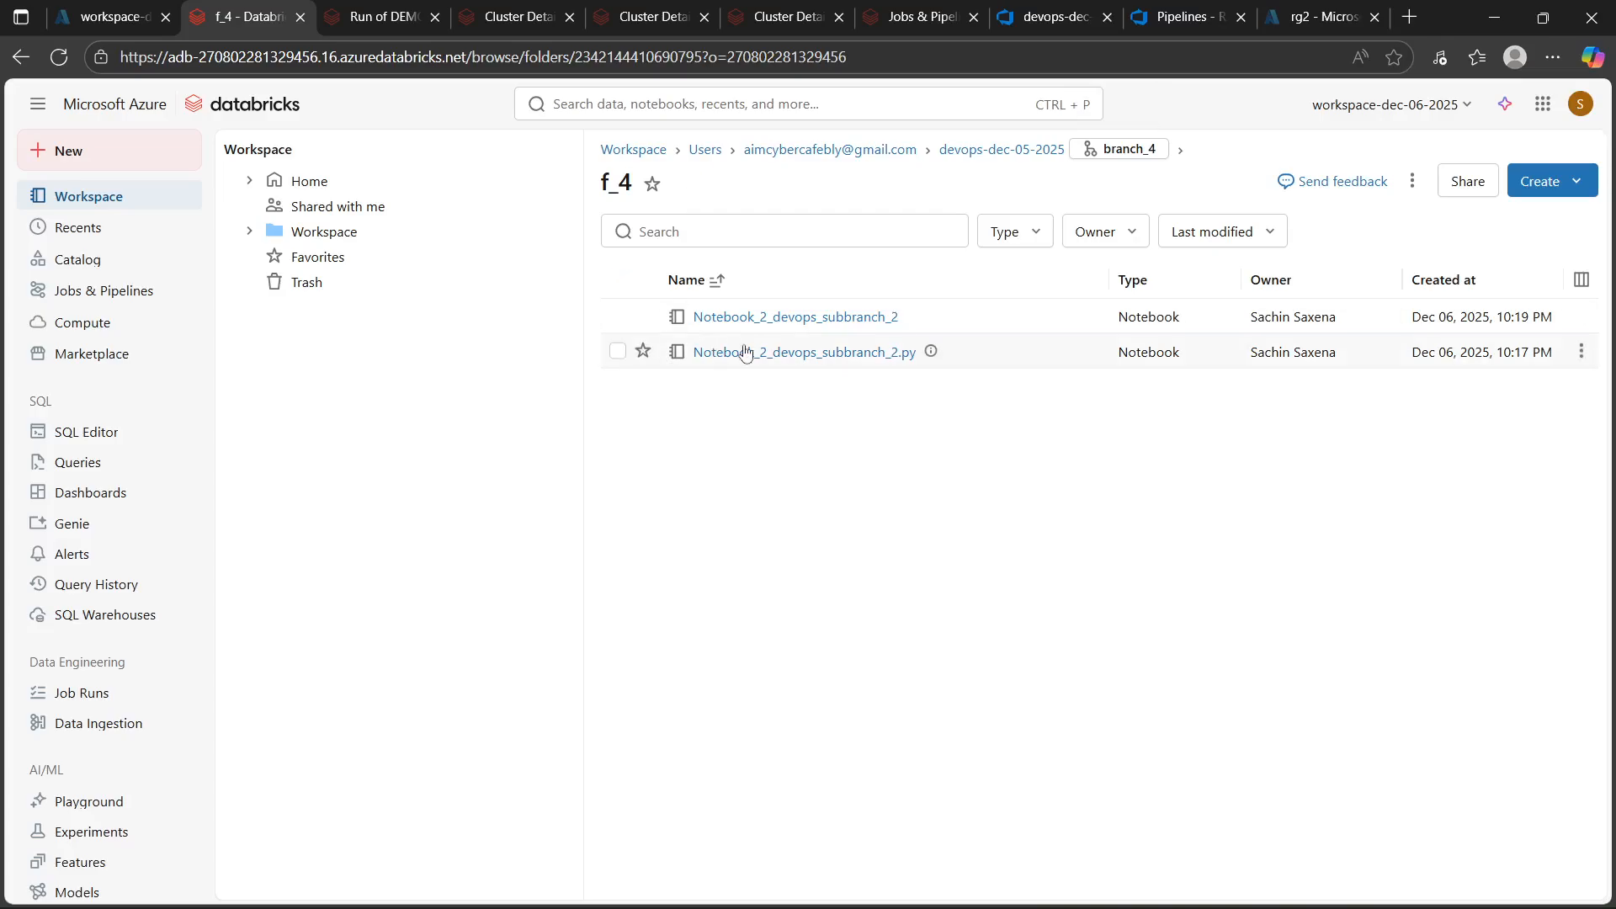
Open Notebook_2_devops_subbranch_2.py and change its print text to "Hello World make changes"
click(839, 353)
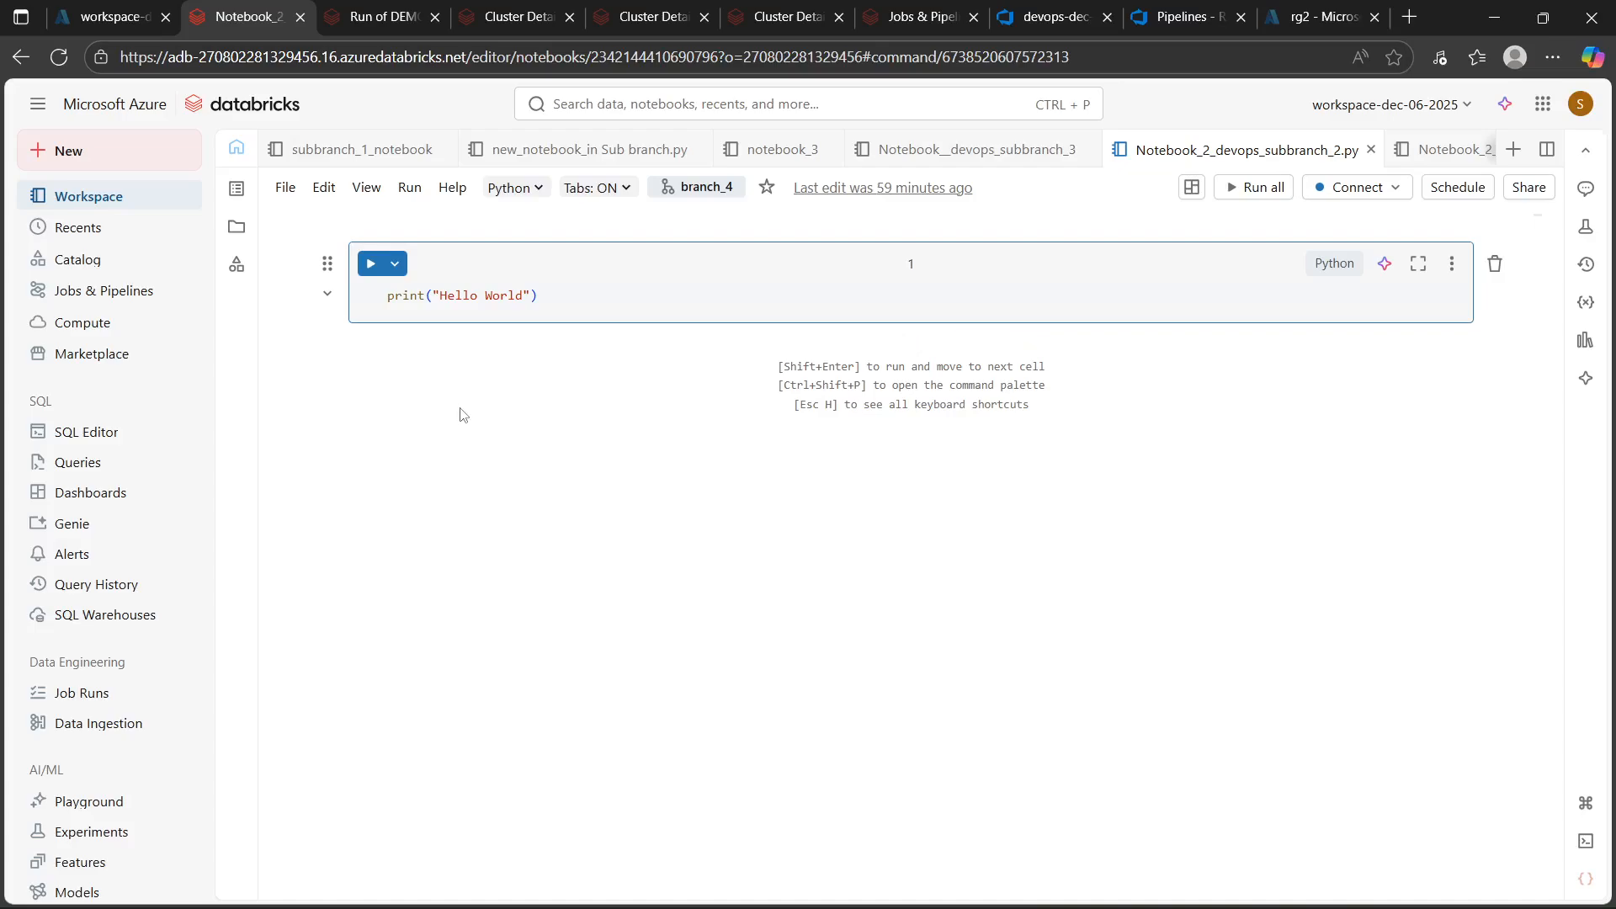
click(524, 298)
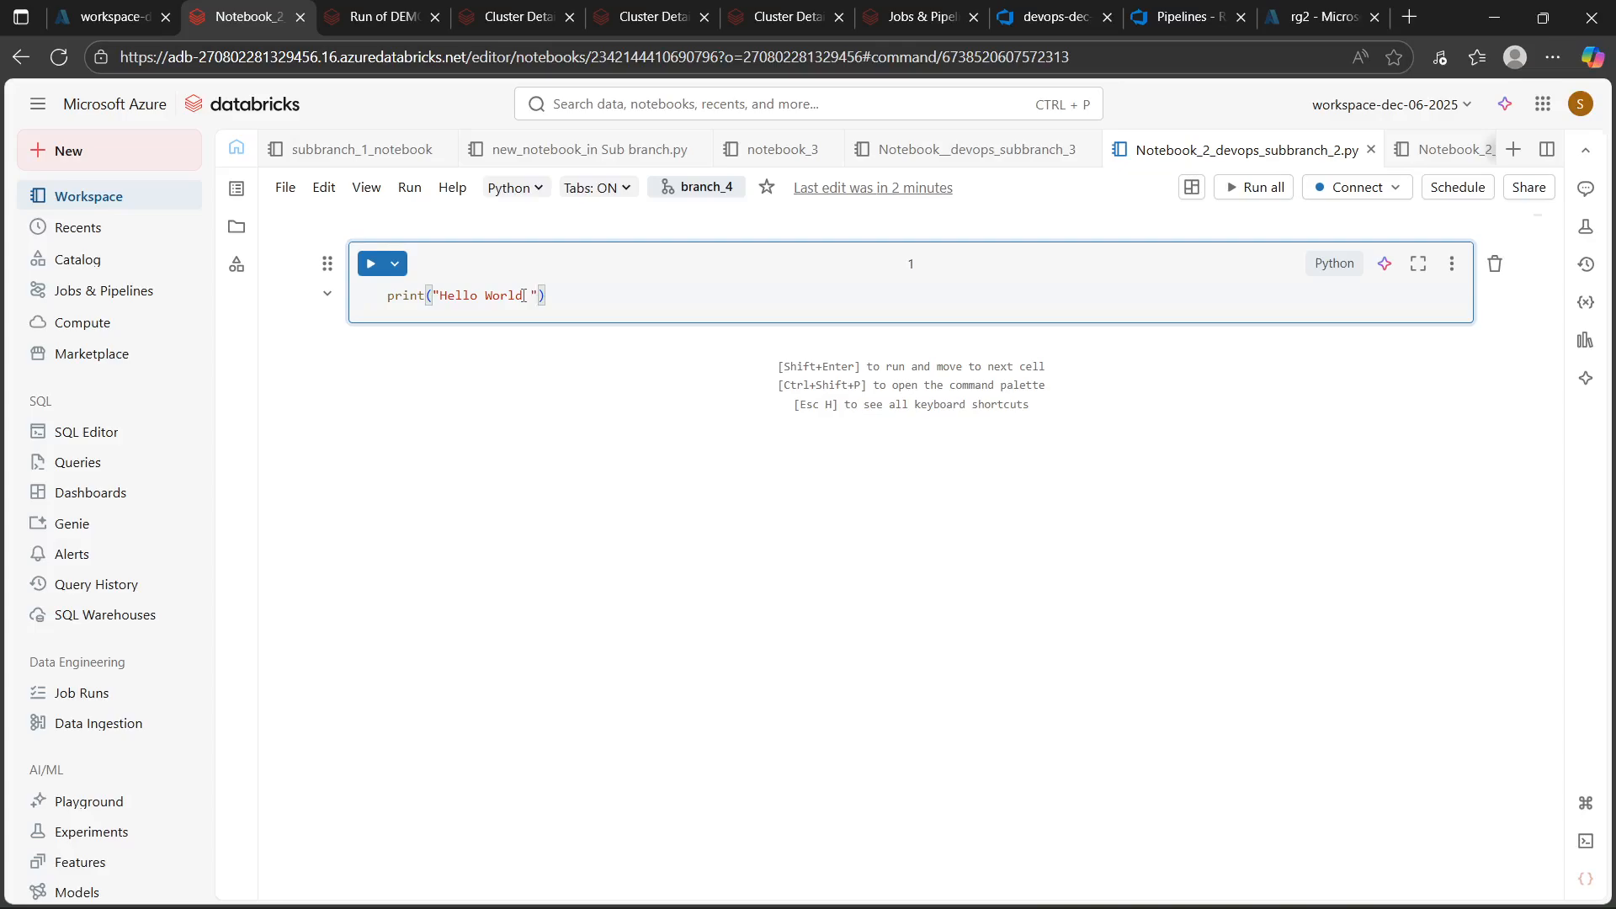
text(make changes)
Commit and push the notebook change to branch_4 with the message "commit 7"
click(84, 195)
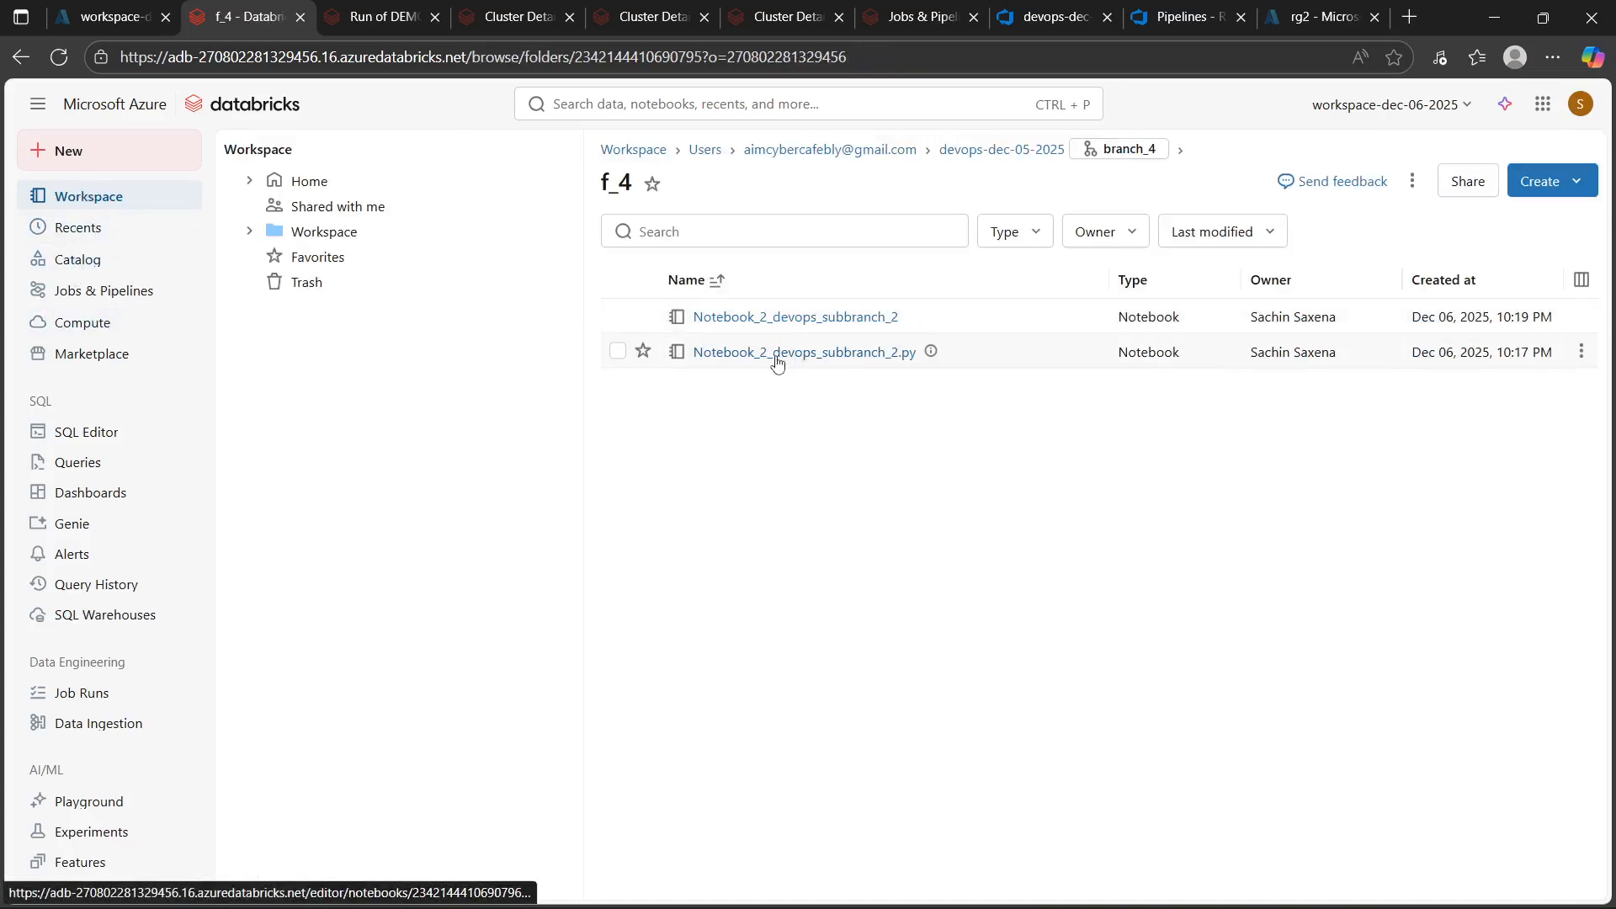
click(1119, 149)
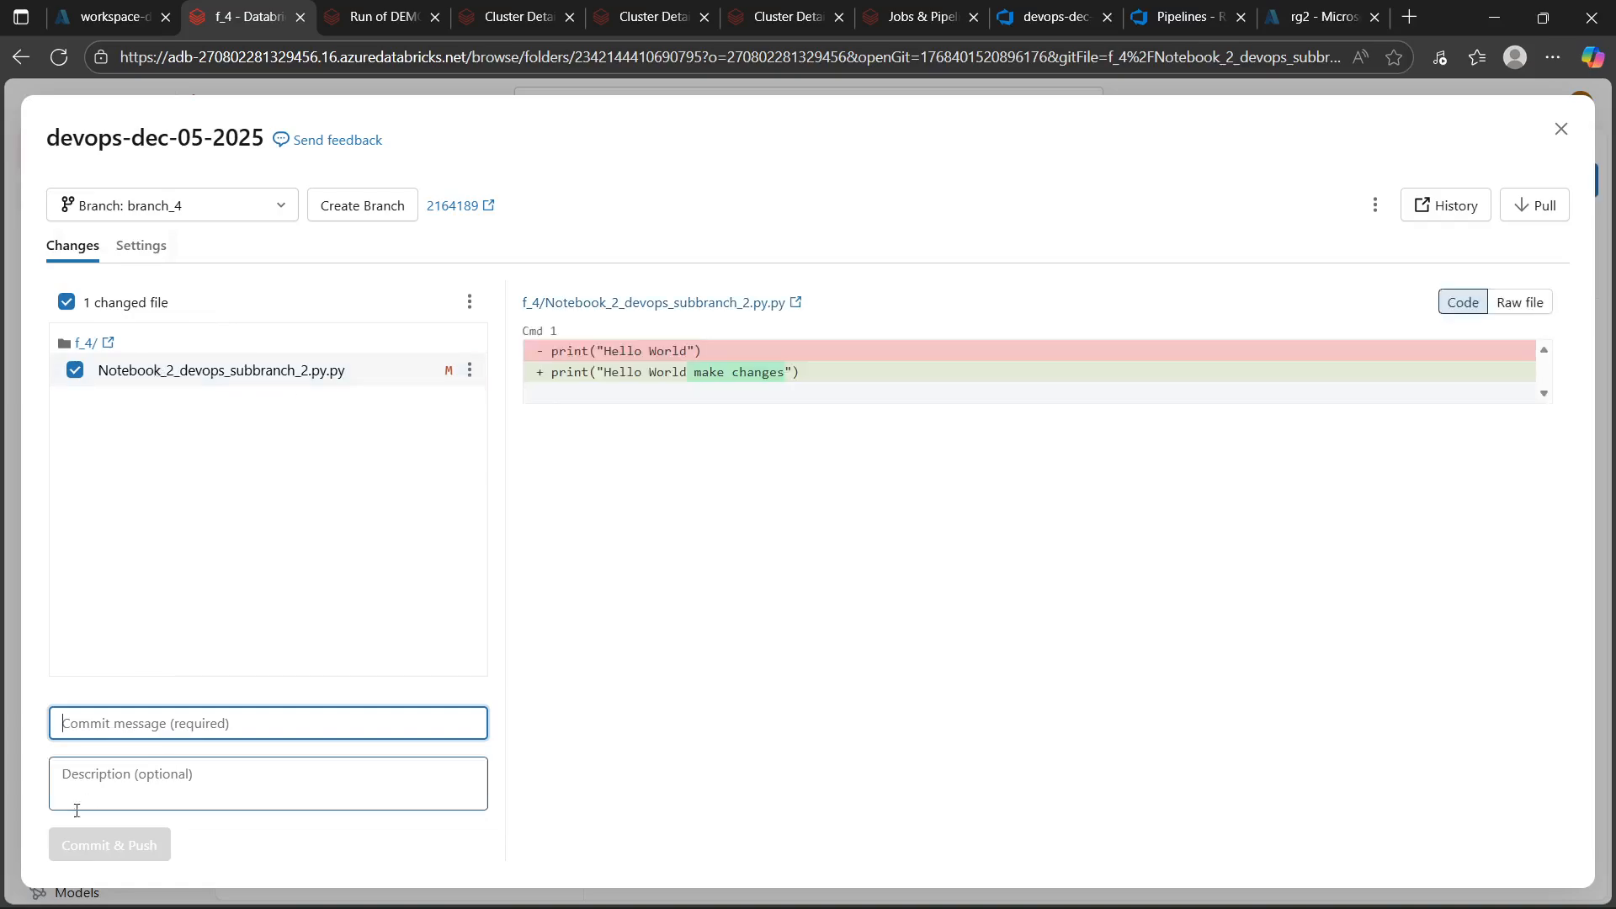
text(commit 7)
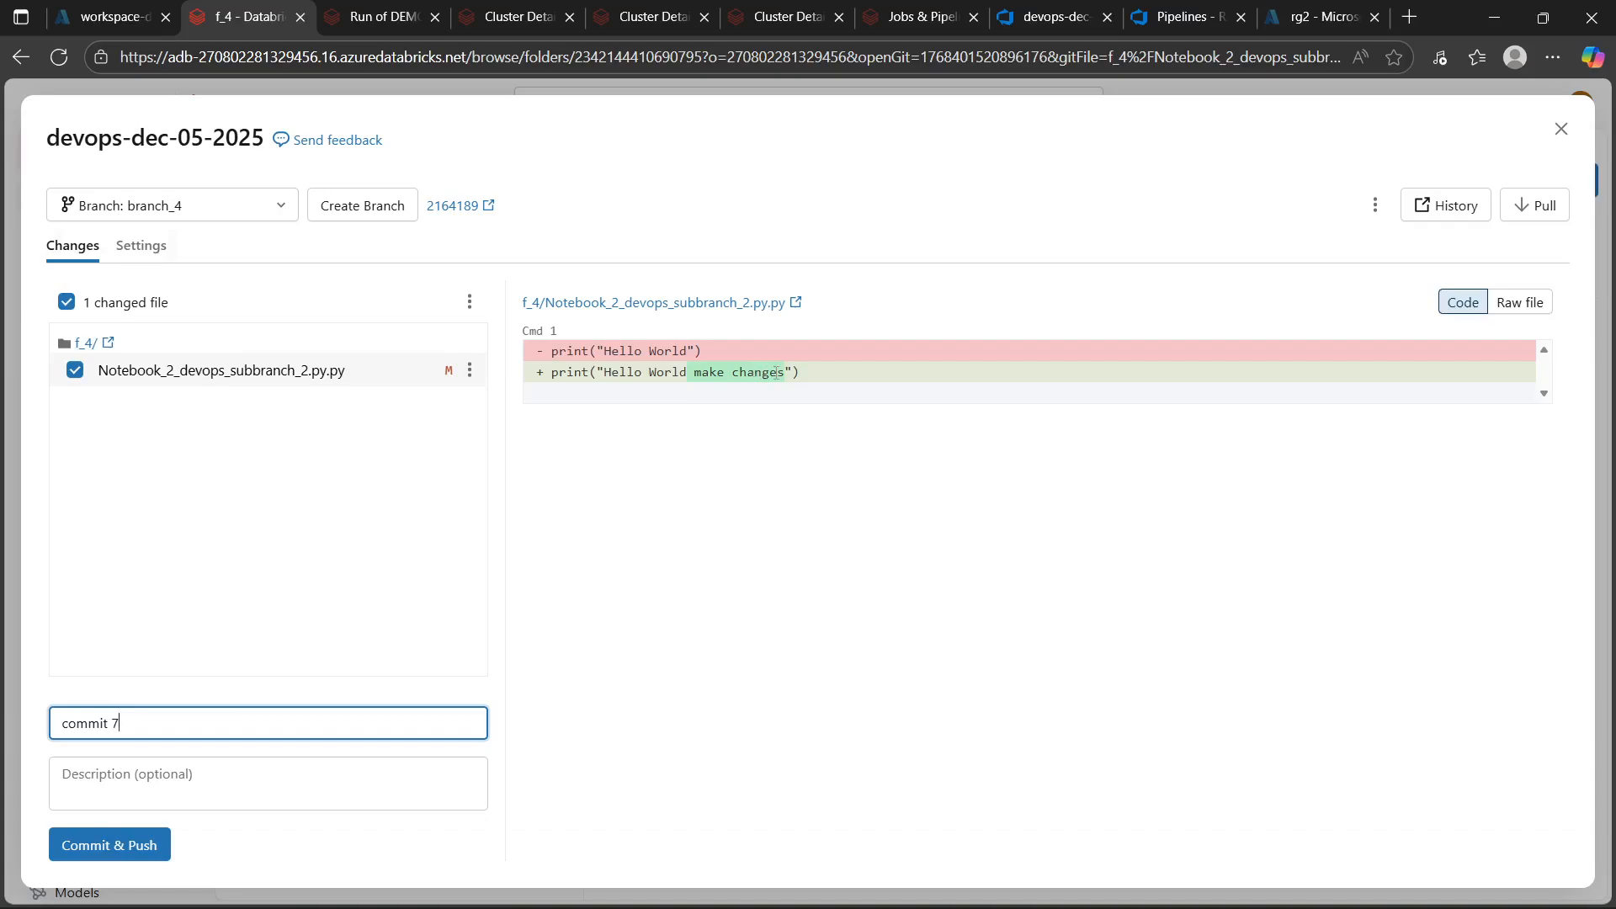
click(106, 845)
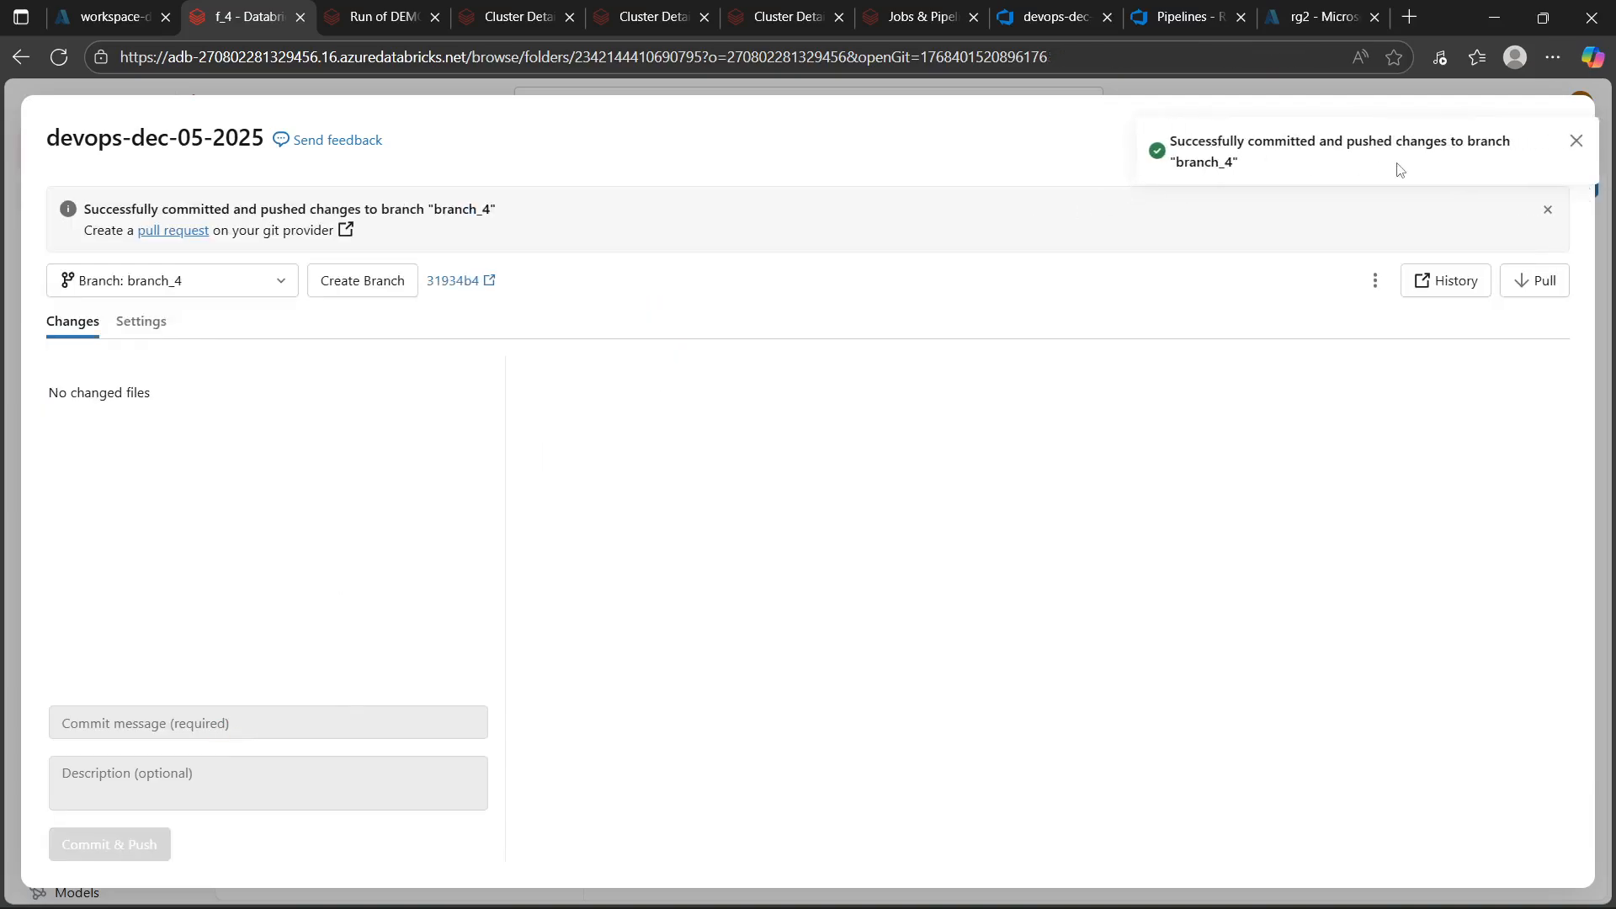
Close the Git dialog, return to Azure DevOps Repos and start a pull request for the branch_4 update
click(1573, 144)
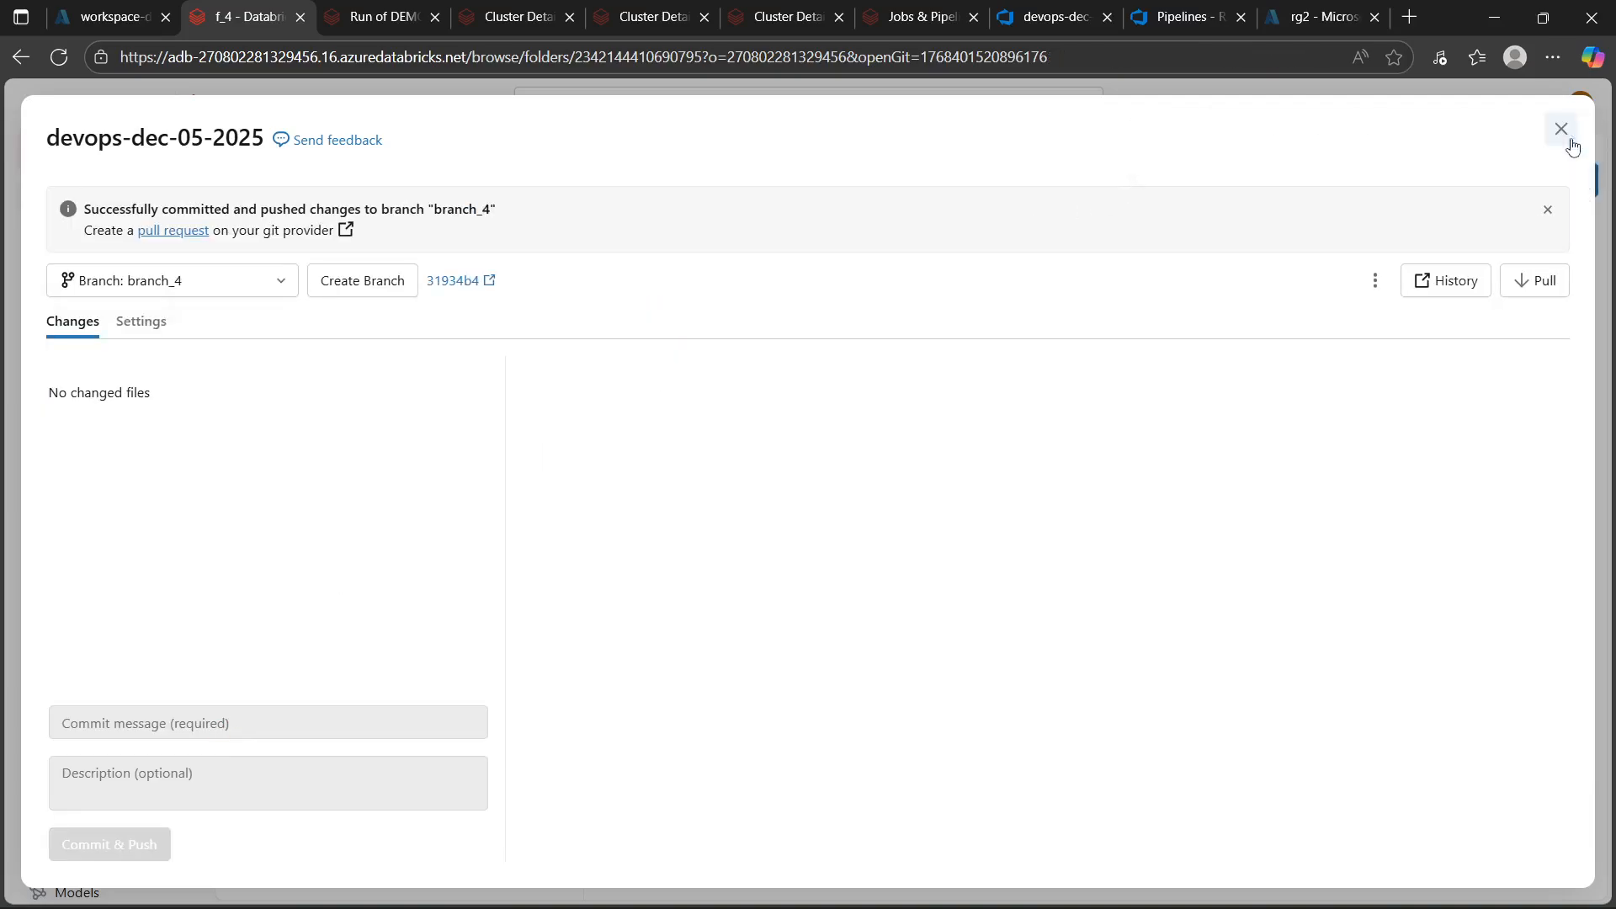
click(1128, 20)
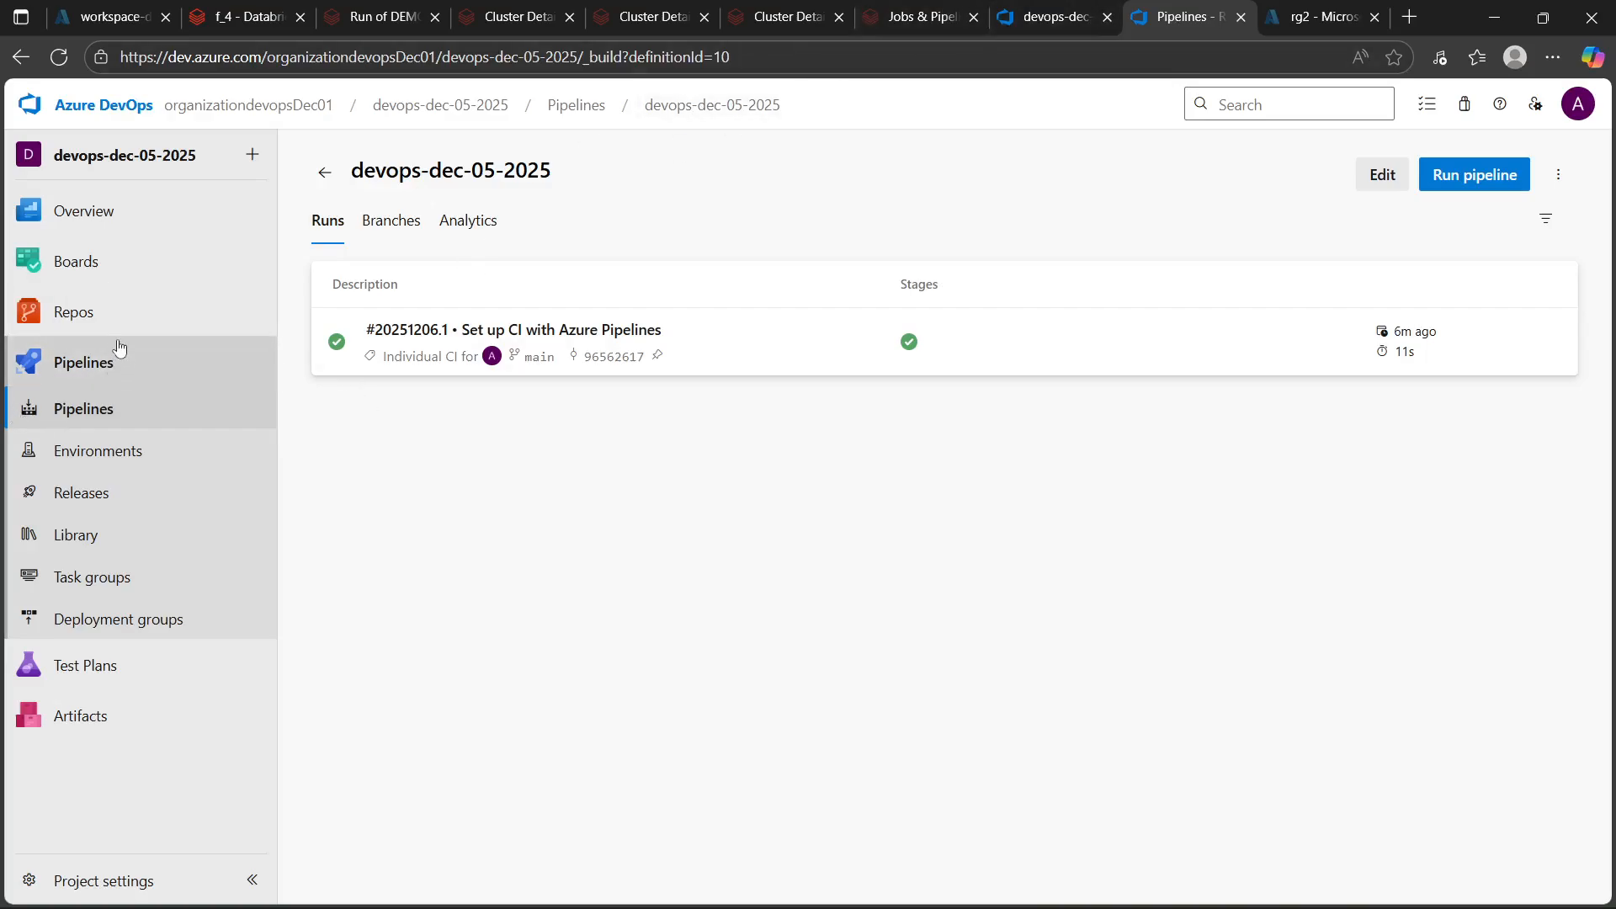
click(88, 315)
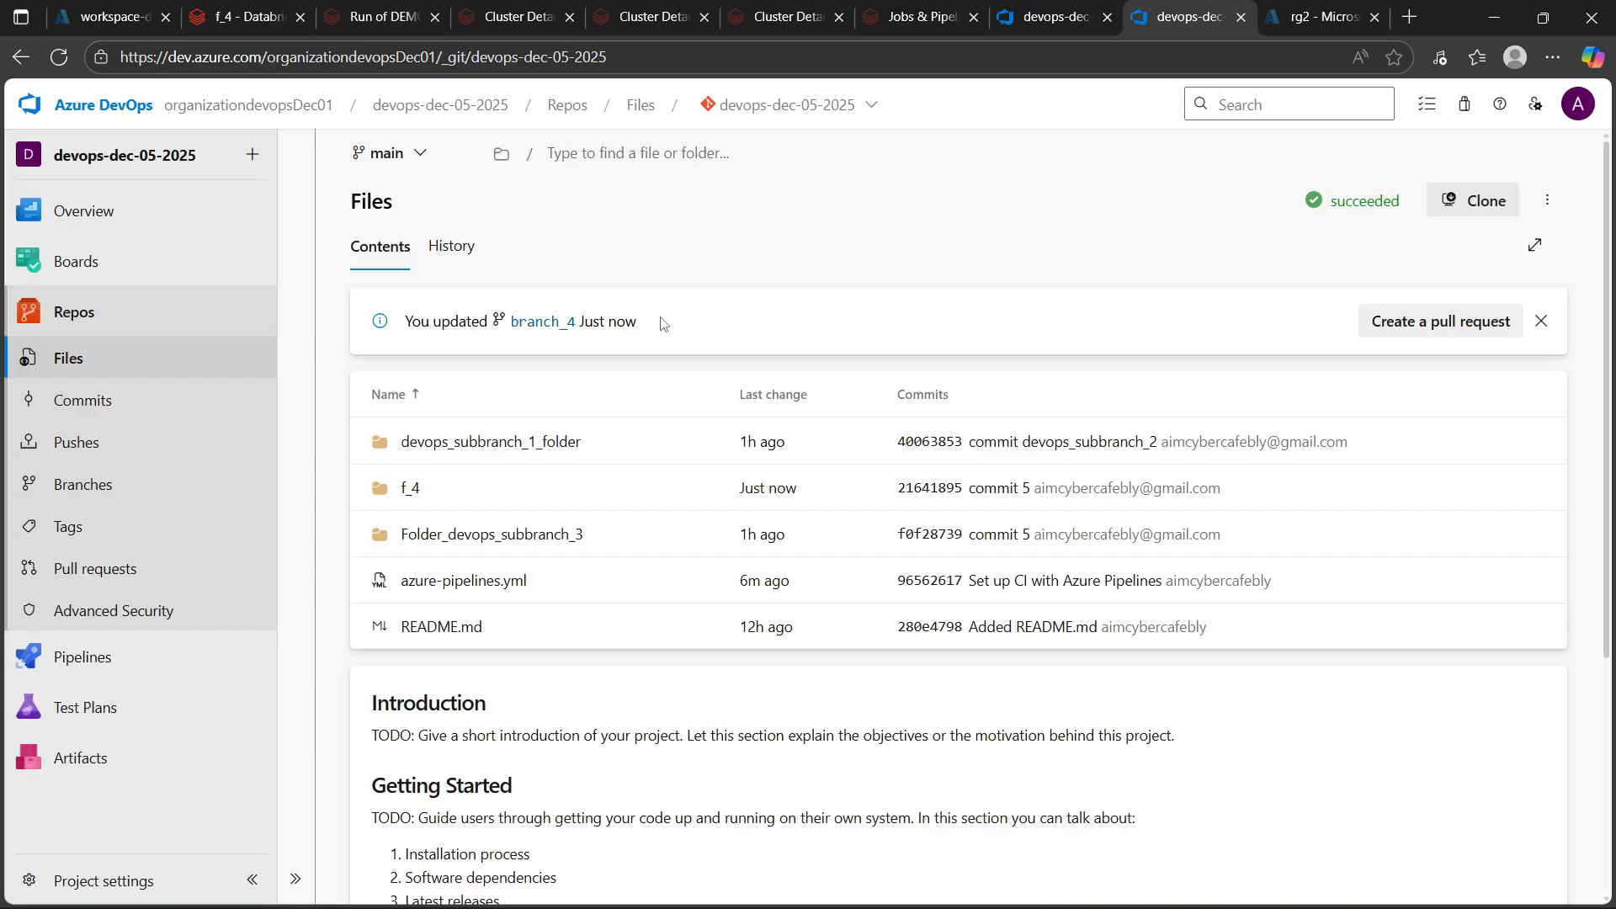
click(1406, 324)
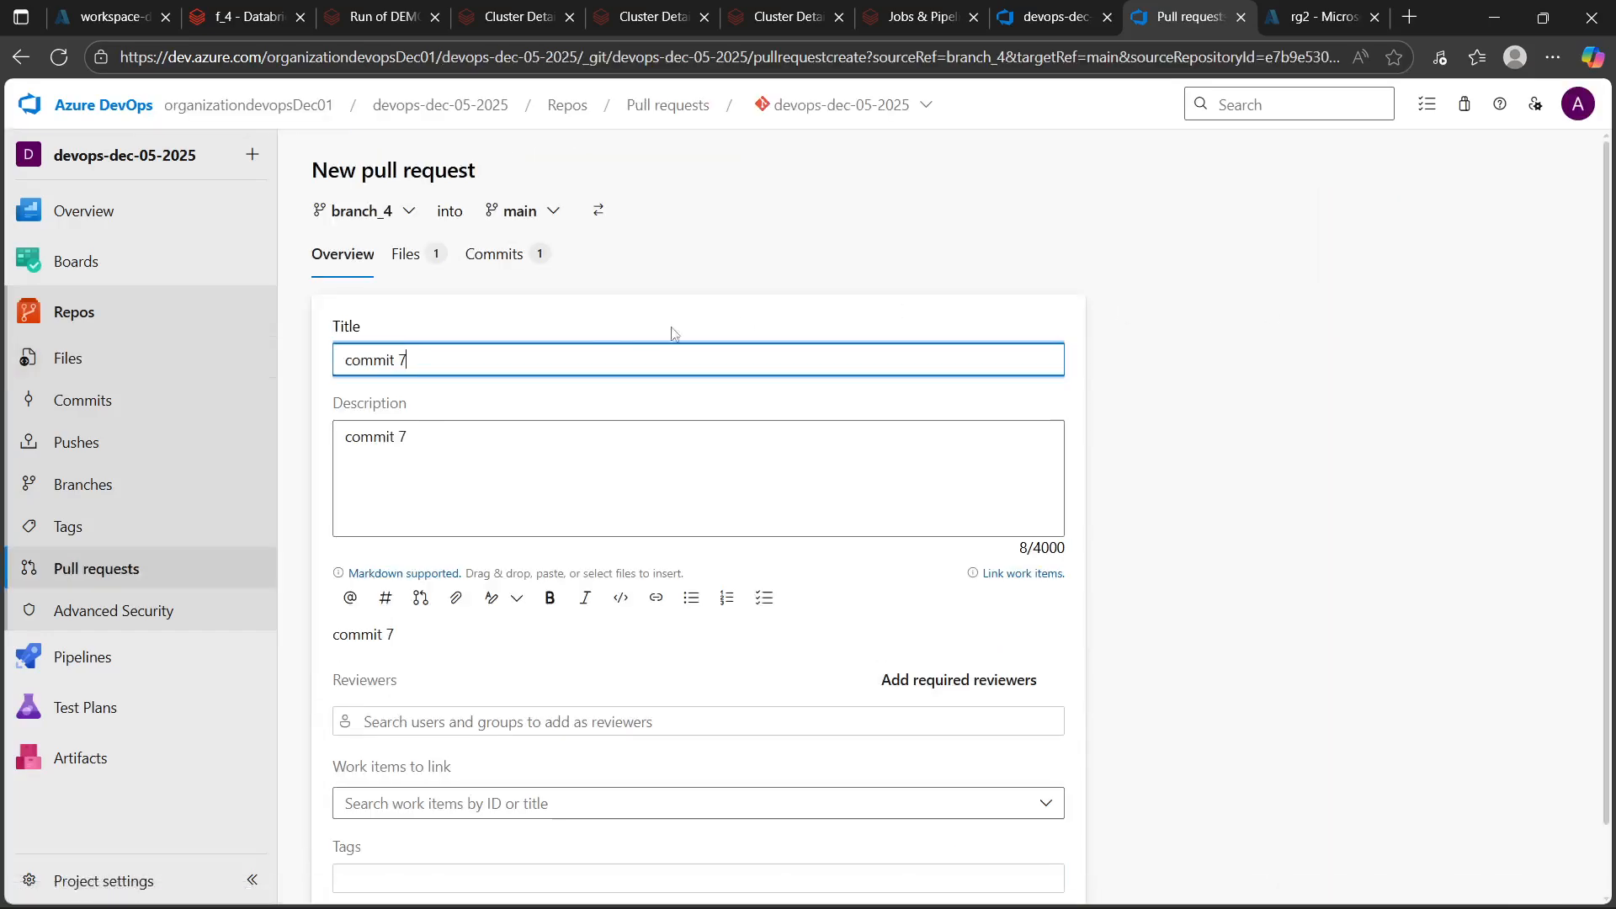
Create the pull request from branch_4 into main with title and description "commit 8"
key(BackSpace)
click(419, 435)
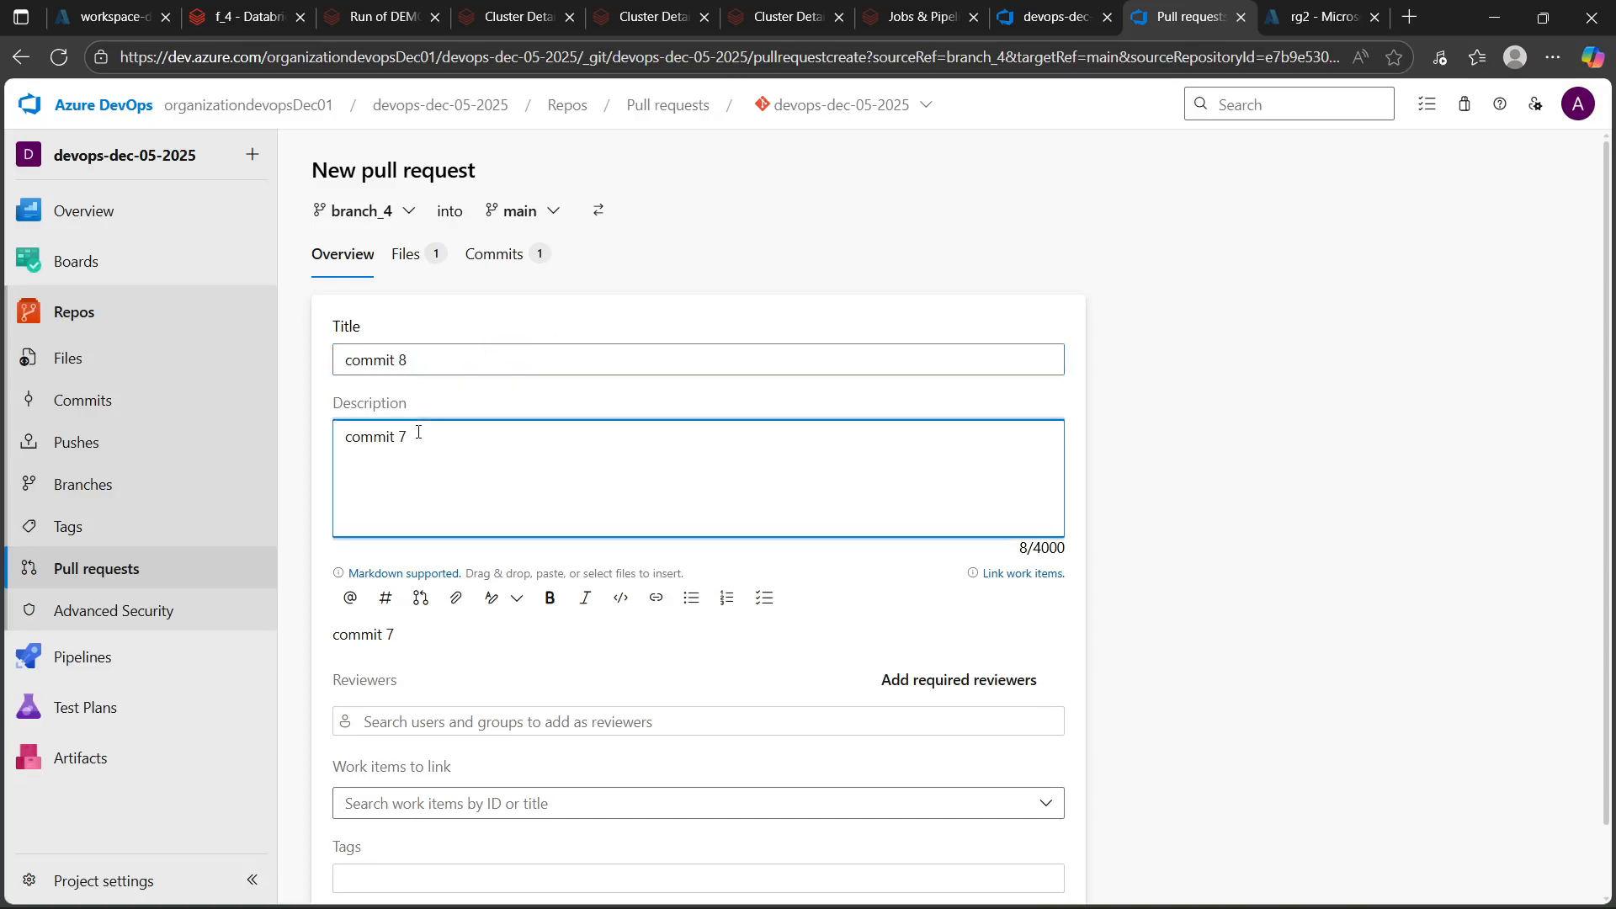
text(8)
scroll(547, 530, down, 2)
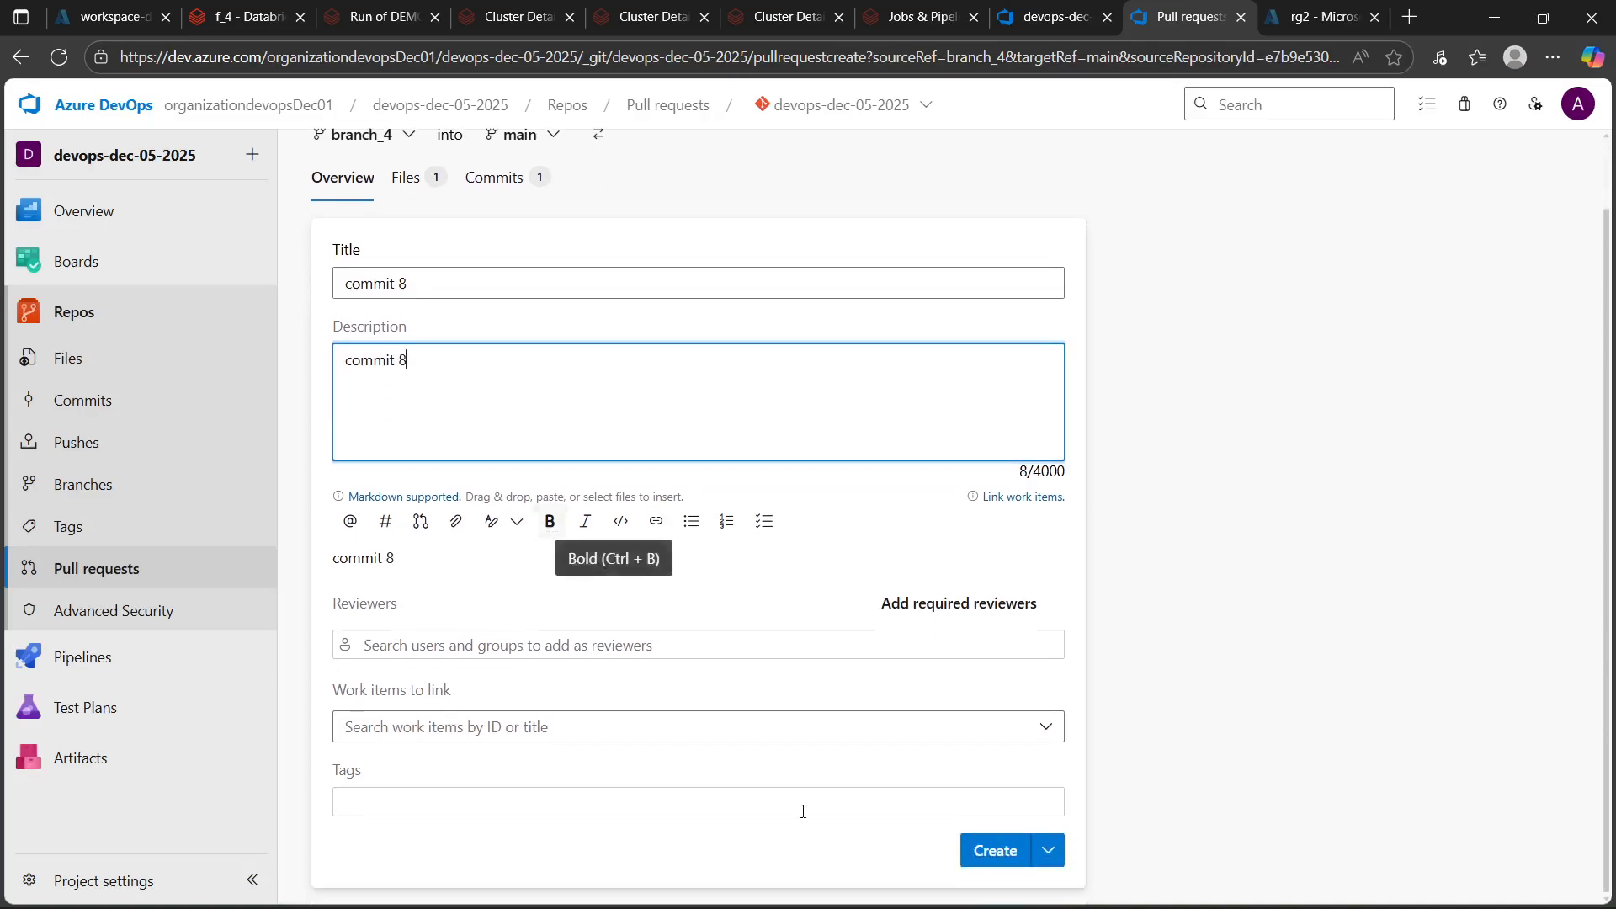
scroll(393, 283, up, 1)
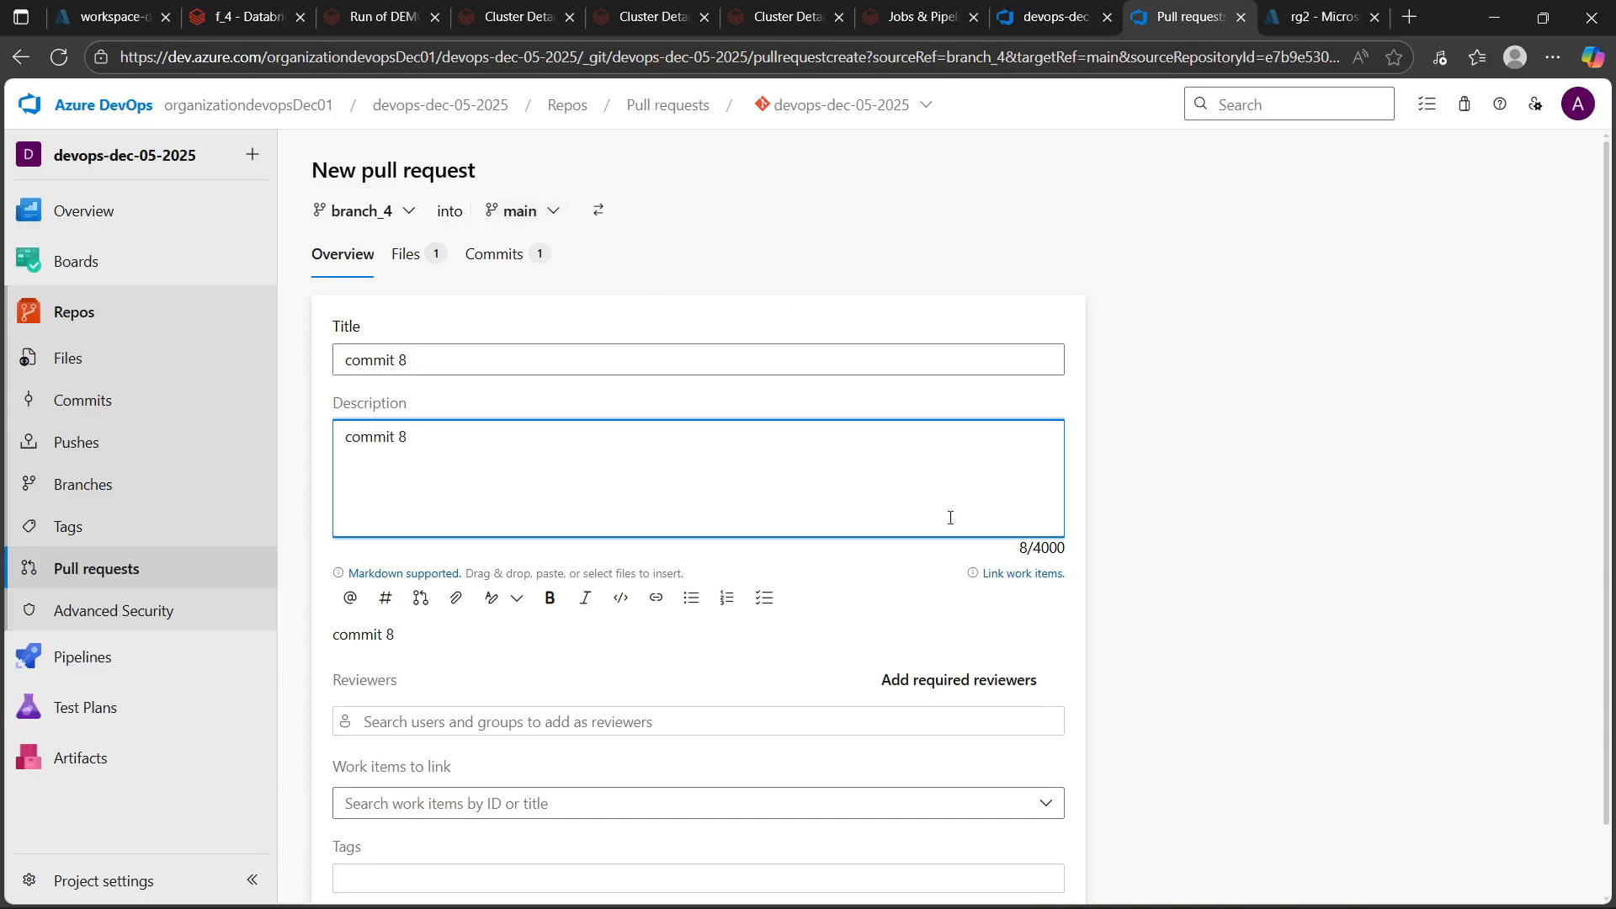
scroll(918, 623, down, 1)
click(999, 852)
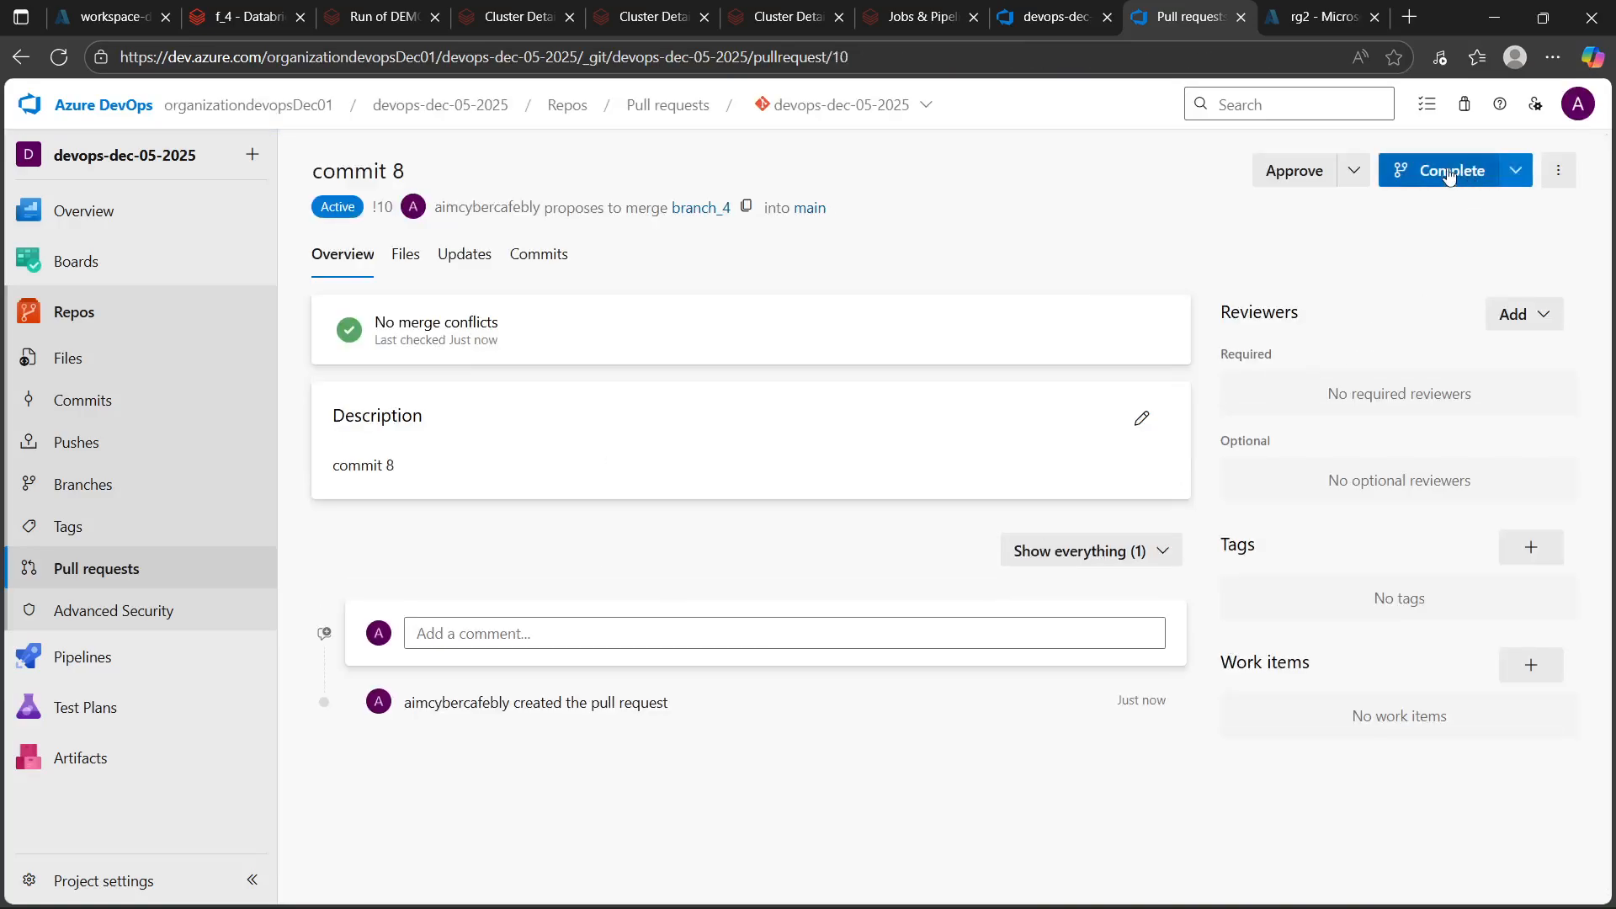
Complete the pull request with a Merge (no fast forward), then open the devops-dec-05-2025 pipeline's runs
click(1448, 174)
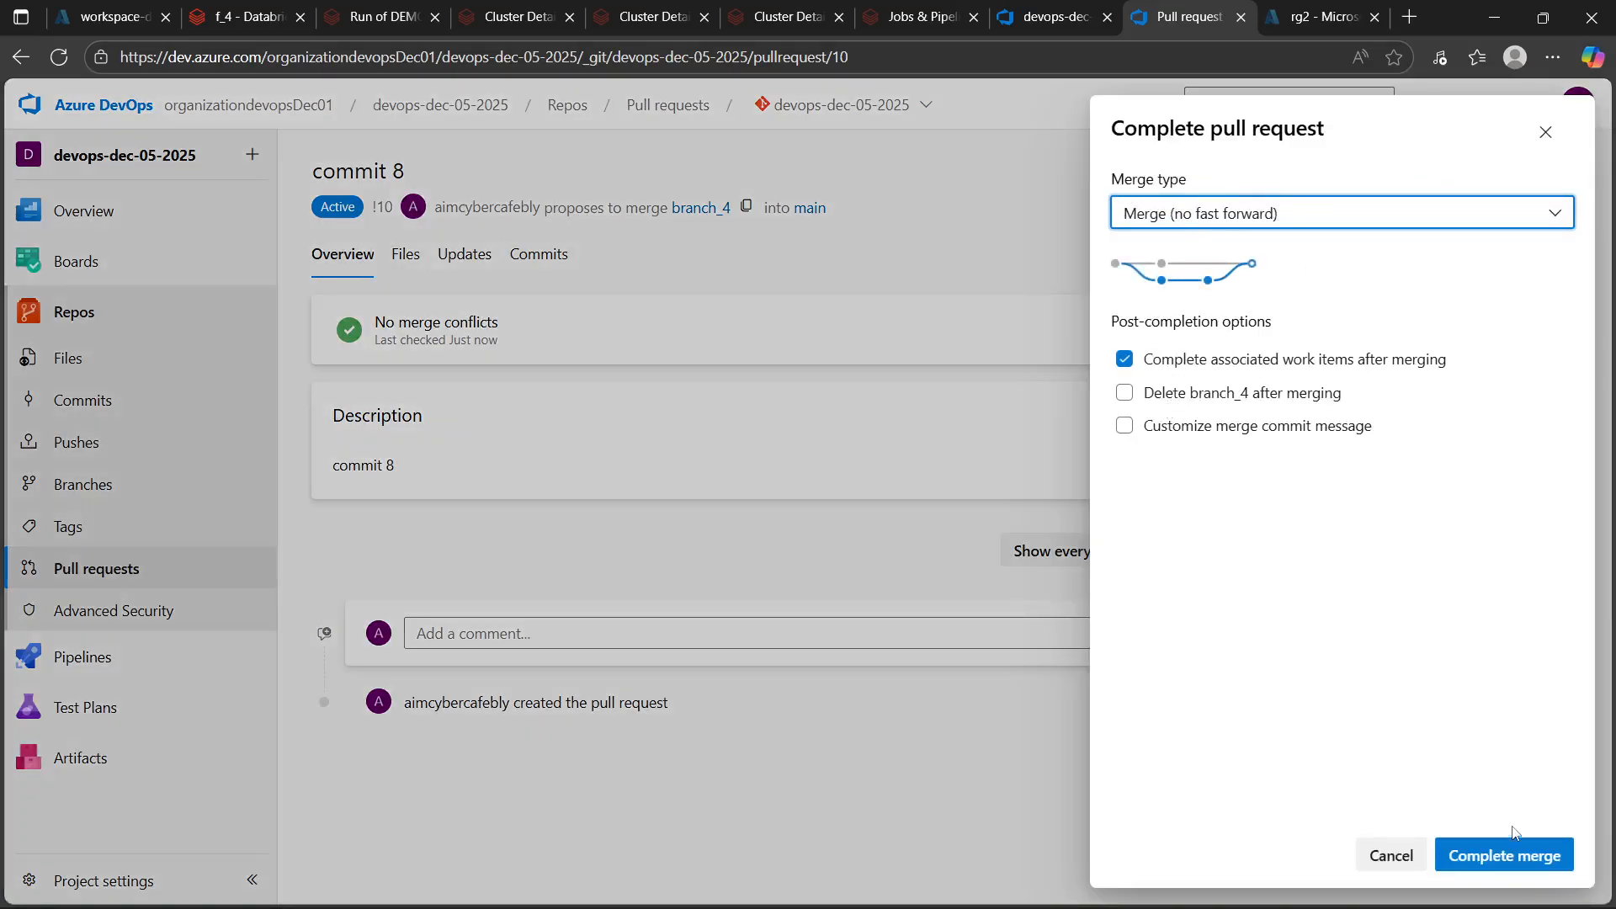
click(1505, 856)
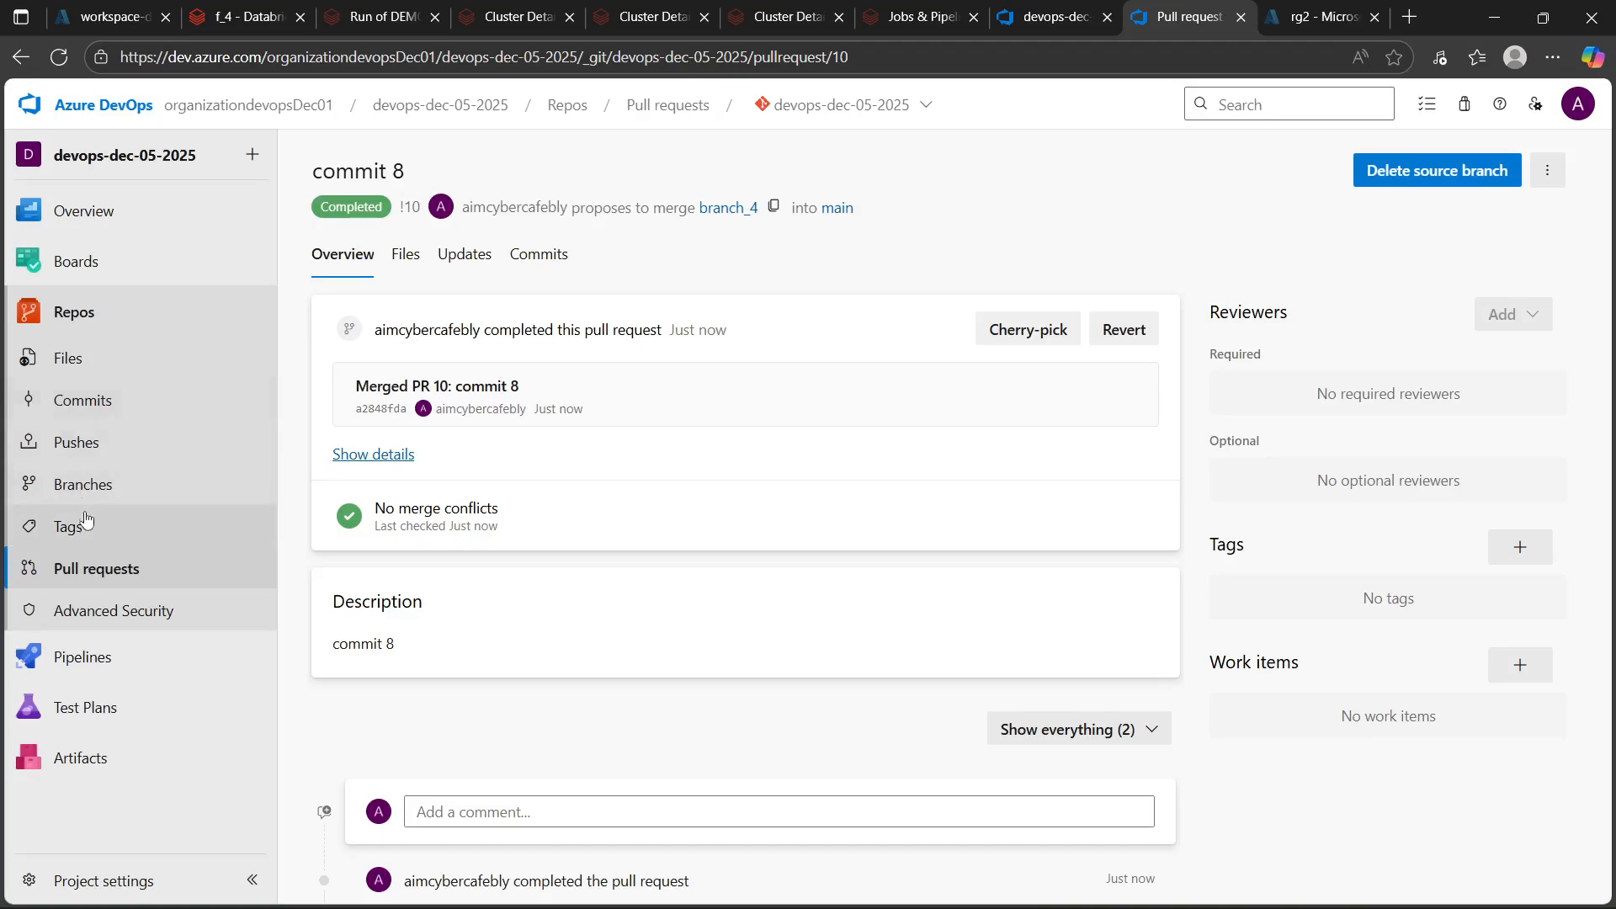
click(79, 661)
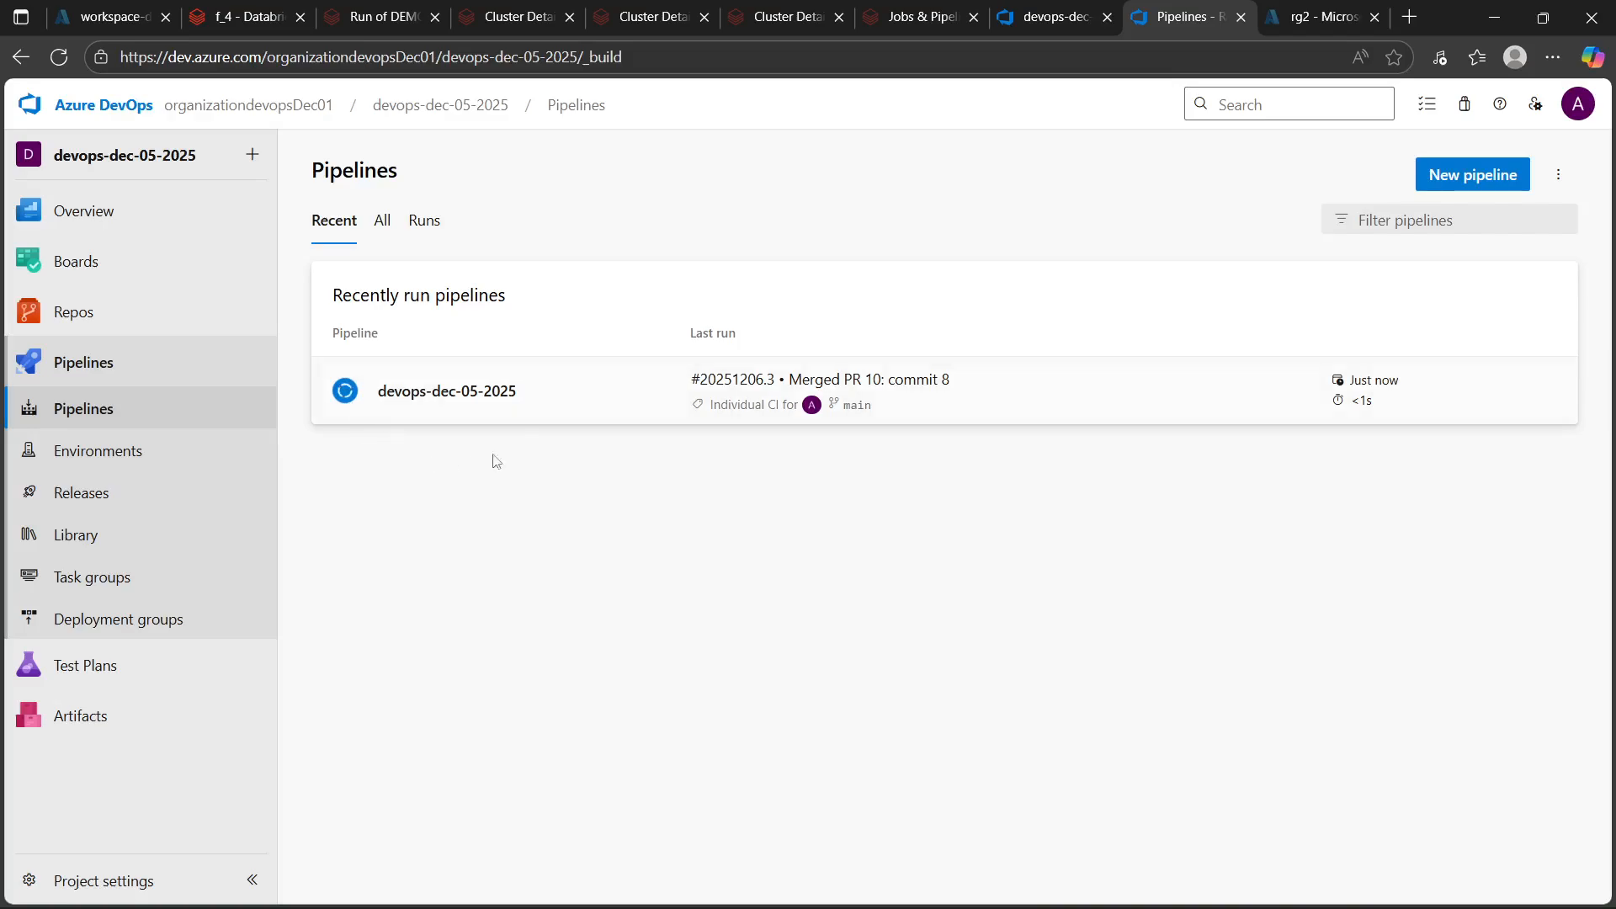
click(435, 391)
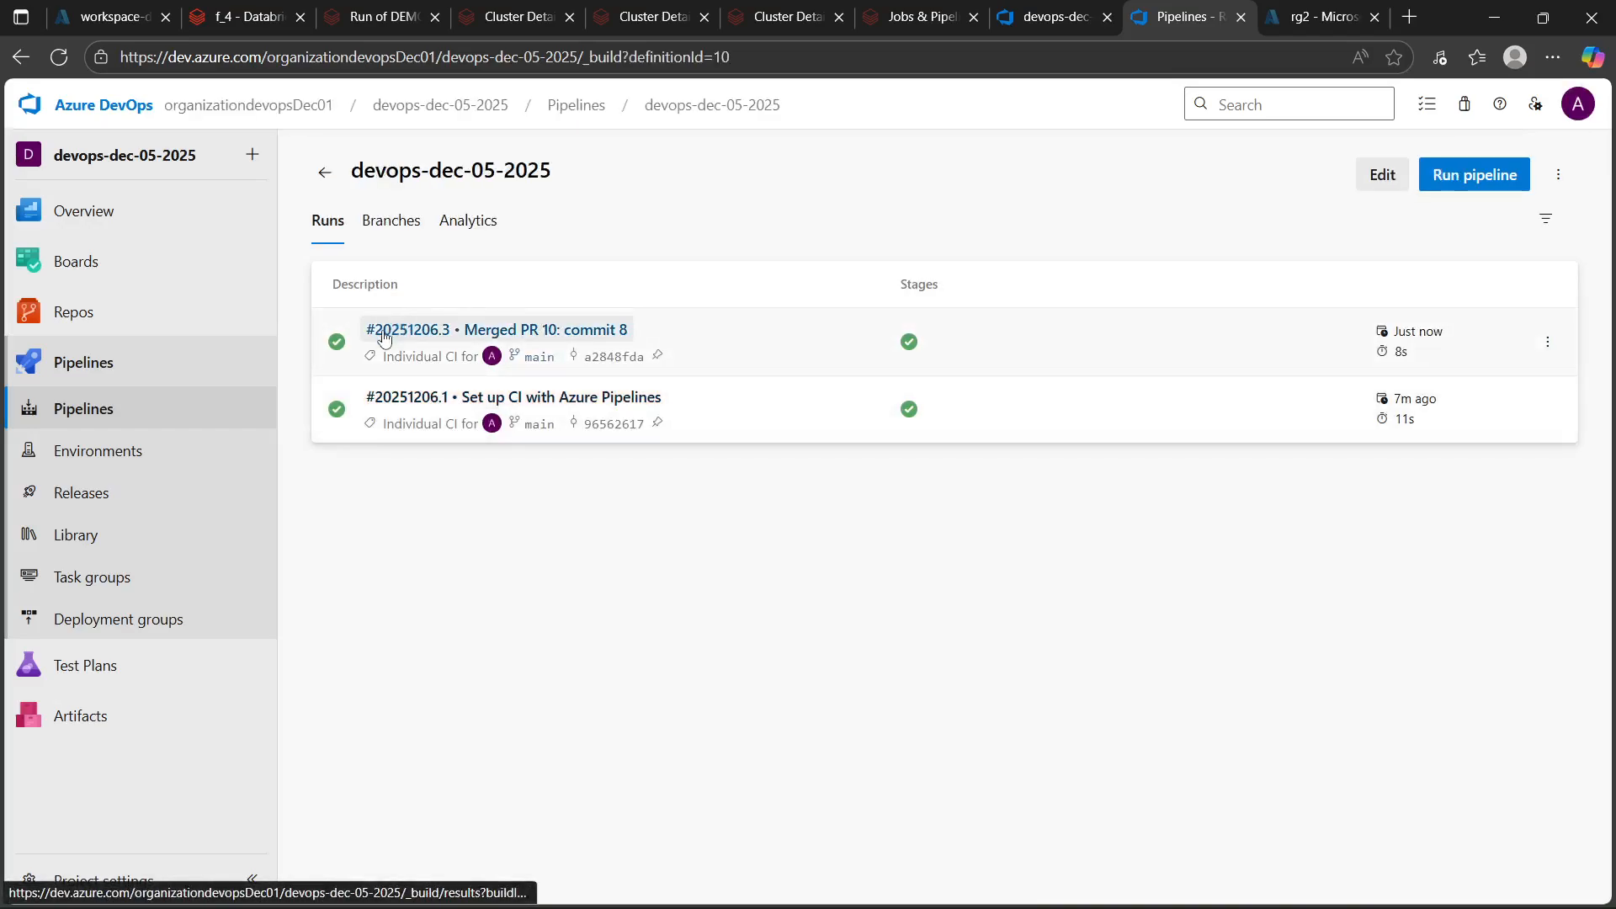